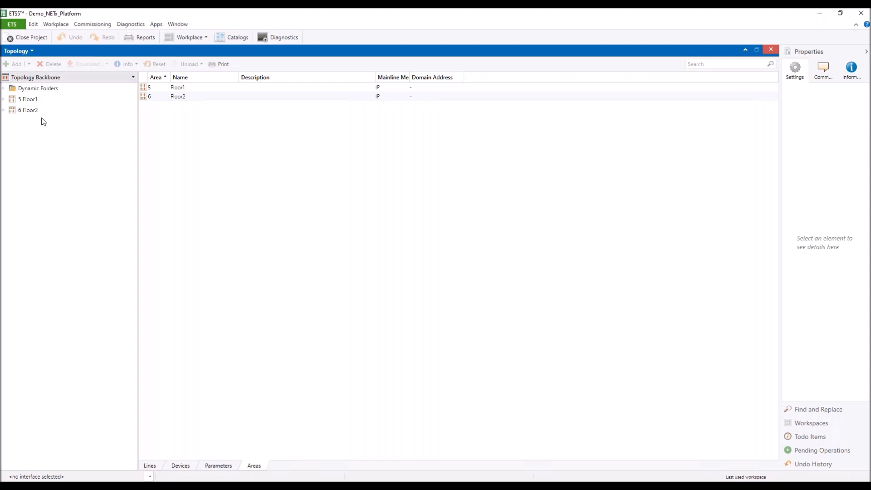
# Expand Floor1 and Floor2, then inspect Room101's controller, light actuator, blind actuator and KNX IP router.
pyautogui.click(4, 99)
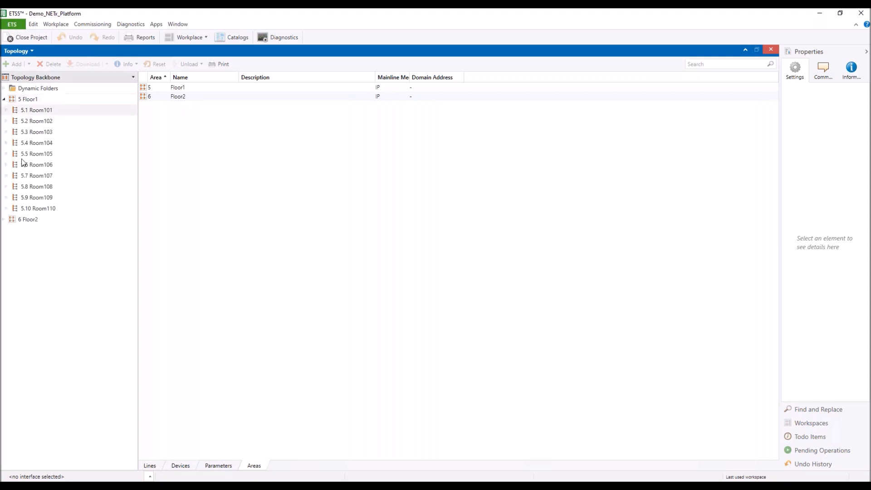
pyautogui.click(4, 219)
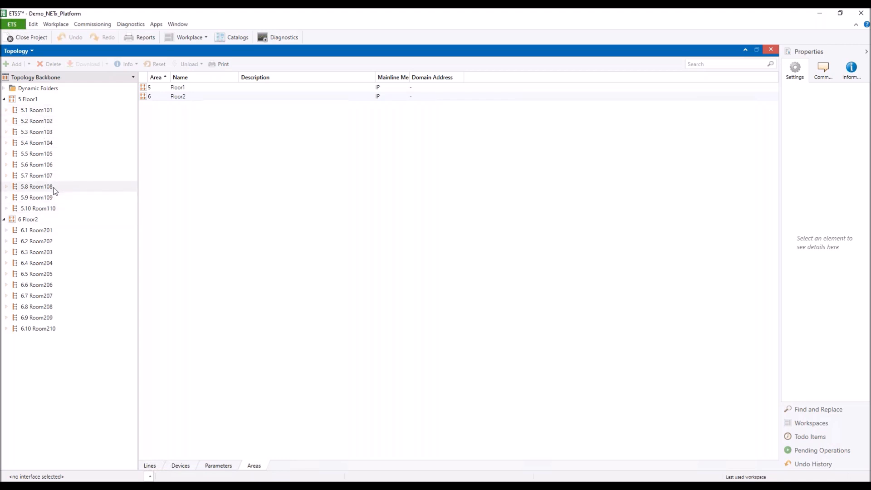
pyautogui.click(7, 110)
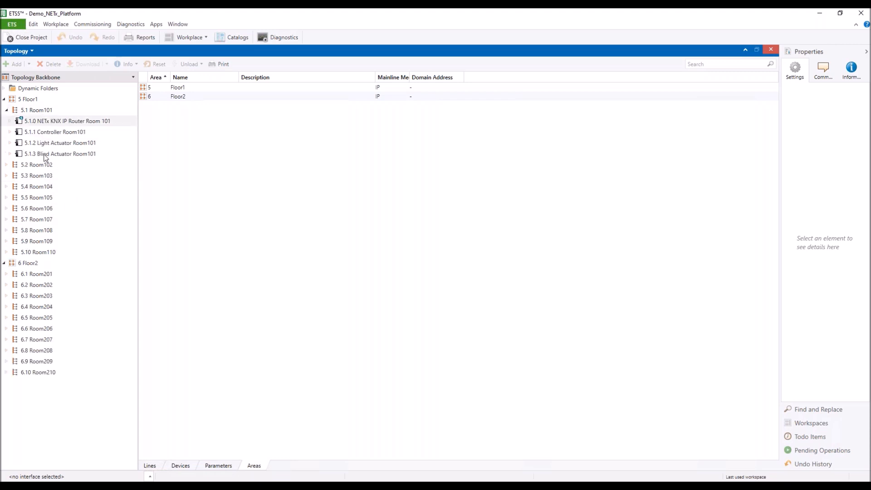
pyautogui.click(67, 131)
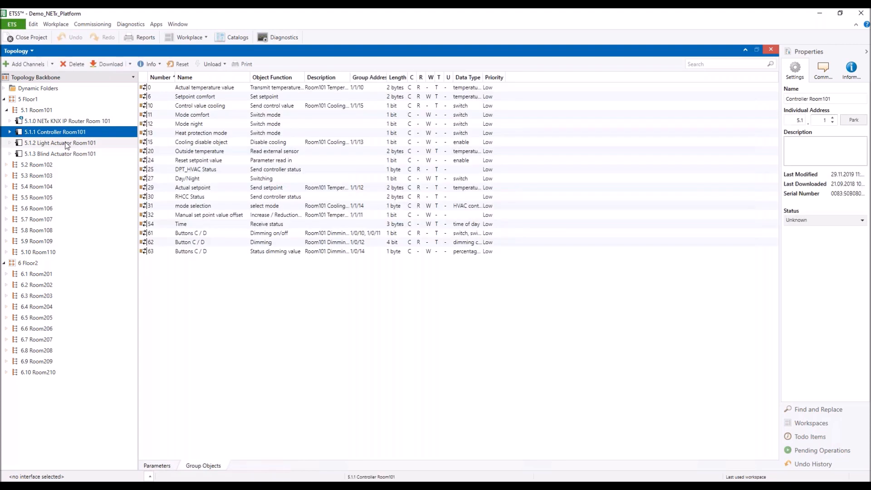
pyautogui.click(67, 143)
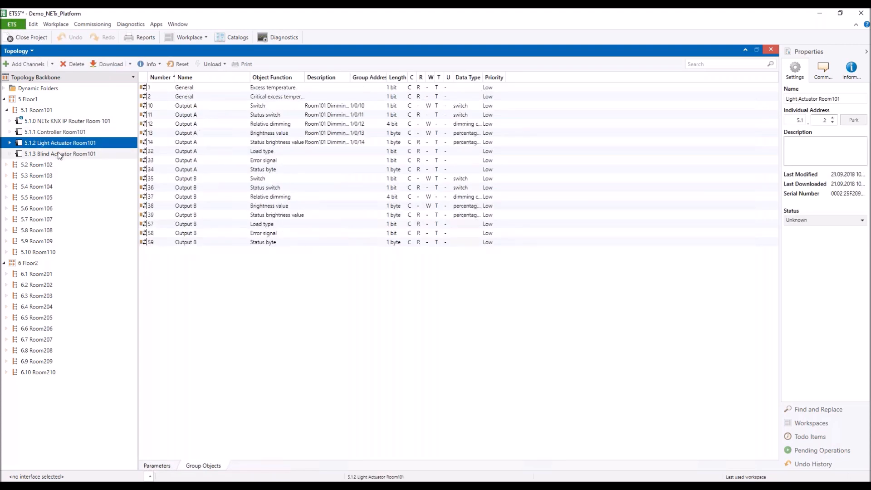
pyautogui.click(62, 154)
pyautogui.click(63, 121)
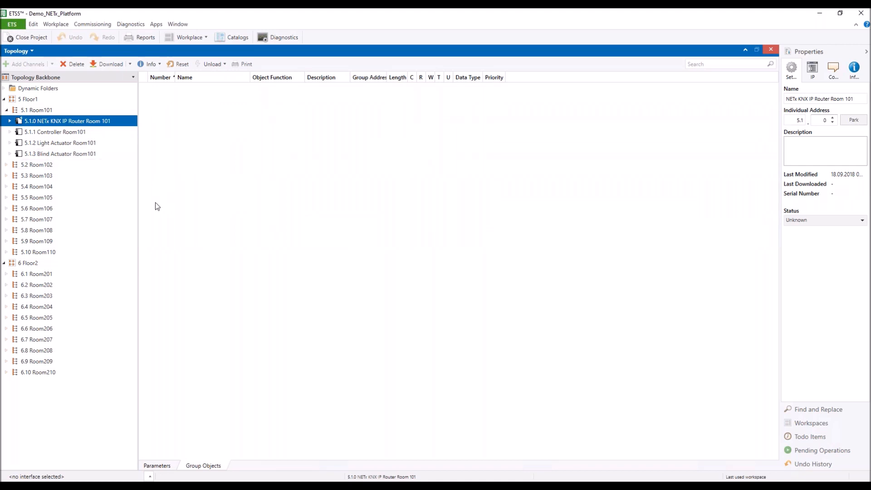
# Expand Room102 and bring up the Chrome camera live view of the KNX demo panel.
pyautogui.click(6, 165)
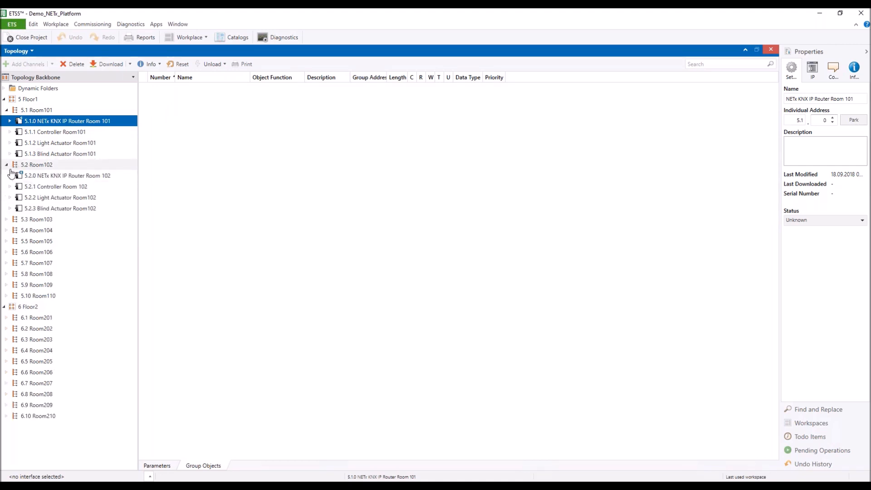
pyautogui.moveTo(214, 481)
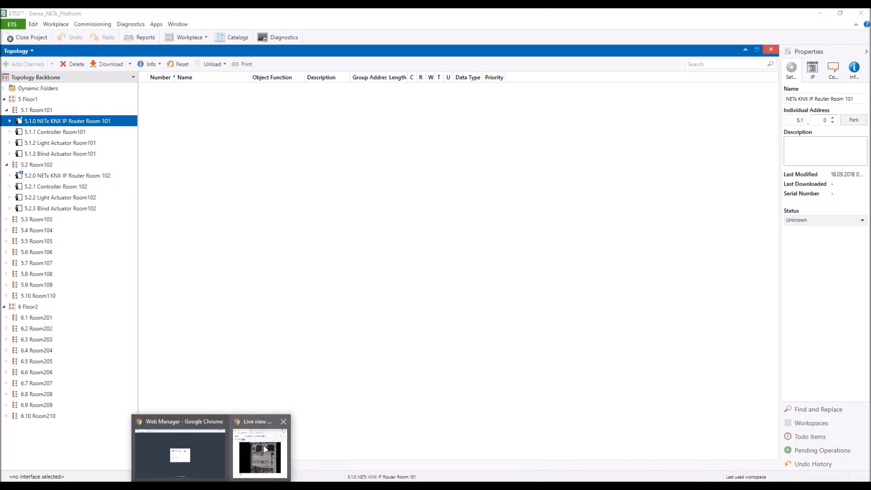
pyautogui.click(262, 446)
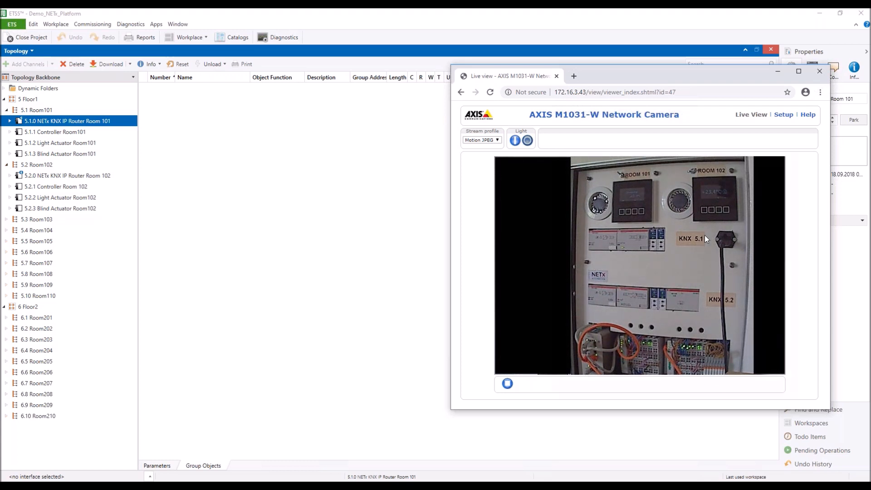
pyautogui.click(779, 72)
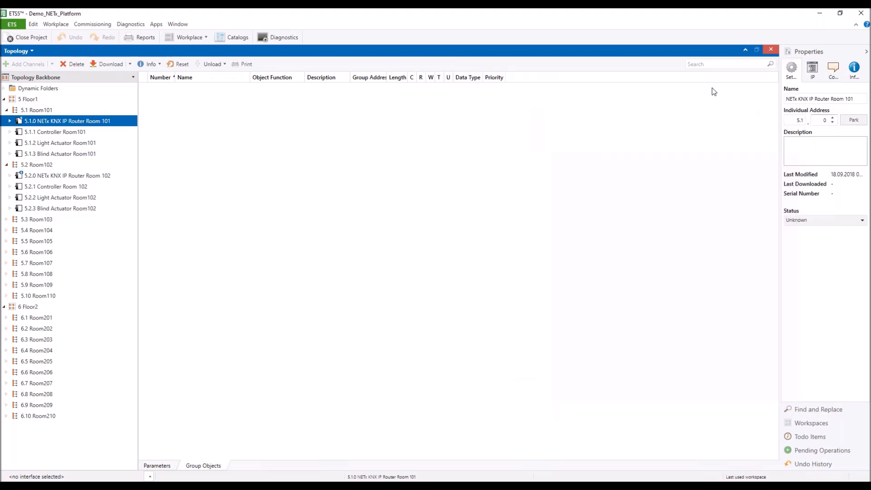
pyautogui.click(157, 25)
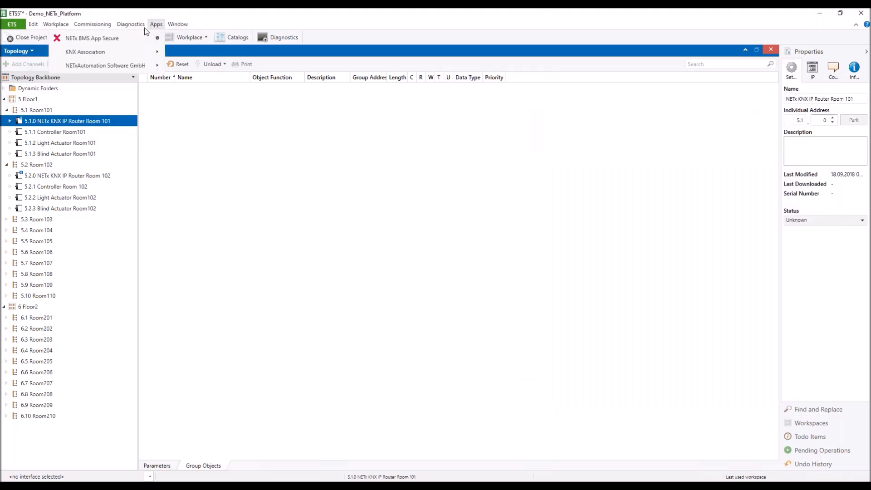
# In NETx BMS App Secure, target the NETx BMS Platform server with every export option selected.
pyautogui.moveTo(156, 25)
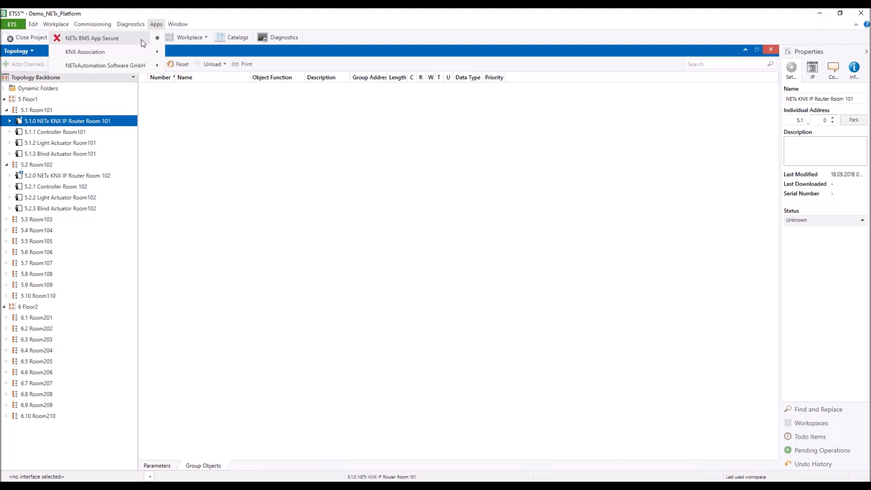
pyautogui.click(140, 41)
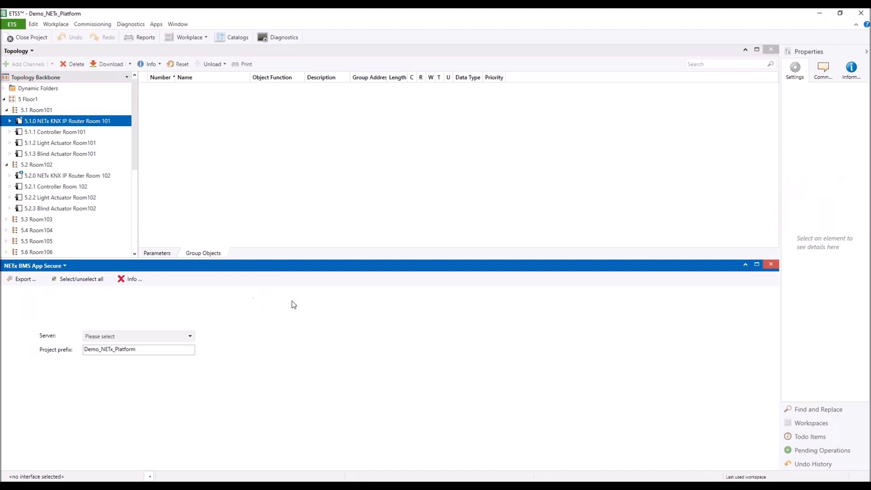
pyautogui.click(190, 336)
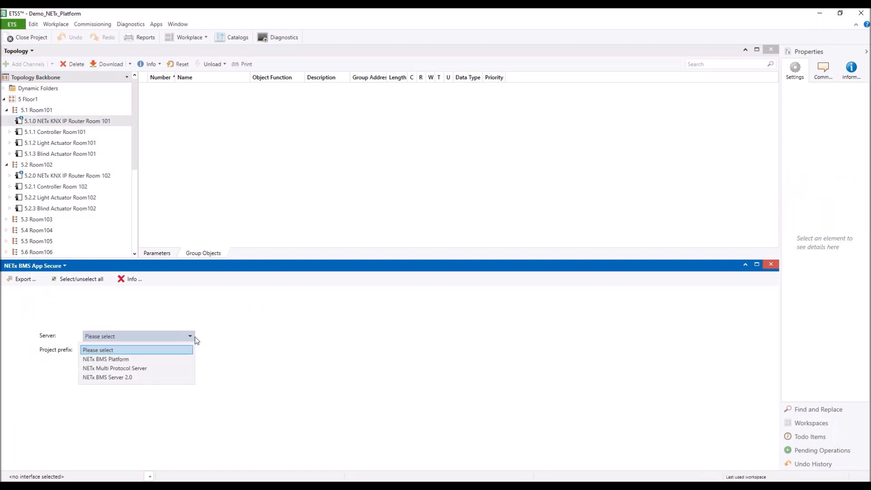
pyautogui.click(95, 360)
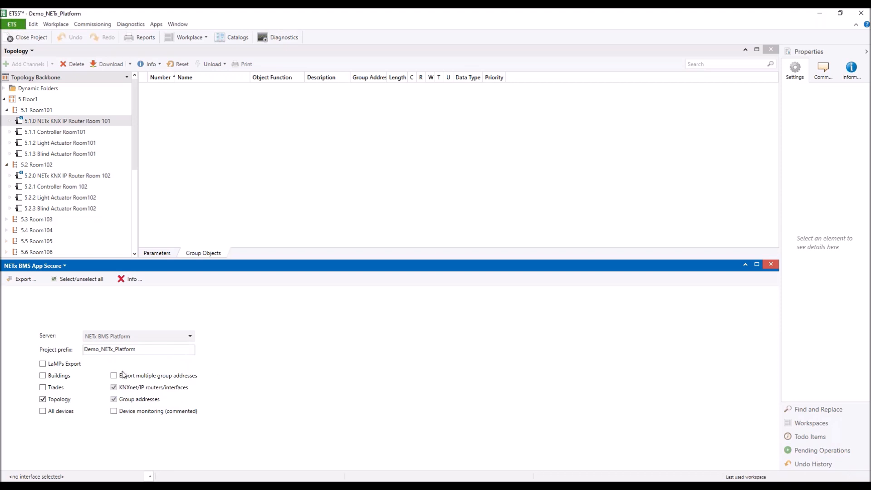
pyautogui.click(72, 280)
# Export the project as Demo_NETx_Platform.nxe on the Desktop and close the wizard.
pyautogui.click(25, 279)
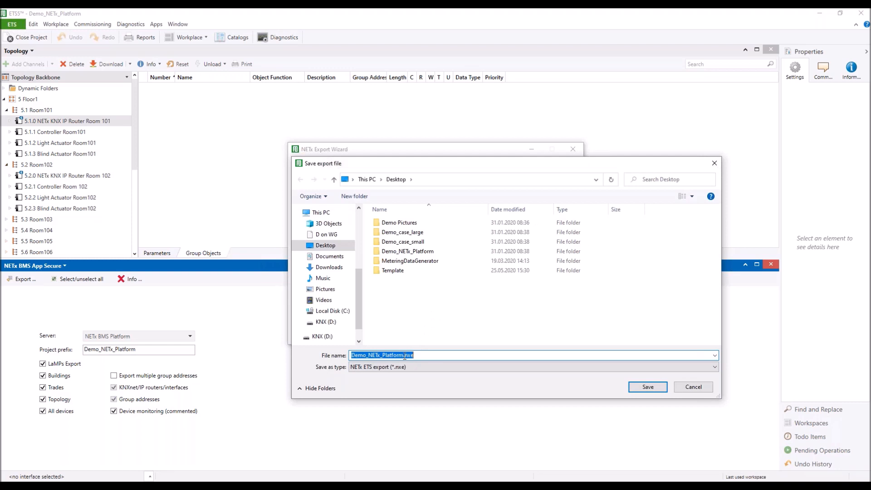
pyautogui.click(649, 387)
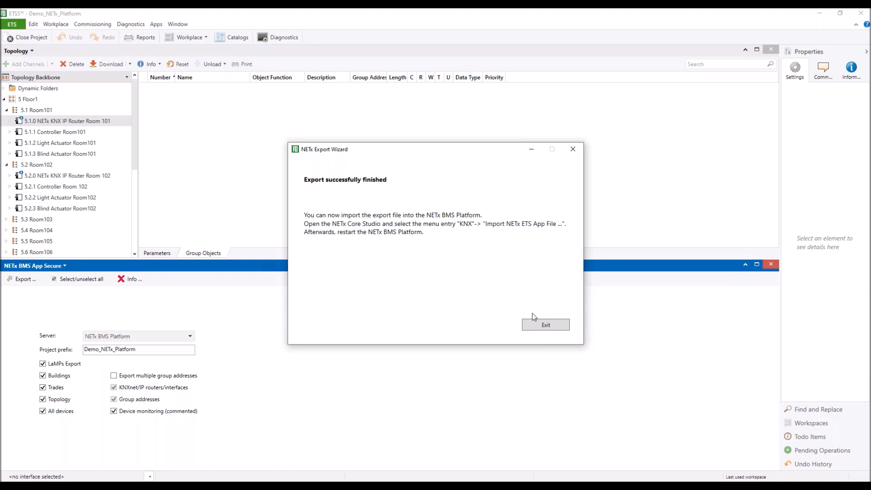
pyautogui.click(545, 325)
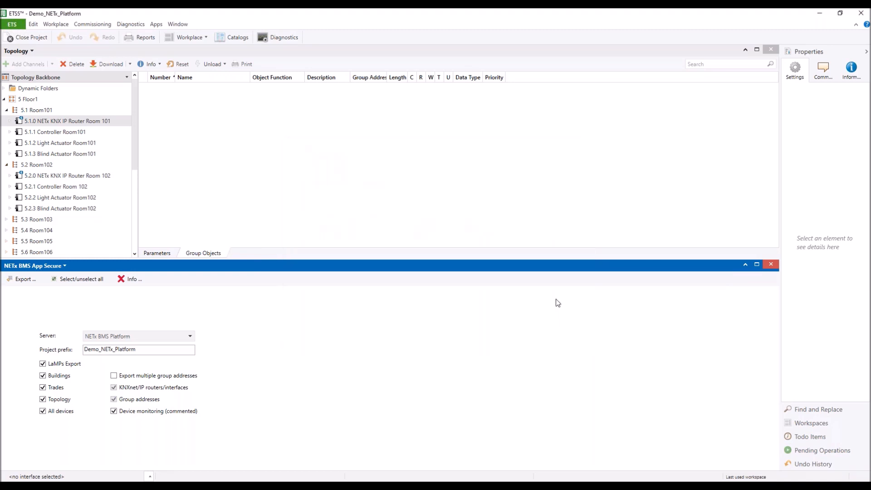
# Minimize ETS5 and launch NETx Core Server Studio maximized.
pyautogui.click(821, 13)
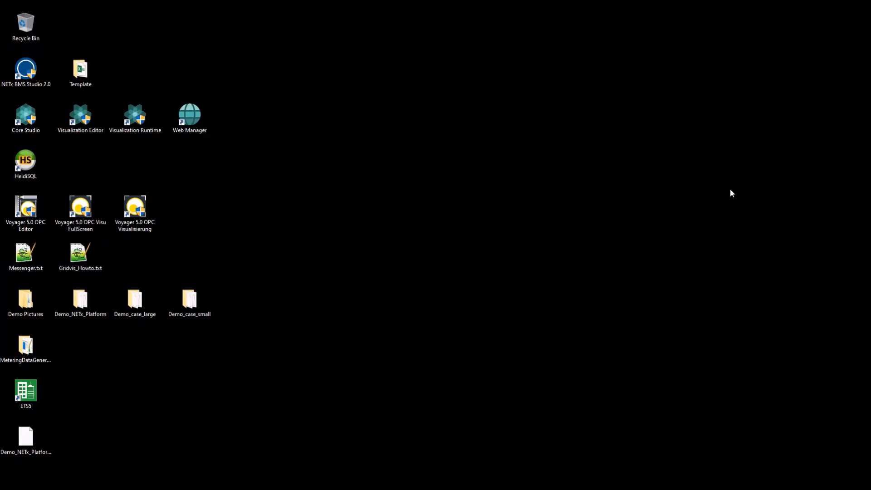
pyautogui.doubleClick(32, 123)
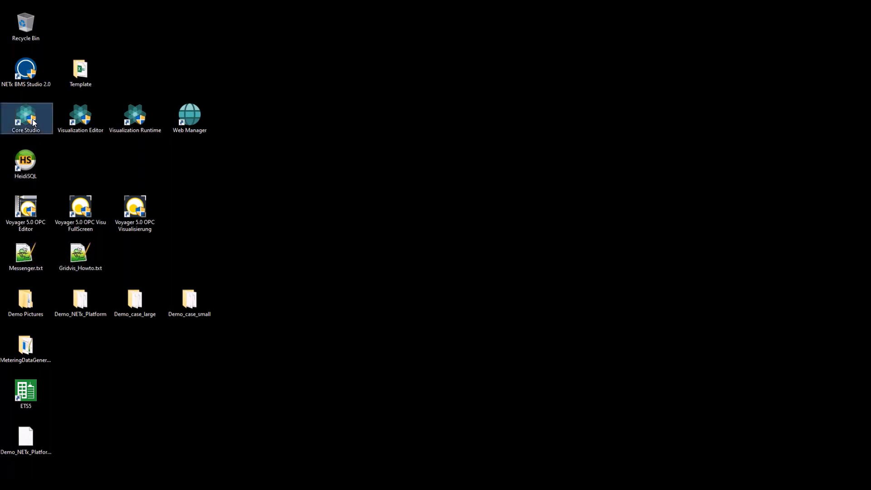
pyautogui.click(383, 310)
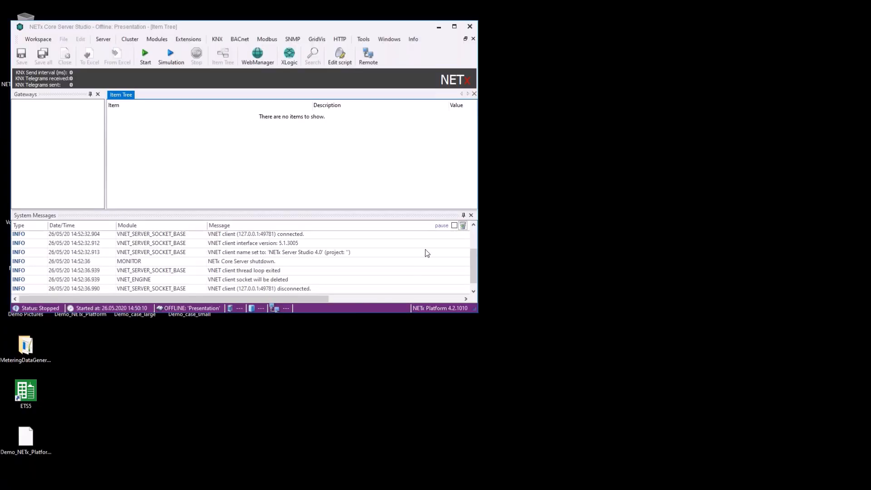
pyautogui.click(454, 27)
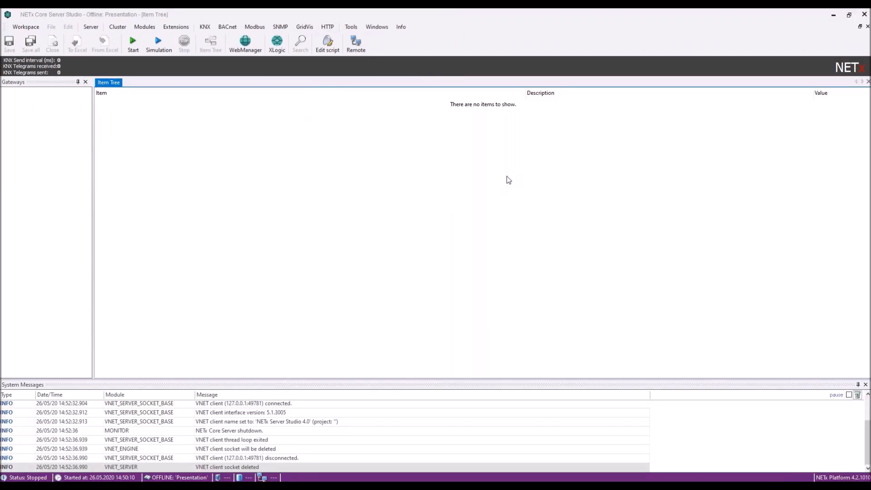
# Choose Demo_NETx_Platform.nxe from the Desktop in the KNX ETS app import.
pyautogui.click(205, 28)
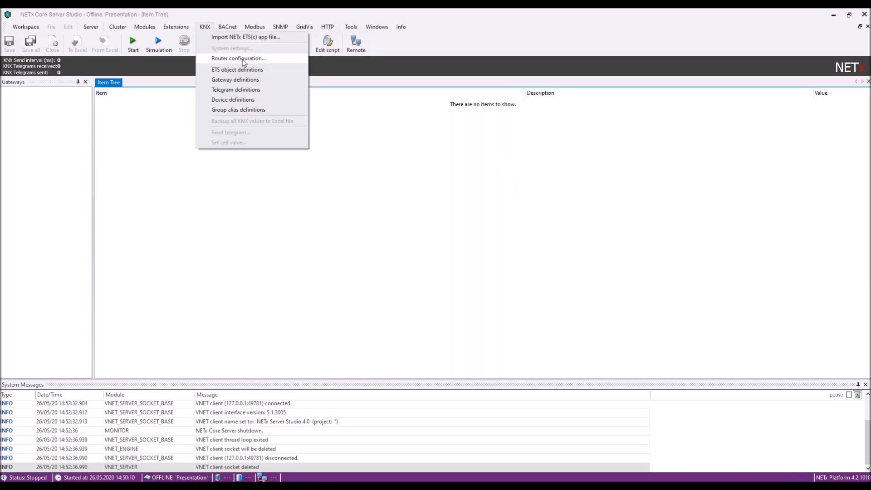
pyautogui.click(223, 38)
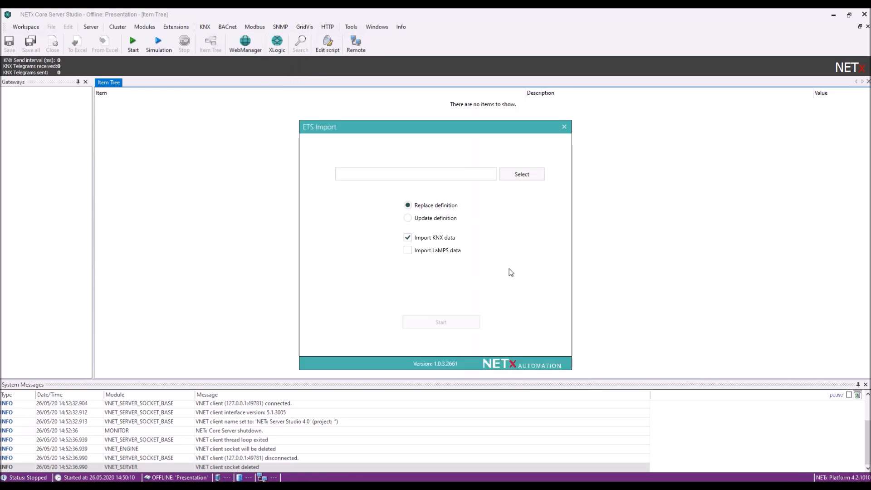
pyautogui.click(520, 175)
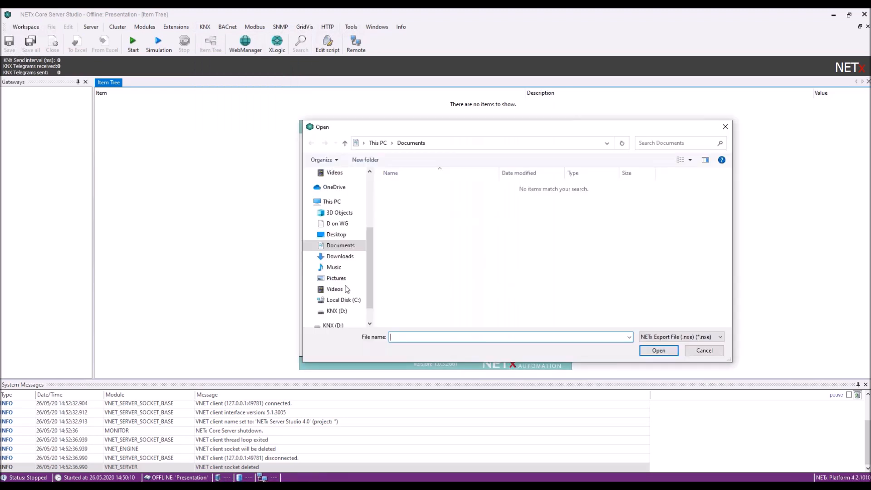
pyautogui.click(337, 234)
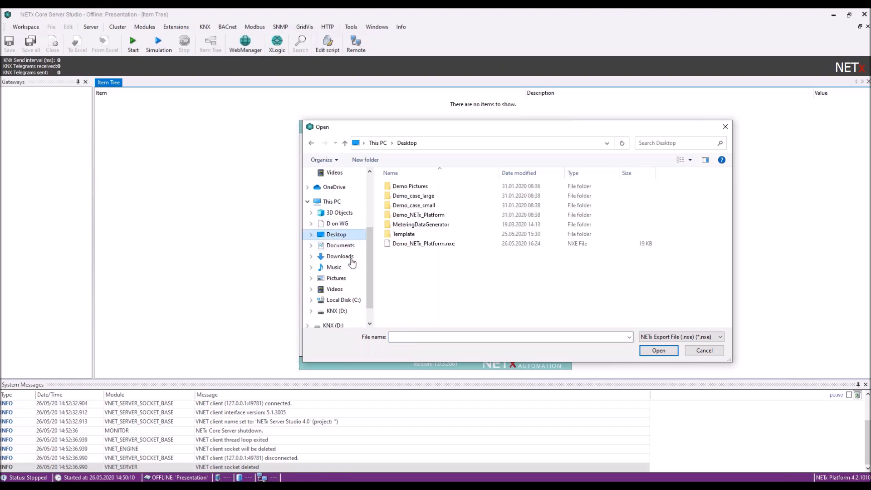
pyautogui.click(431, 244)
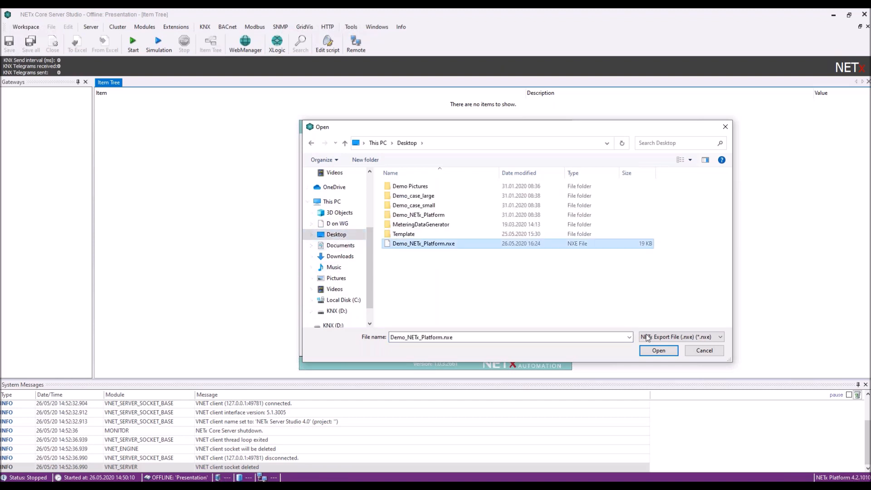
pyautogui.click(658, 351)
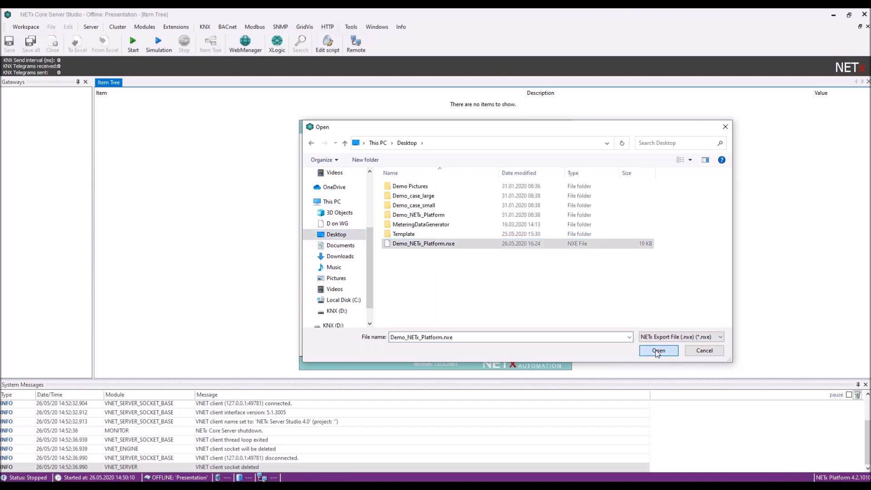
# Run the ETS import, acknowledge the restart message, and start the Core Server.
pyautogui.click(441, 317)
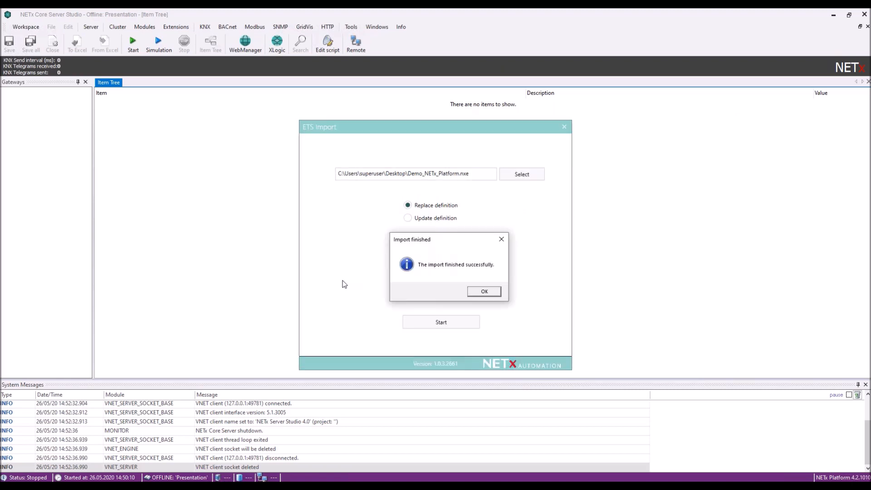
pyautogui.click(484, 291)
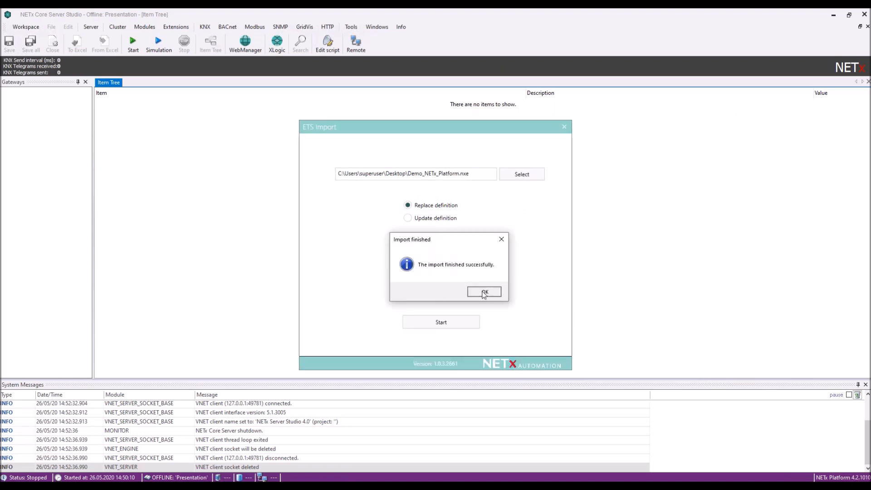
pyautogui.click(567, 129)
pyautogui.click(493, 278)
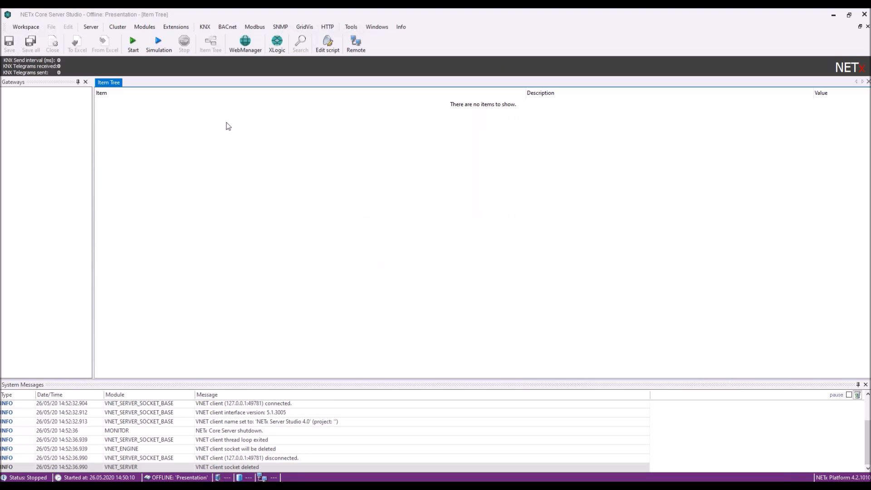
pyautogui.click(133, 43)
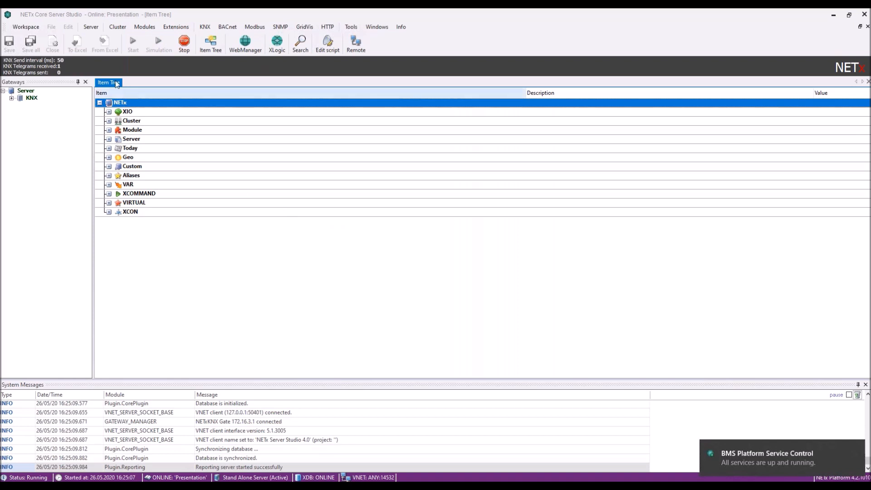
# Expand NETx > XIO > KNX and select the NETx KNX IP Router Room 101.
pyautogui.click(99, 103)
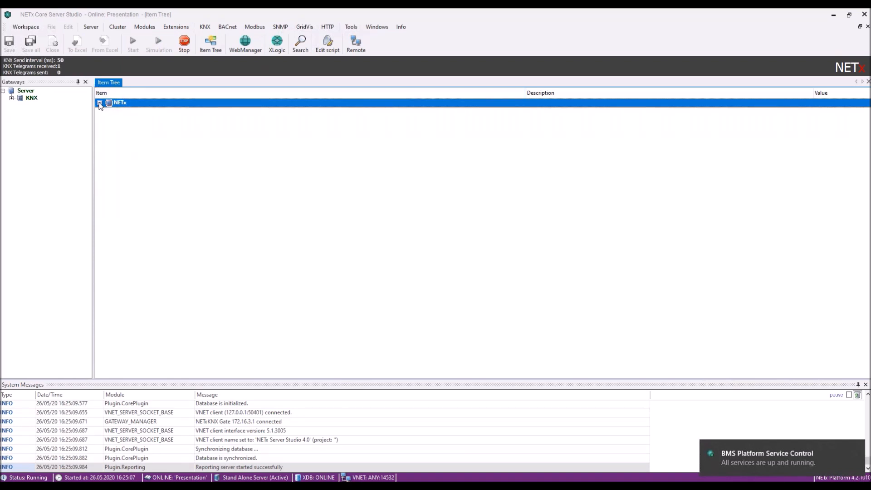
pyautogui.click(99, 103)
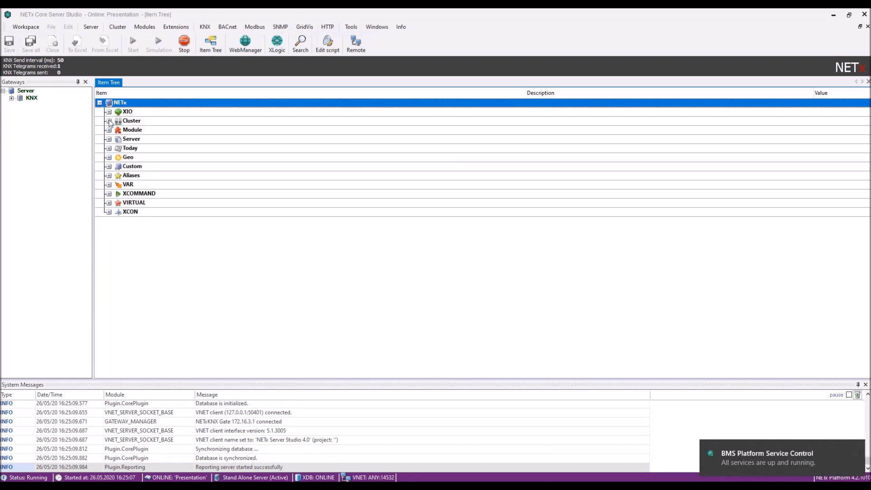
pyautogui.click(109, 111)
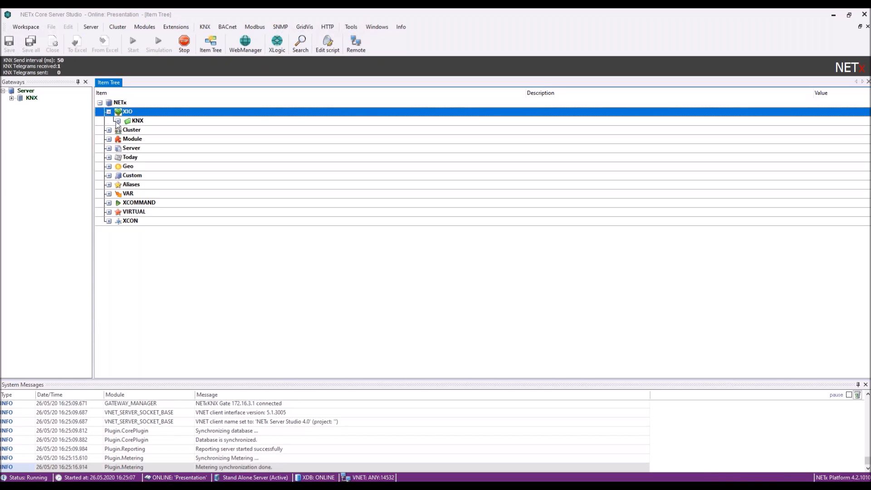
pyautogui.click(117, 122)
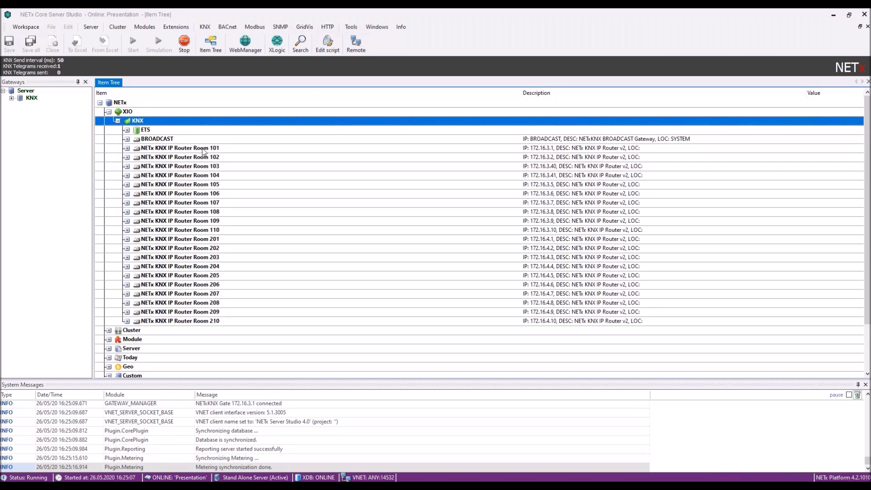
pyautogui.click(202, 150)
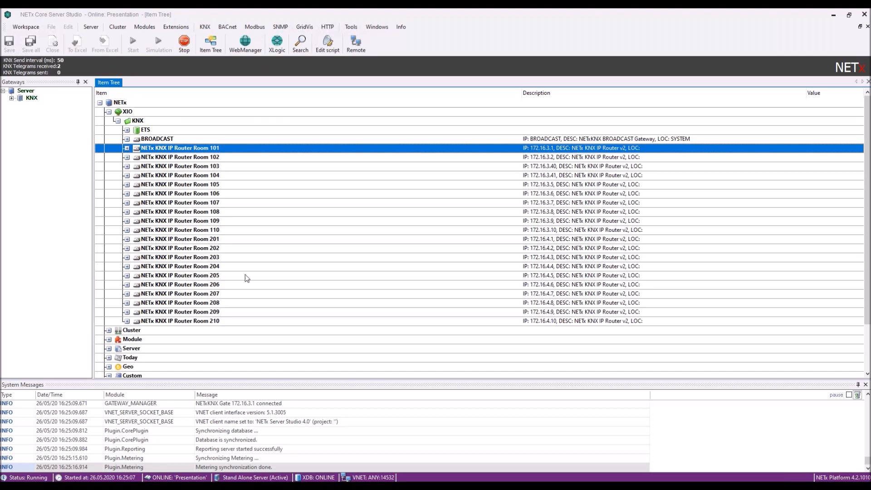
# Expand 01 - Floor1 with its 0 - Lighting and 1 - HVAC groups, then restore the window at left.
pyautogui.click(127, 148)
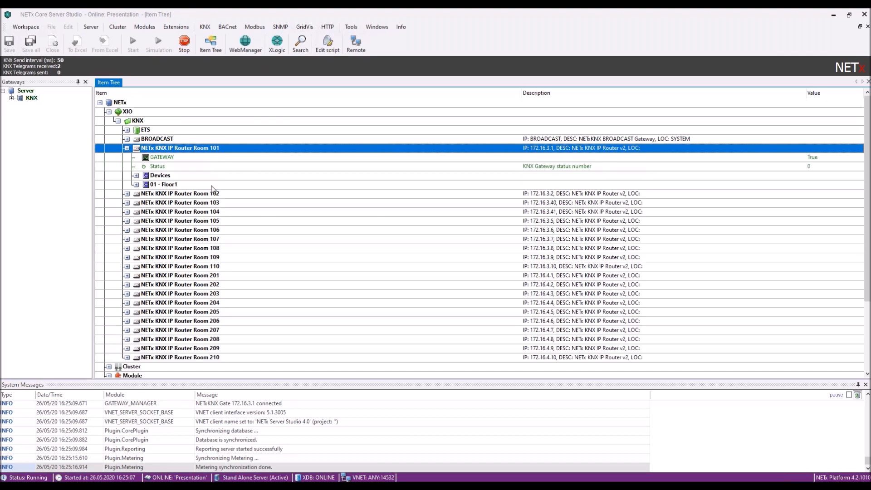
pyautogui.click(136, 184)
pyautogui.click(145, 194)
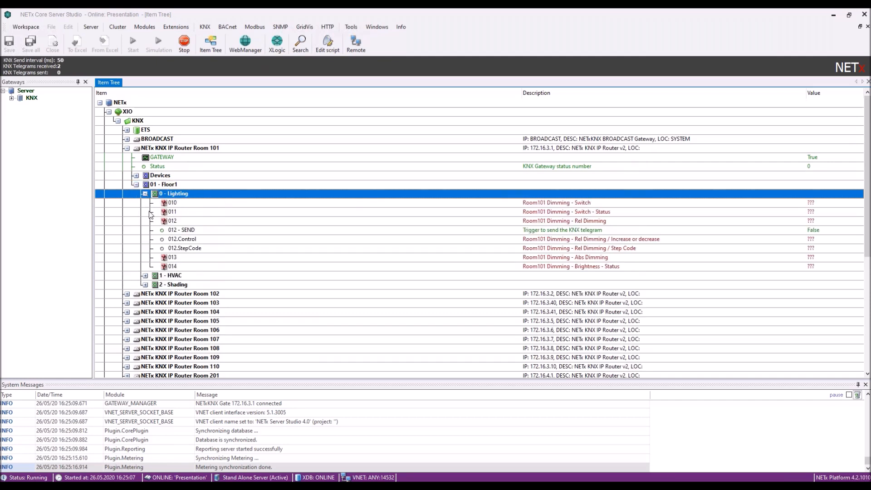
pyautogui.click(145, 276)
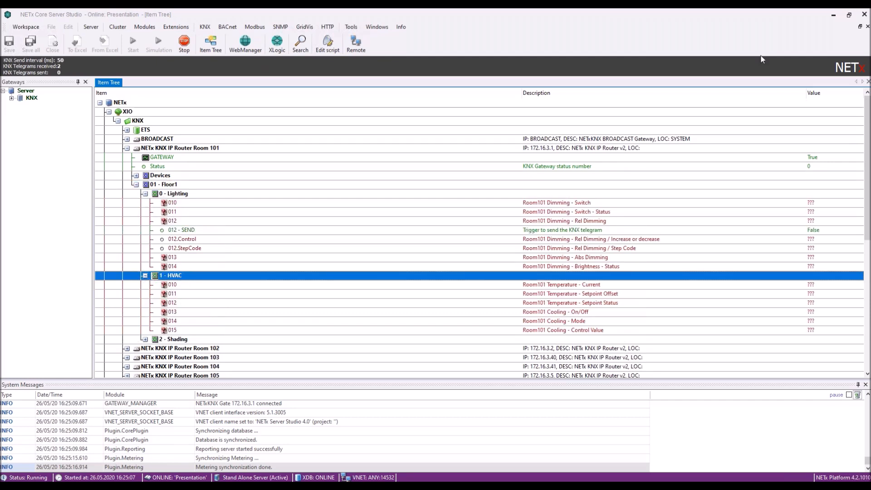
pyautogui.moveTo(676, 15); pyautogui.dragTo(273, 40)
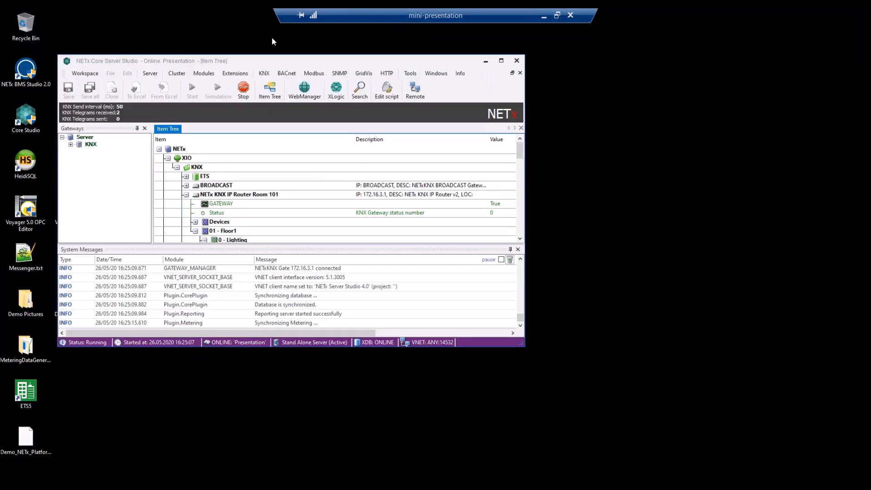
pyautogui.moveTo(466, 324); pyautogui.dragTo(521, 446)
# Check the camera live view, then return the studio window to the front.
pyautogui.click(209, 486)
pyautogui.click(265, 460)
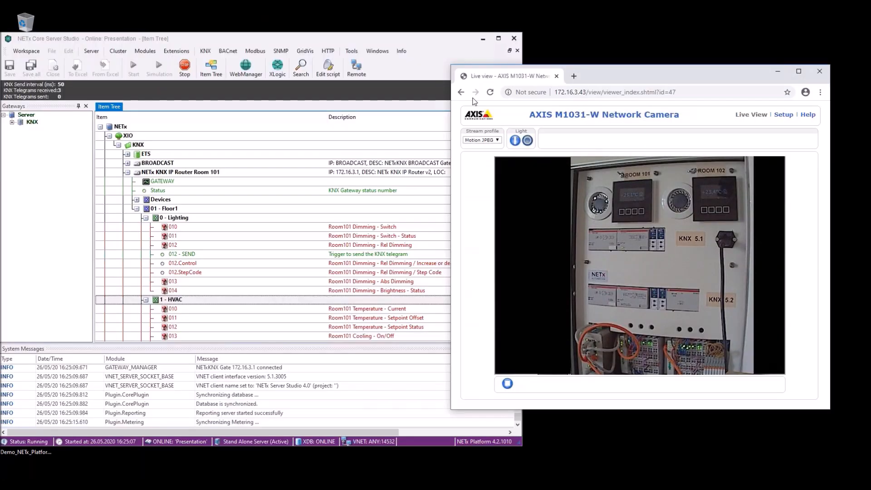
pyautogui.click(405, 37)
pyautogui.moveTo(410, 39); pyautogui.dragTo(407, 30)
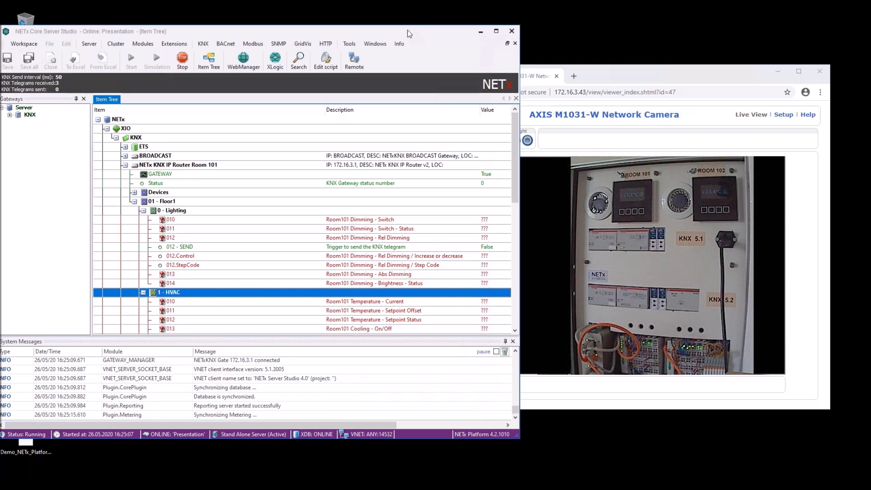
# Send telegram value 1, then 0, to datapoint 010 to switch the Room101 light on and off.
pyautogui.click(185, 220)
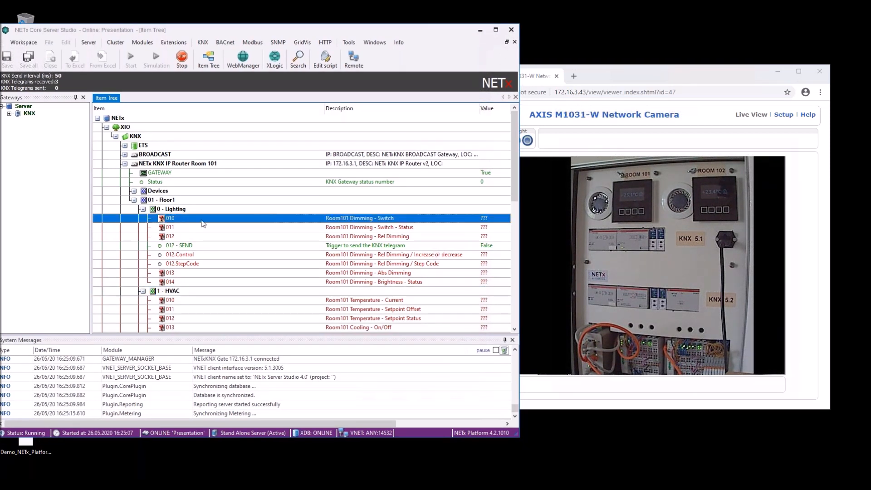
pyautogui.rightClick(203, 223)
pyautogui.click(258, 226)
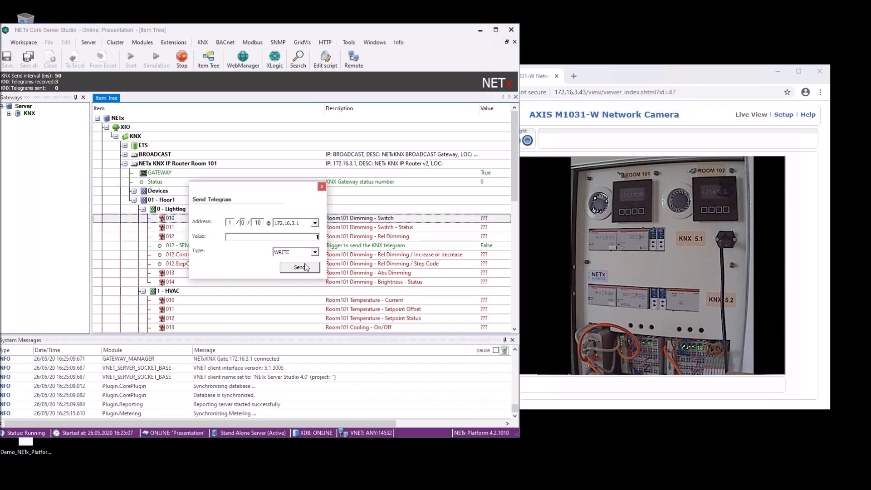
pyautogui.click(303, 268)
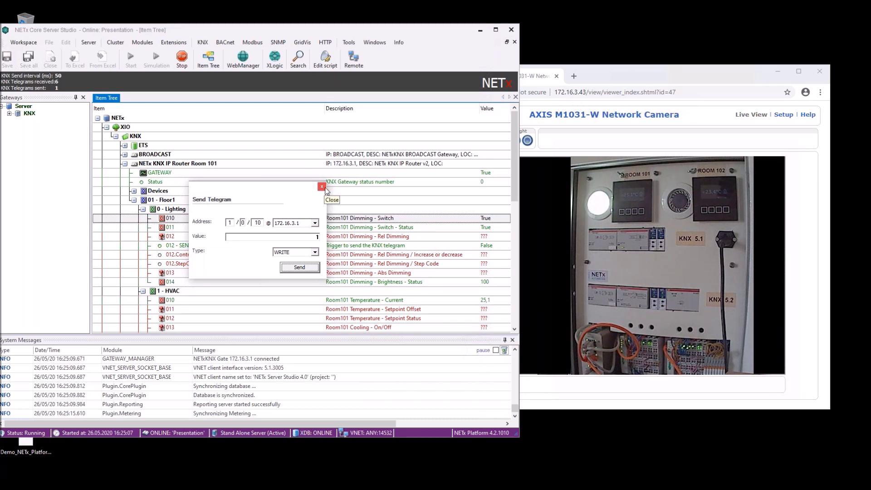
pyautogui.doubleClick(317, 237)
pyautogui.write('0')
pyautogui.click(302, 269)
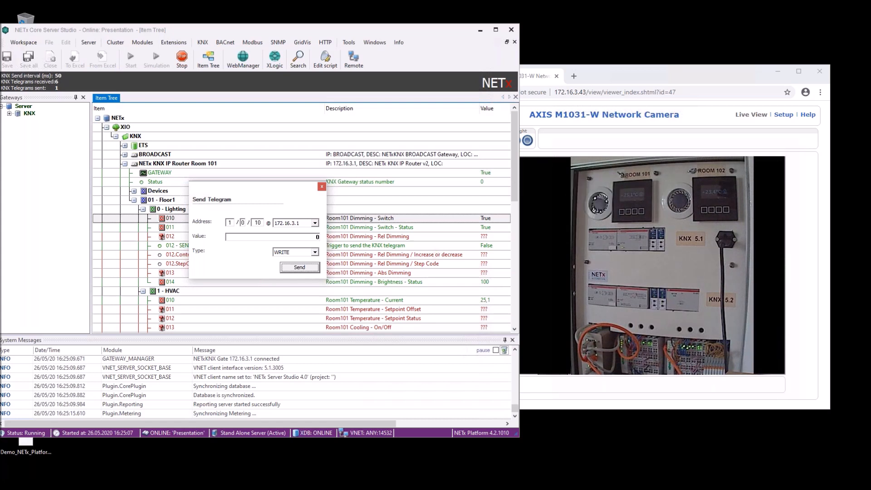
pyautogui.click(322, 190)
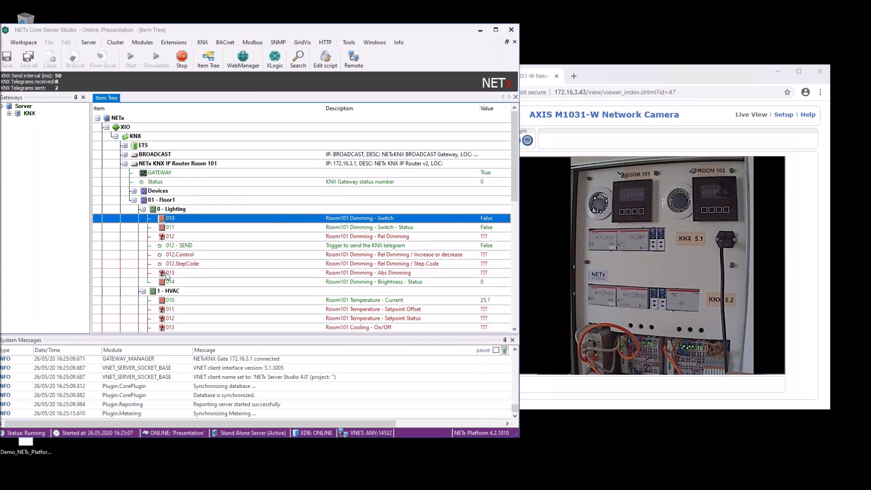
# Select the Room101 Temperature - Current datapoint under 01 - Floor1 > 1 - HVAC.
pyautogui.click(152, 200)
pyautogui.click(160, 209)
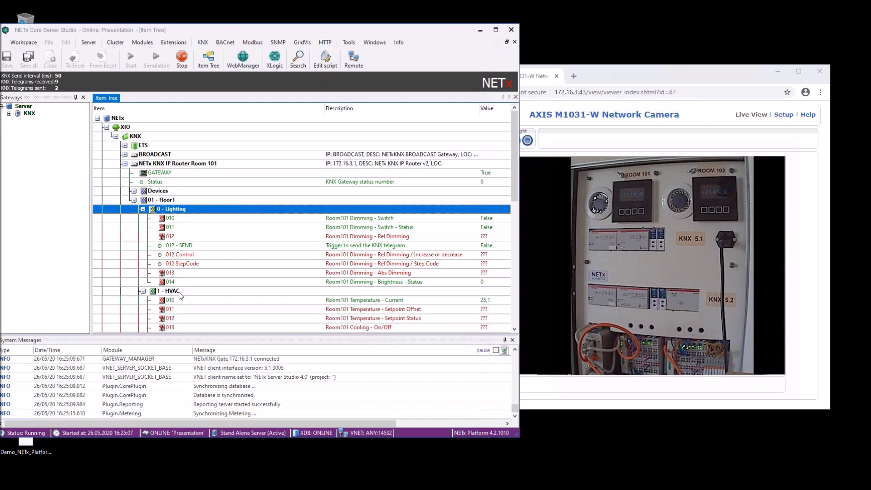
pyautogui.click(179, 293)
pyautogui.click(387, 301)
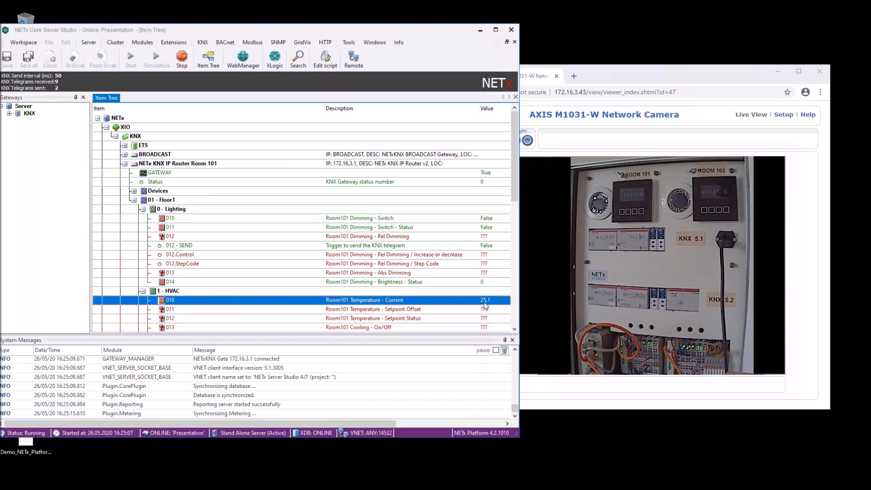
# Glance at the camera view again and bring the KNX Webinar 1.pdf diagram into view.
pyautogui.click(625, 196)
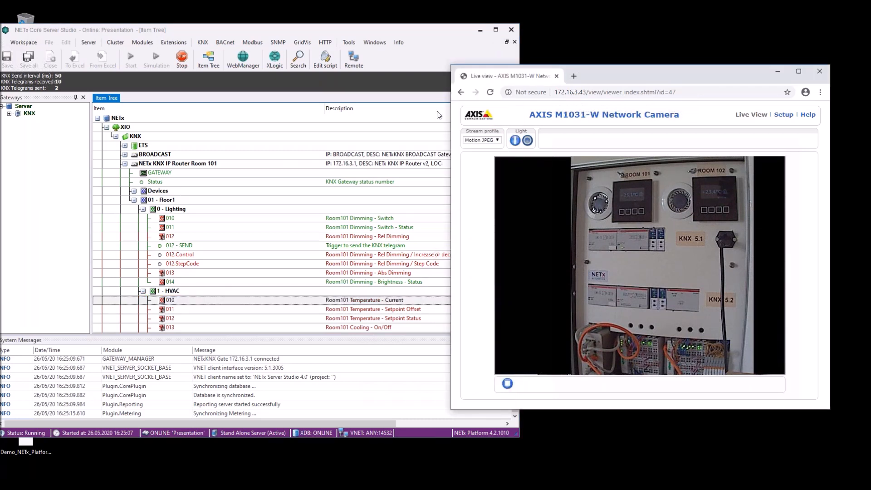
pyautogui.click(423, 29)
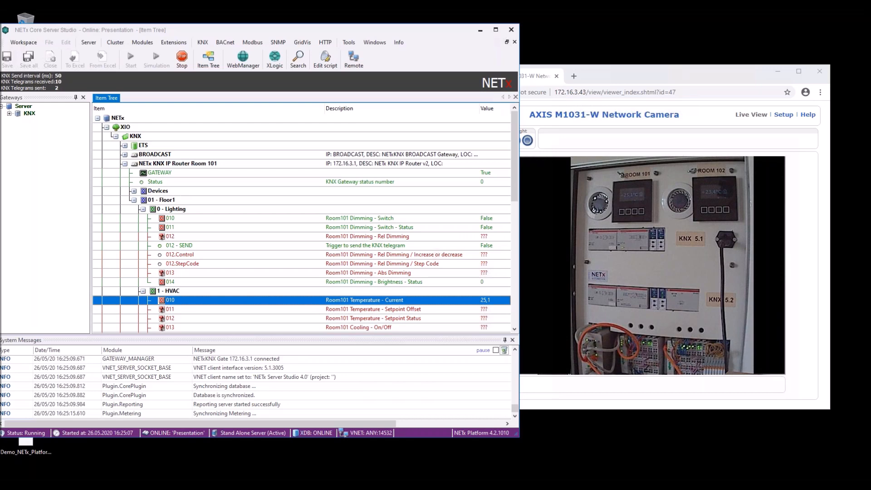
pyautogui.moveTo(870, 50); pyautogui.dragTo(410, 22)
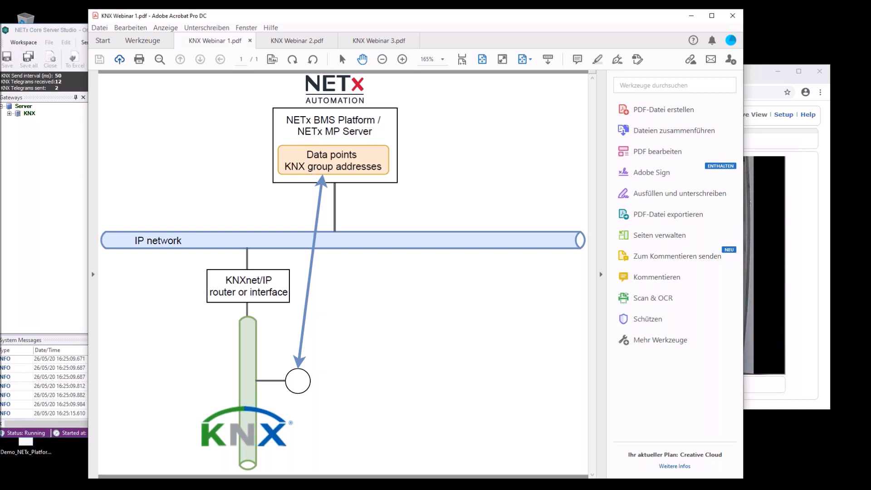
# Switch to the KNX Webinar 2.pdf diagram, then minimize Acrobat.
pyautogui.click(290, 41)
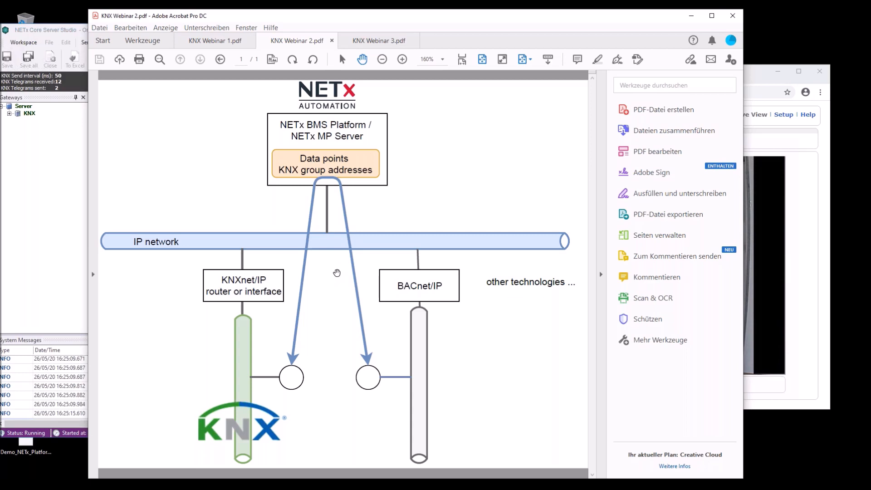
pyautogui.click(692, 18)
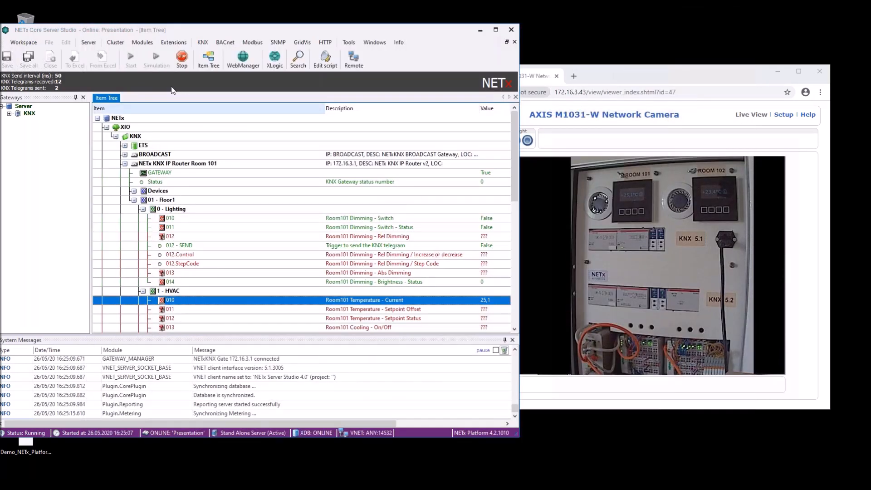
# Stop the Core Server and confirm the shutdown, taking the Presentation project offline.
pyautogui.click(181, 62)
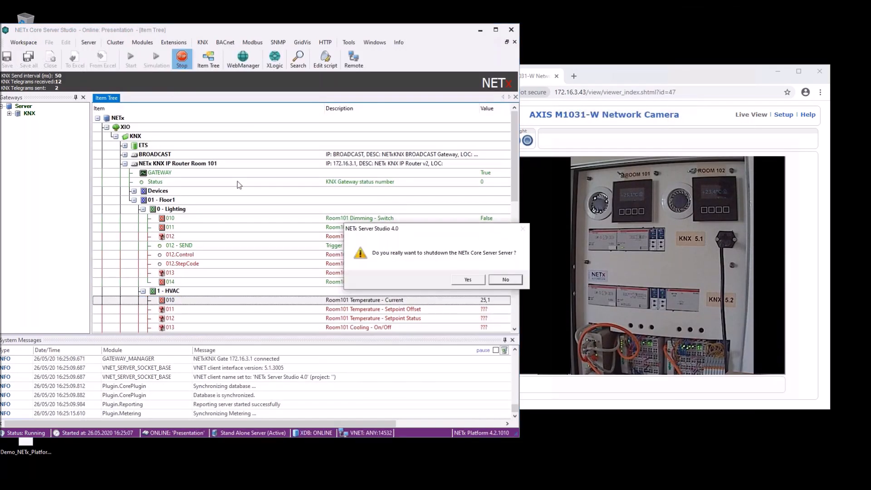
pyautogui.click(468, 280)
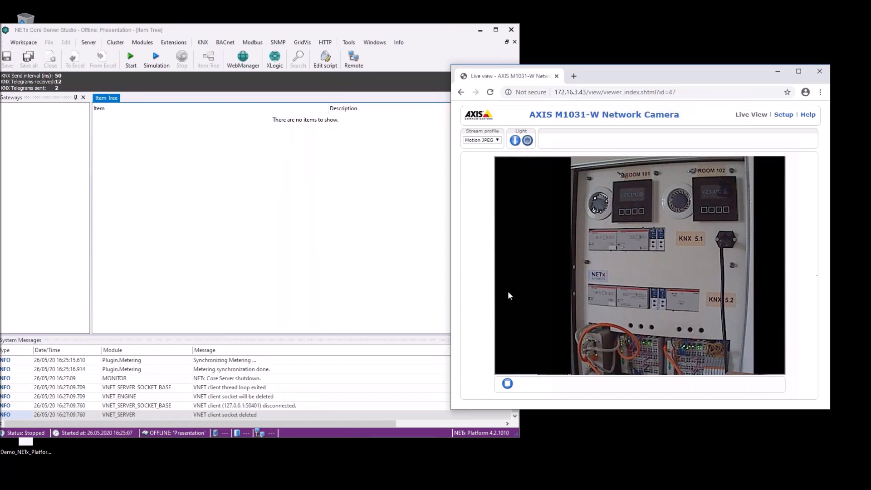
pyautogui.click(398, 241)
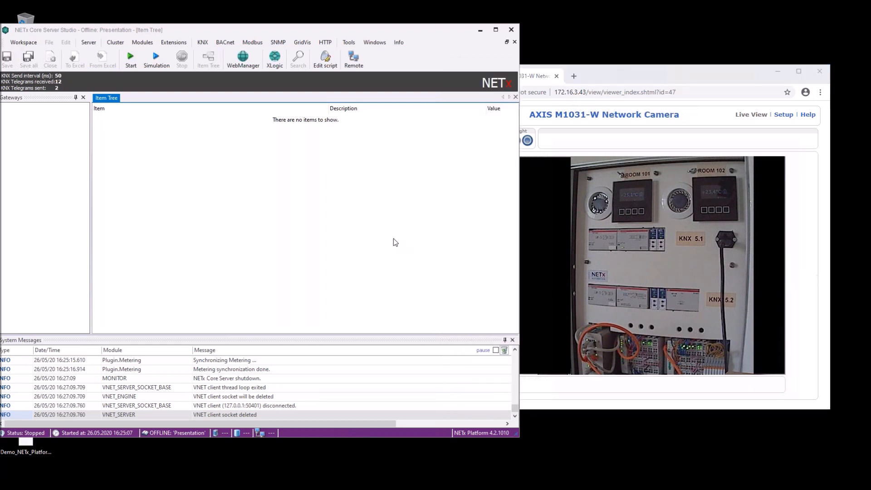
# Launch the BACnet Explorer and scan the BACnet network on 172.16.0.107.
pyautogui.click(226, 46)
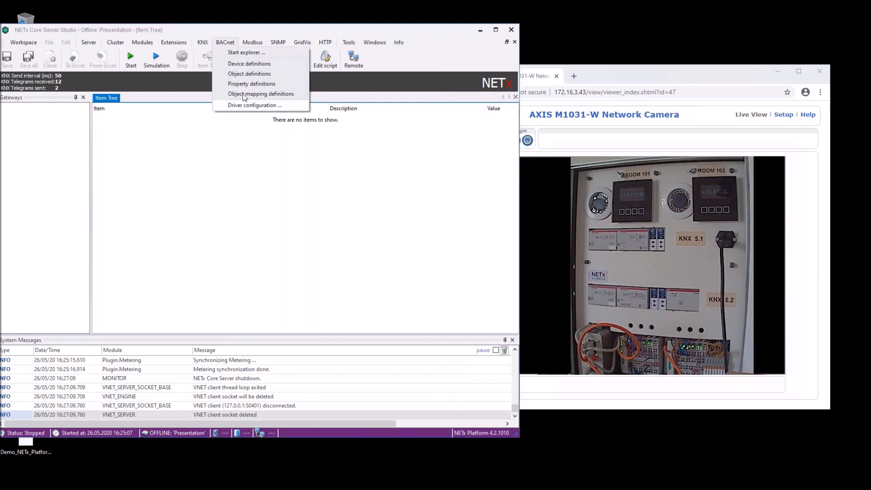
pyautogui.click(241, 53)
pyautogui.click(468, 288)
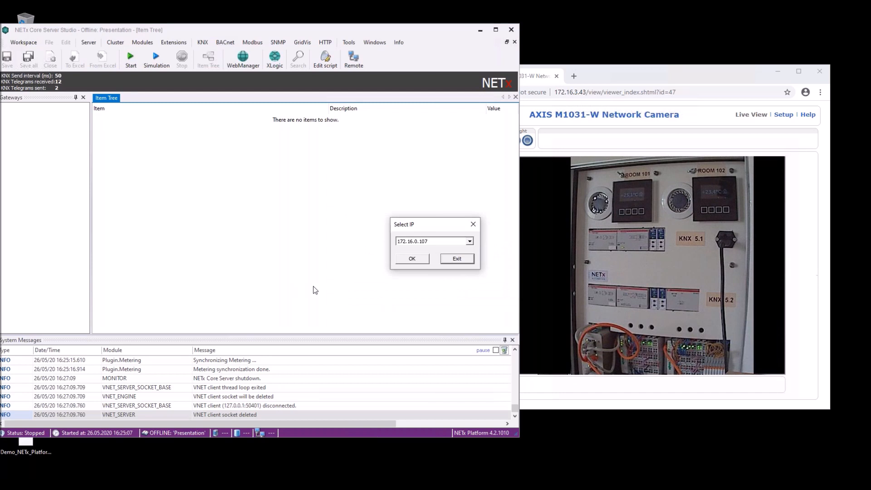
pyautogui.click(420, 260)
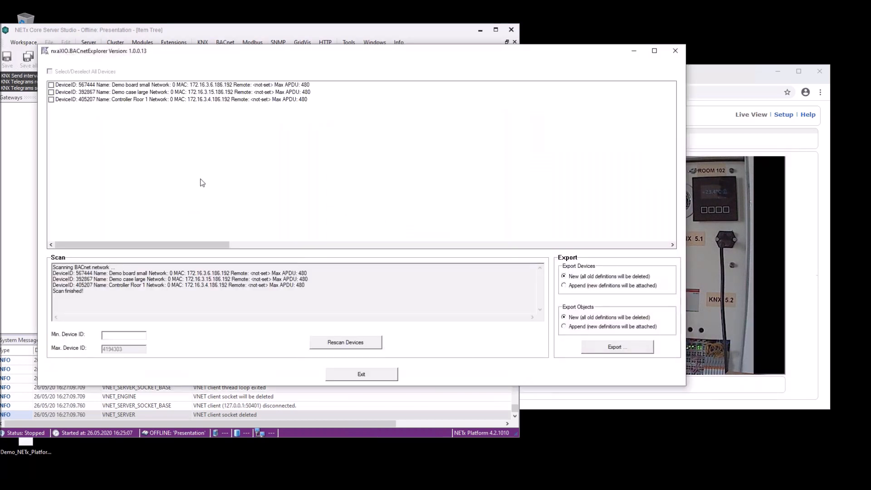
# Export the 16 Controller Floor 1 objects, confirm the prompts, and close the explorer.
pyautogui.click(109, 99)
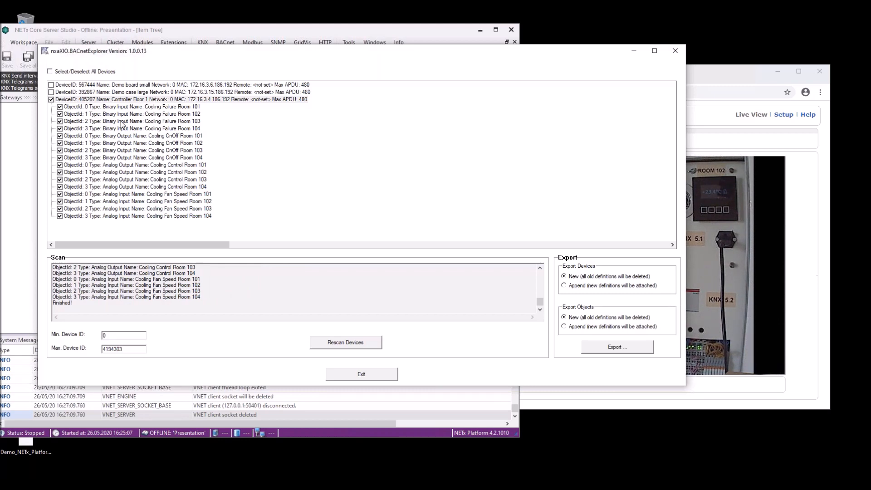
pyautogui.click(617, 347)
pyautogui.click(459, 284)
pyautogui.click(475, 285)
pyautogui.click(474, 285)
pyautogui.click(477, 282)
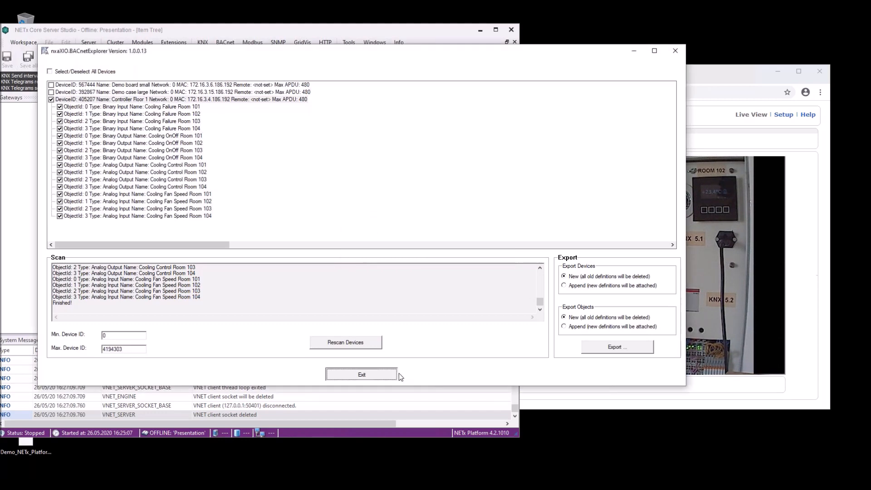
pyautogui.click(395, 374)
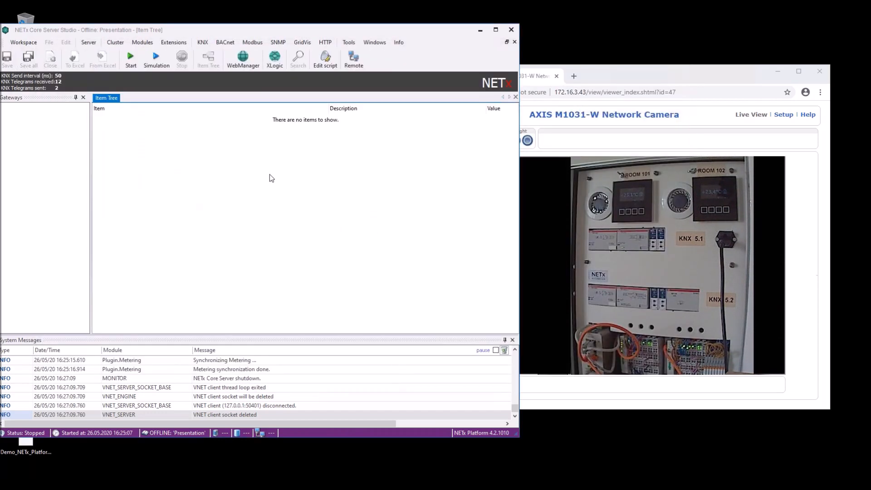
# Start the server, expand XIO > BACnet > Controller Floor 1's Cooling OnOff Room 101/102, and open a second item tree.
pyautogui.click(132, 59)
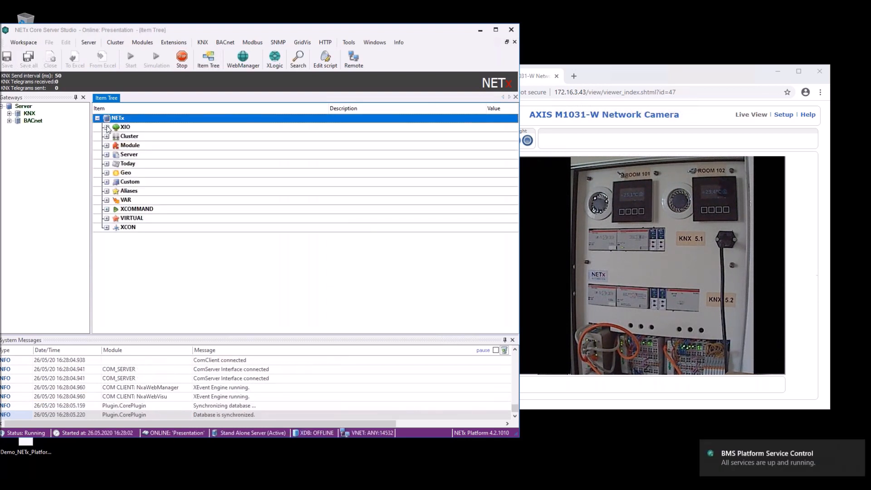
pyautogui.click(106, 127)
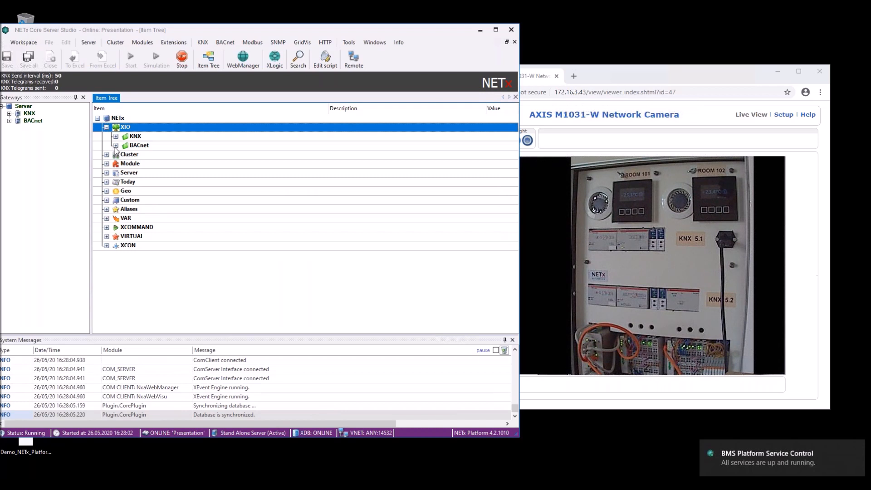
pyautogui.click(116, 146)
pyautogui.click(124, 154)
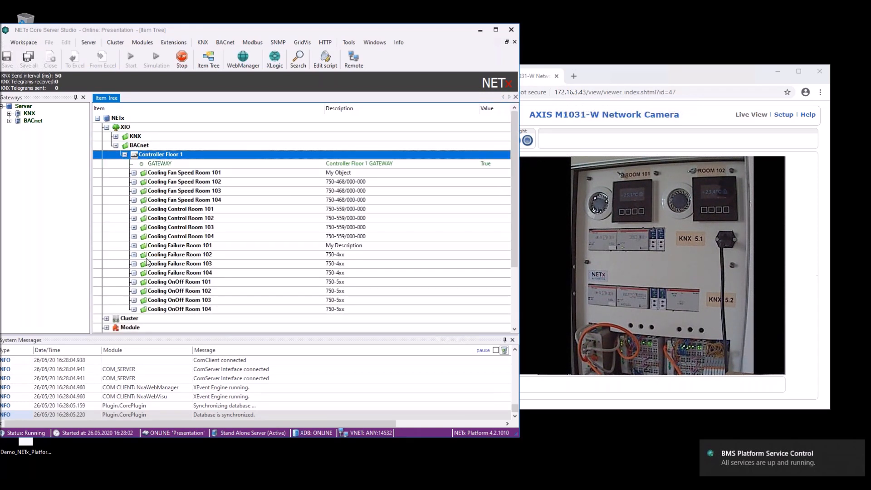
pyautogui.click(134, 282)
pyautogui.click(134, 318)
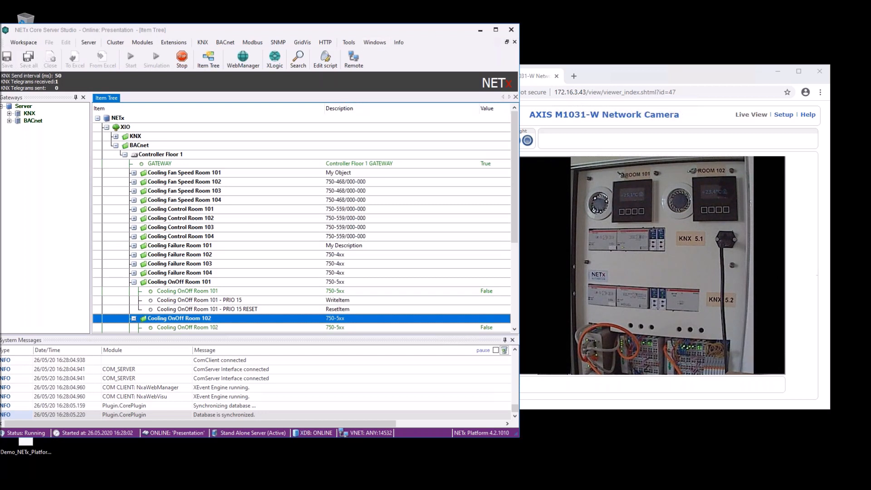
pyautogui.click(208, 58)
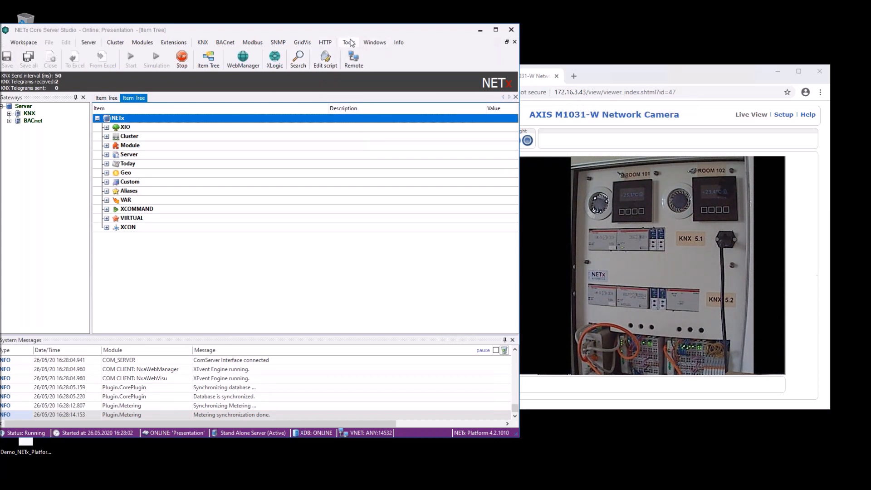
# Tile both item trees and expand KNX router > 01 - Floor1 > 1 - HVAC to Room101 Cooling - On/Off.
pyautogui.click(372, 45)
pyautogui.click(394, 146)
pyautogui.doubleClick(128, 141)
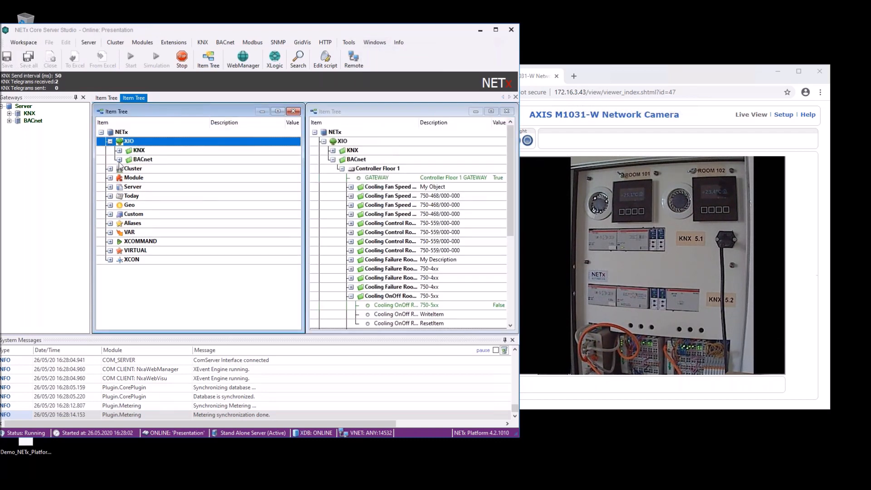
pyautogui.doubleClick(137, 150)
pyautogui.click(129, 178)
pyautogui.click(137, 214)
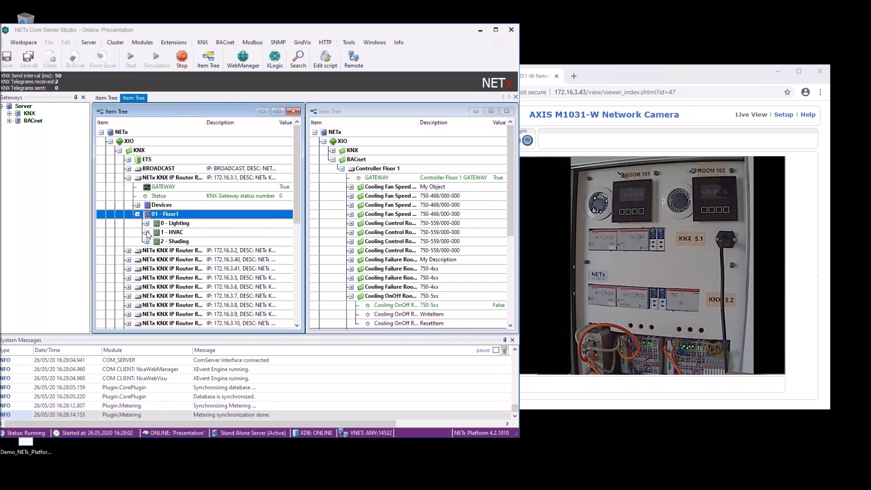
pyautogui.click(146, 232)
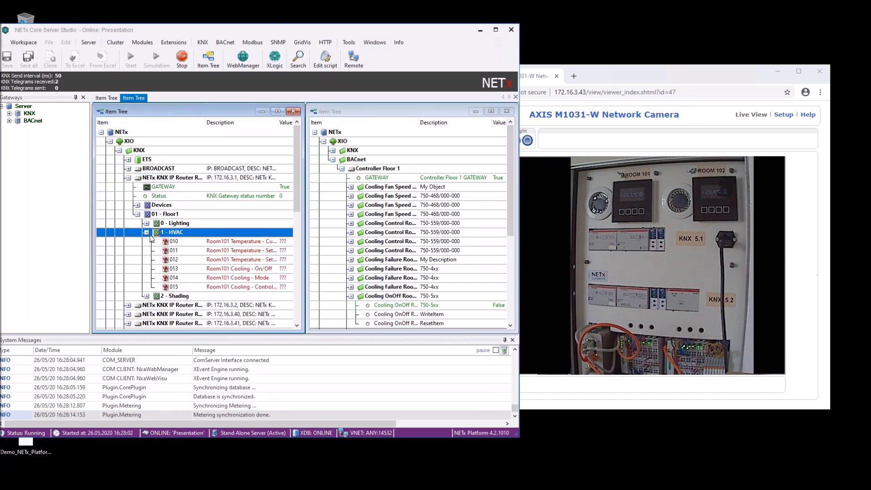
pyautogui.click(257, 272)
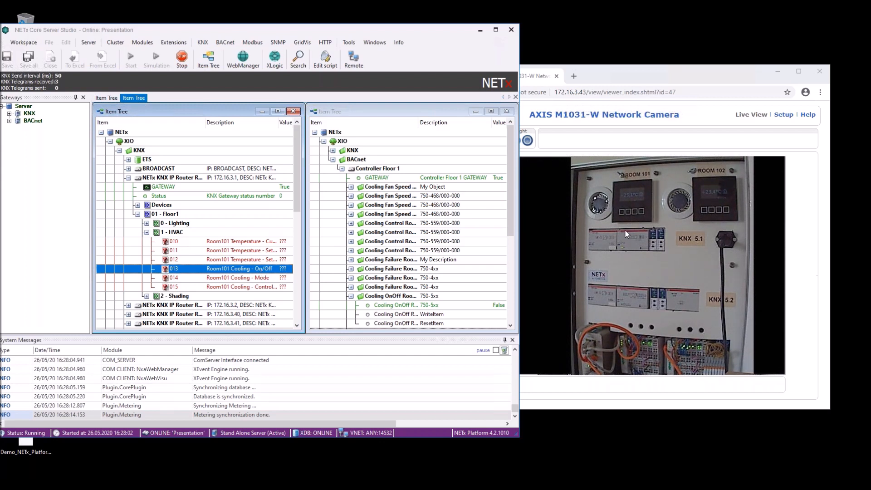
# Widen the Item column and drag item 013 onto Cooling OnOff Room 101 to link them.
pyautogui.moveTo(513, 192); pyautogui.dragTo(507, 238)
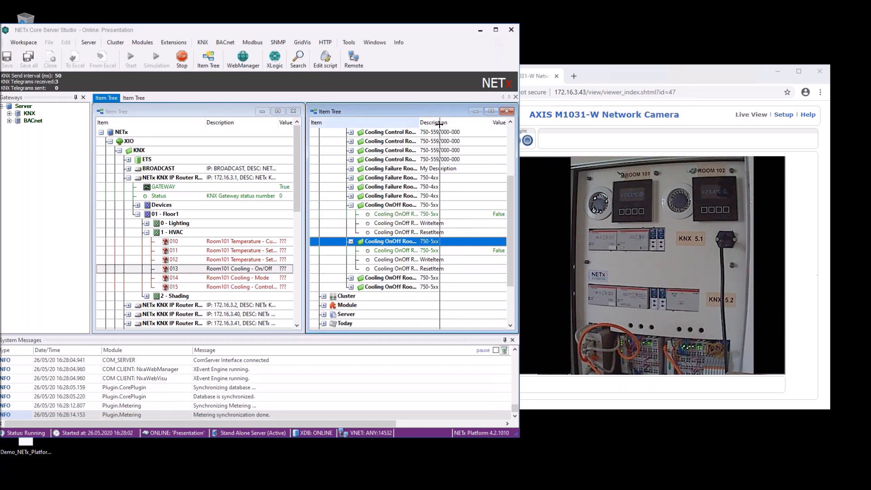
pyautogui.doubleClick(417, 122)
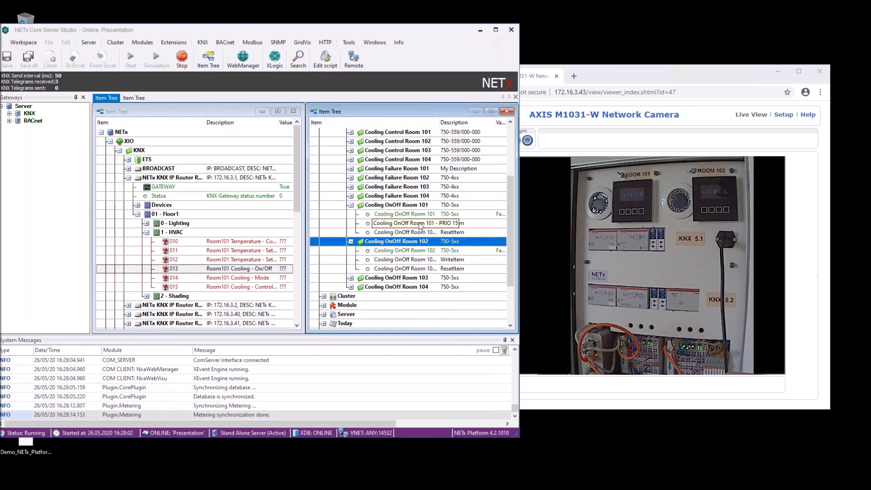
pyautogui.click(229, 270)
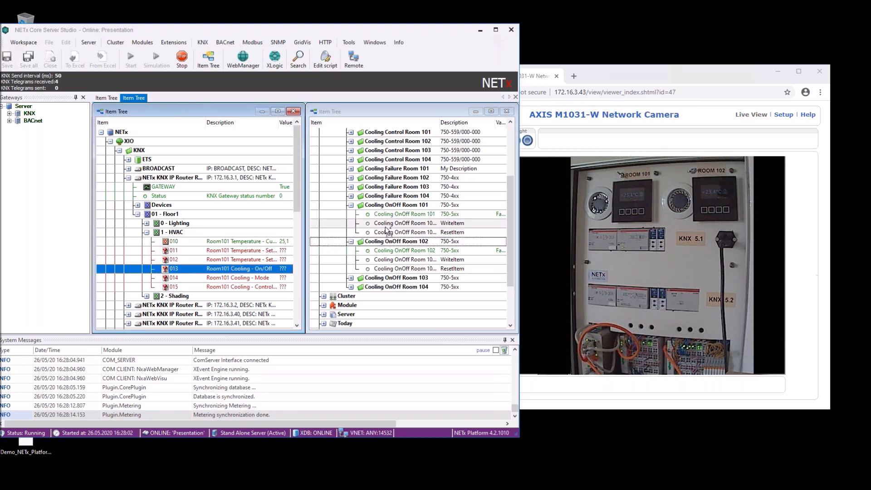
pyautogui.moveTo(229, 270); pyautogui.dragTo(366, 223)
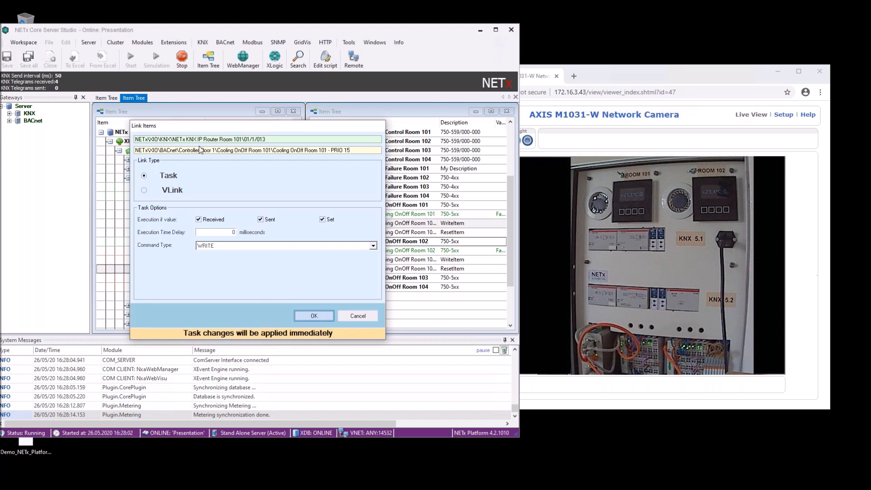
# Link KNX item 013 Room101 Cooling - On/Off to the WriteItem of Cooling OnOff Room 101.
pyautogui.moveTo(267, 140); pyautogui.dragTo(134, 140)
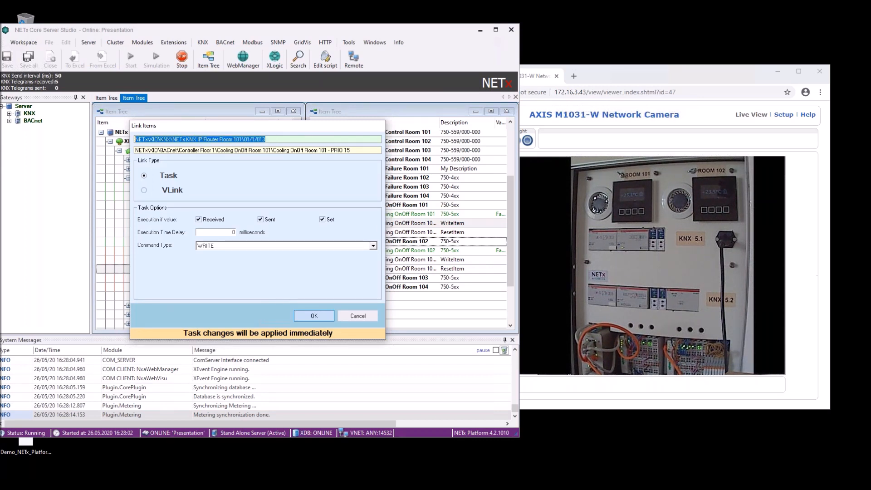
pyautogui.moveTo(356, 151); pyautogui.dragTo(138, 150)
pyautogui.click(312, 316)
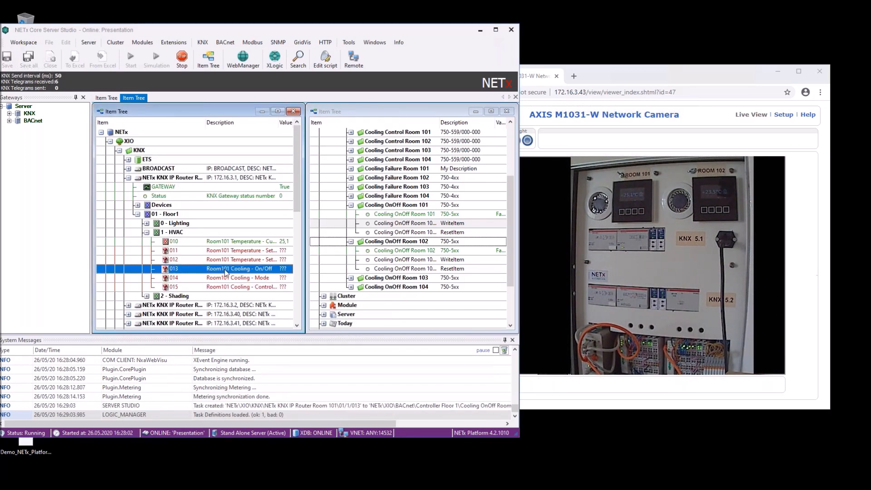
# Send value 1 to group address 1/1/13 and confirm Cooling OnOff Room 101 reads True.
pyautogui.rightClick(225, 272)
pyautogui.click(245, 275)
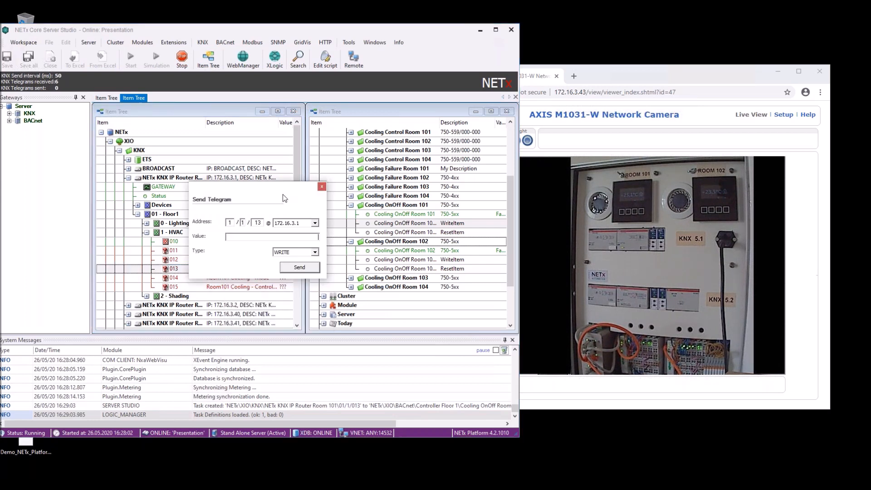
pyautogui.moveTo(284, 189); pyautogui.dragTo(197, 135)
pyautogui.write('1')
pyautogui.click(218, 216)
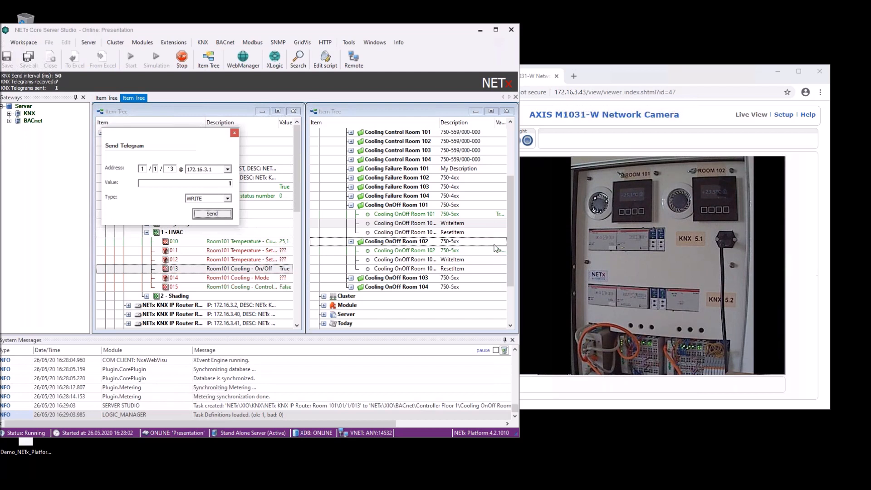
pyautogui.click(496, 216)
pyautogui.moveTo(494, 122); pyautogui.dragTo(482, 123)
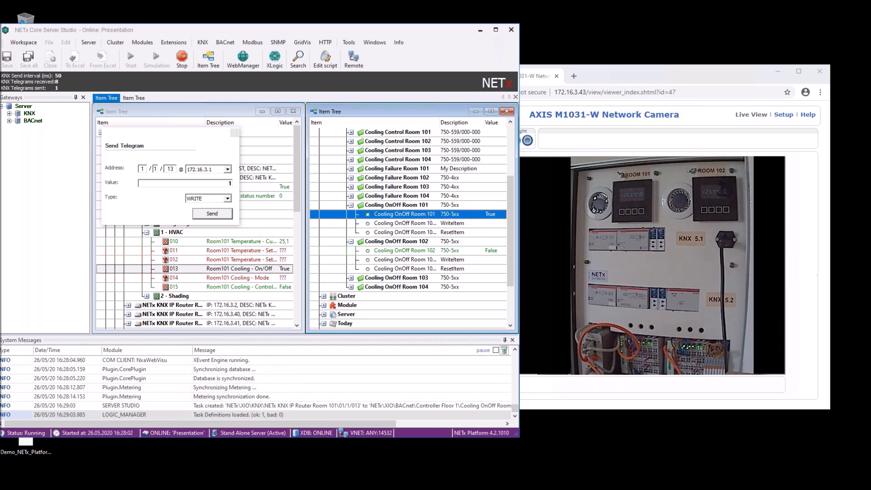
pyautogui.hotkey('alt', 'Tab')
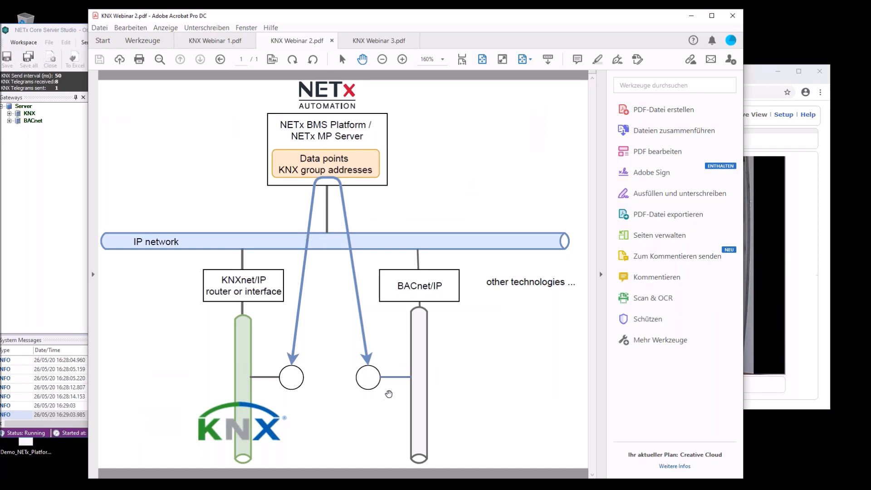
# Show the KNX Webinar 3 slide on OPC and BACnet clients, then minimize Acrobat again.
pyautogui.click(692, 15)
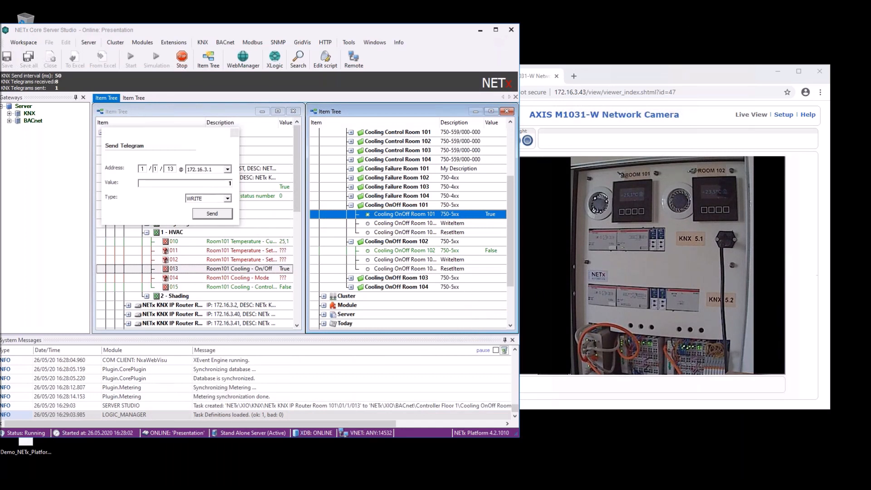
pyautogui.hotkey('alt', 'Tab')
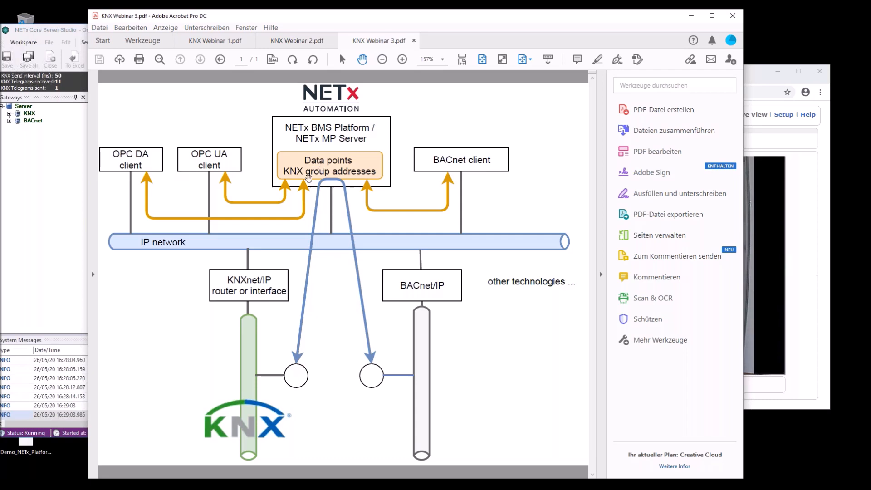
pyautogui.click(692, 17)
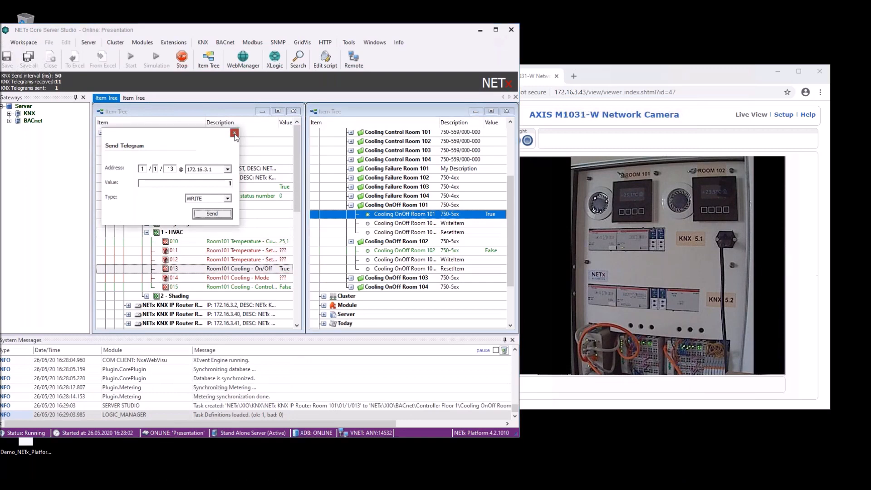
# Set the BACnet driver's device name to My BMS and device identifier to 5678.
pyautogui.click(235, 134)
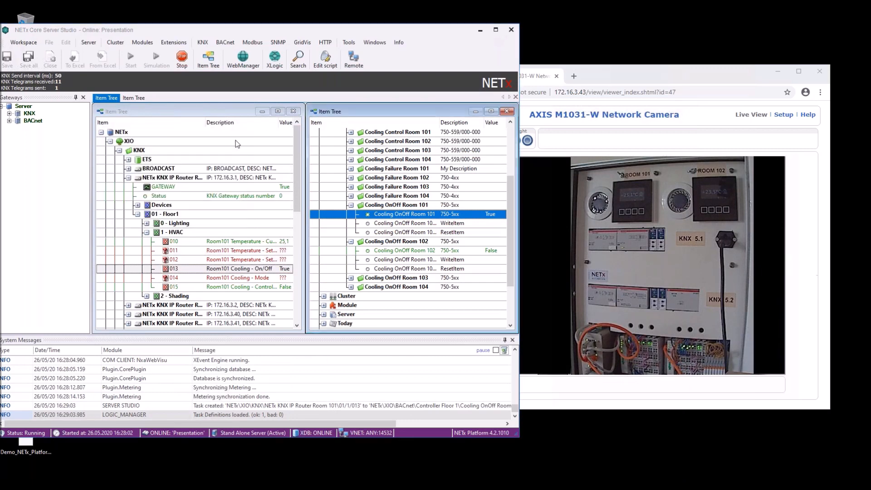
pyautogui.click(225, 42)
pyautogui.click(262, 106)
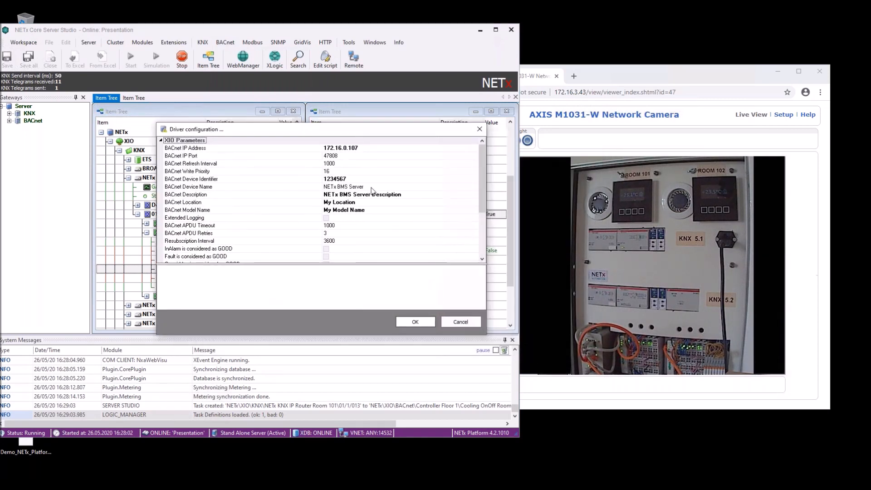
pyautogui.moveTo(398, 188); pyautogui.dragTo(283, 195)
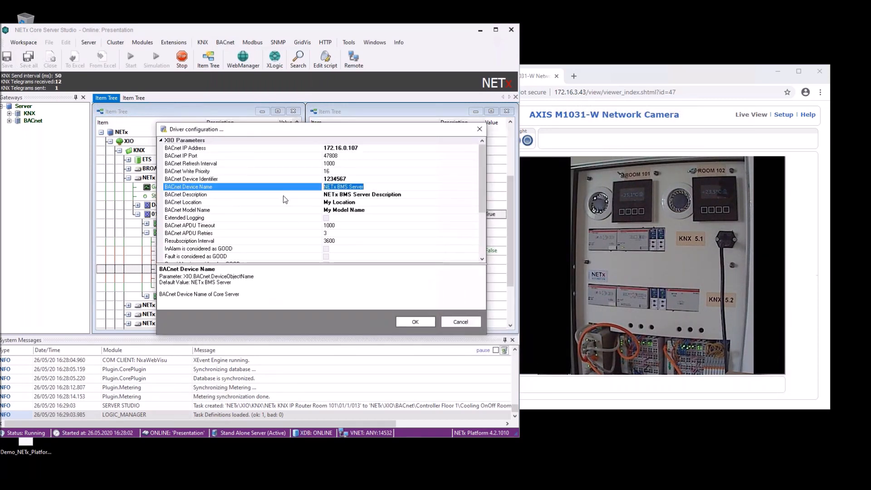
pyautogui.write('My BMS')
pyautogui.click(354, 179)
pyautogui.hotkey('shift', 'Left')
pyautogui.hotkey('shift', 'Left')
pyautogui.hotkey('shift', 'Left')
pyautogui.hotkey('shift', 'Left')
pyautogui.hotkey('shift', 'Left')
pyautogui.hotkey('shift', 'Left')
pyautogui.hotkey('shift', 'Left')
pyautogui.write('5678')
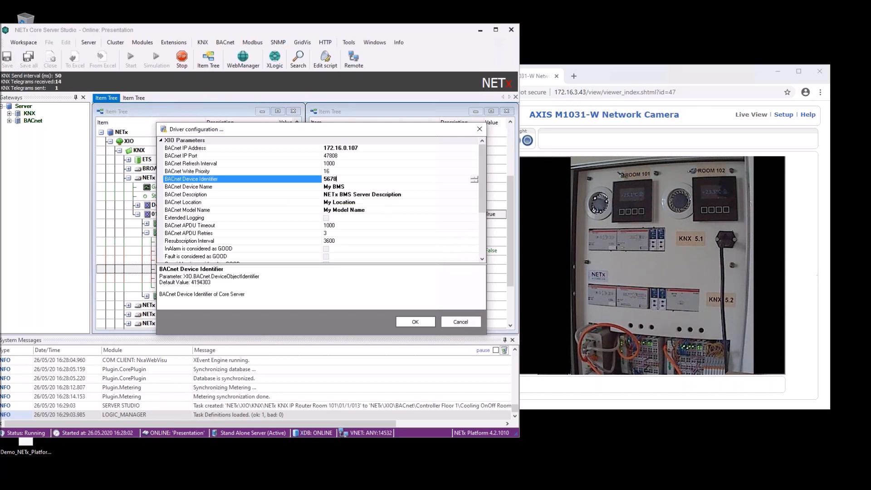
pyautogui.press('Up')
# Save the BACnet driver configuration, decline the server restart, and maximize the studio.
pyautogui.click(415, 322)
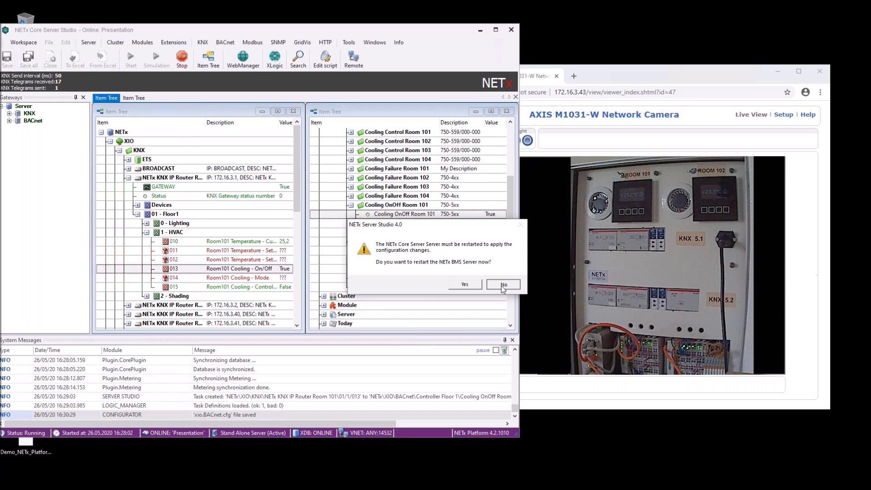
pyautogui.click(502, 285)
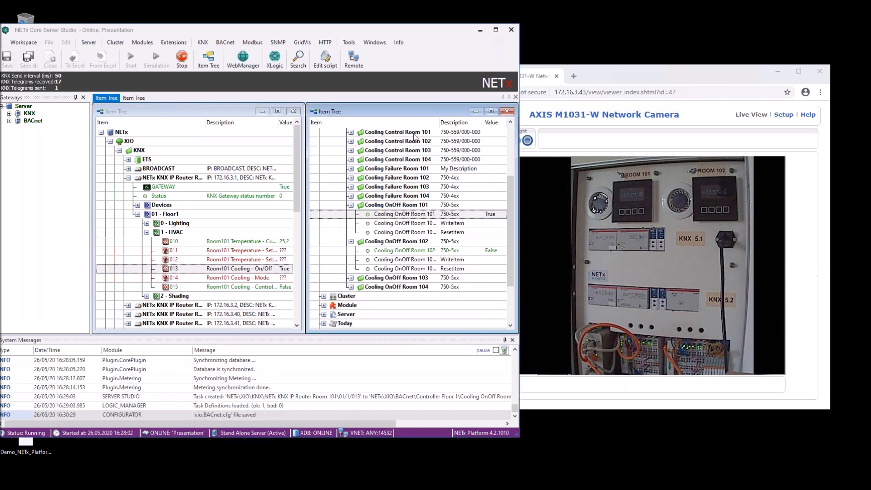
pyautogui.click(498, 30)
# Open the BACnet object mapping definitions and insert a new row.
pyautogui.click(509, 96)
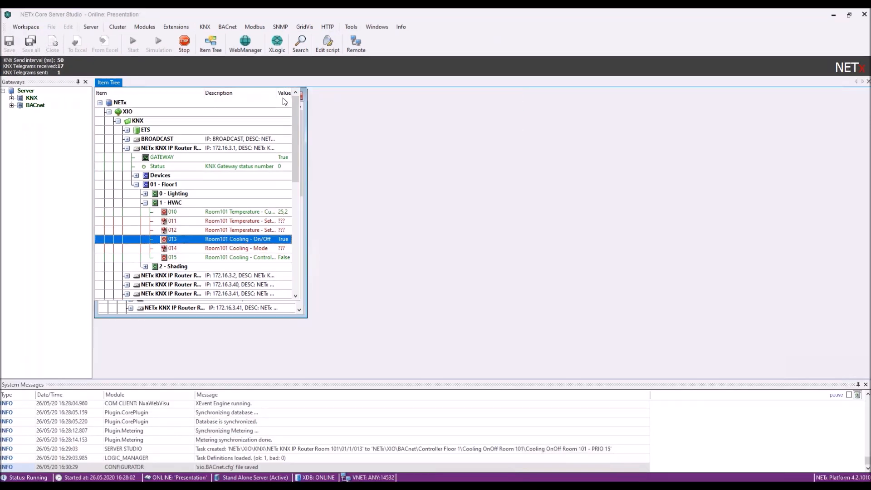
pyautogui.click(229, 27)
pyautogui.click(248, 79)
pyautogui.rightClick(110, 157)
pyautogui.click(135, 164)
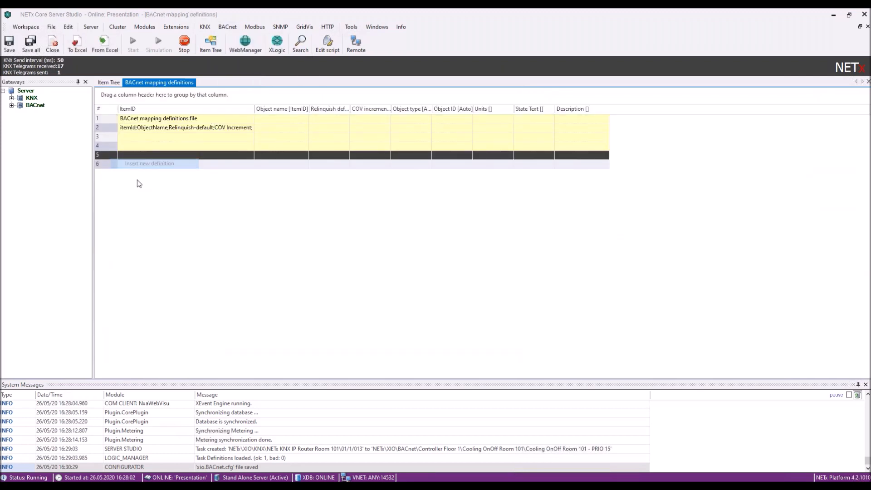
# Map Room 101 item 01/0/010 (Dimming - Switch) to BACnet object Room101_OnOff.
pyautogui.click(250, 165)
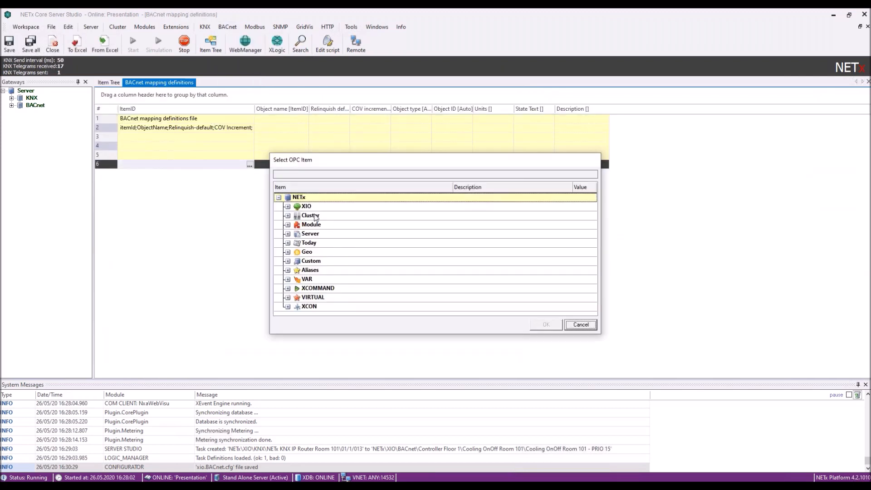
pyautogui.click(288, 207)
pyautogui.doubleClick(315, 216)
pyautogui.click(305, 244)
pyautogui.click(306, 243)
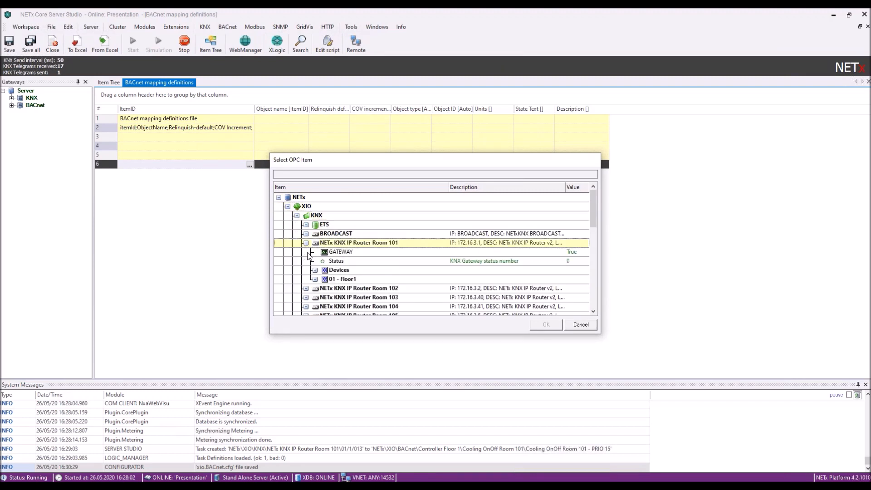
pyautogui.click(315, 279)
pyautogui.click(324, 289)
pyautogui.click(324, 289)
pyautogui.scroll(-1, 335, 281)
pyautogui.click(350, 270)
pyautogui.click(547, 325)
pyautogui.moveTo(255, 109); pyautogui.dragTo(292, 108)
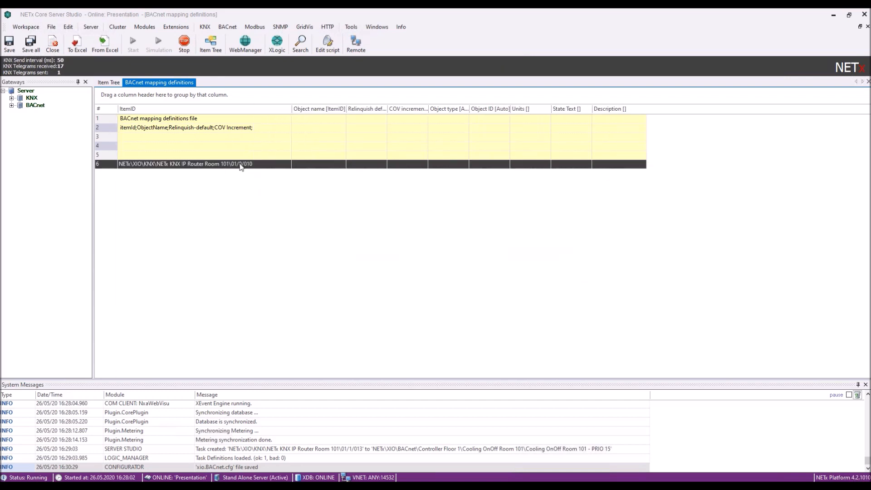
pyautogui.click(303, 166)
pyautogui.write('Room101_OnOff')
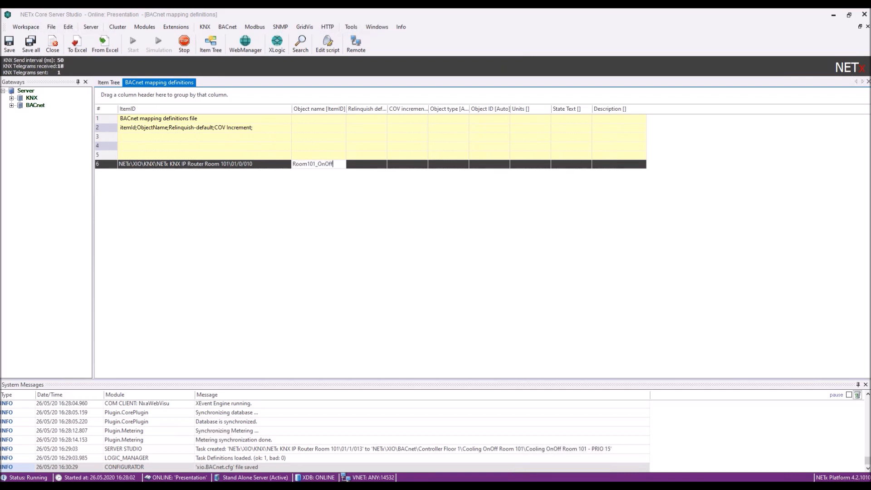
pyautogui.press('Return')
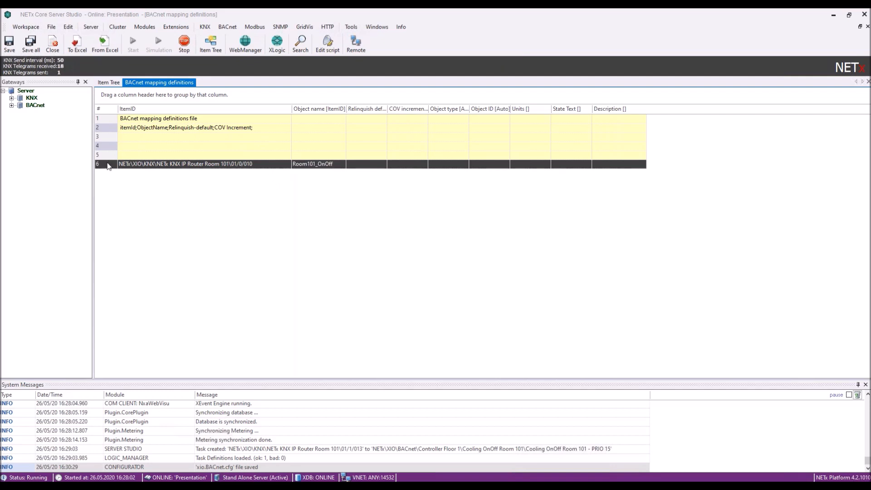
# Duplicate the row, mapping brightness status item 01/0/014 to Room101_Brightness.
pyautogui.write('NETx\\XIO\\KNX\\NETx KNX IP Router Room 101\\01/0/010\tRoom101_OnOff')
pyautogui.click(257, 174)
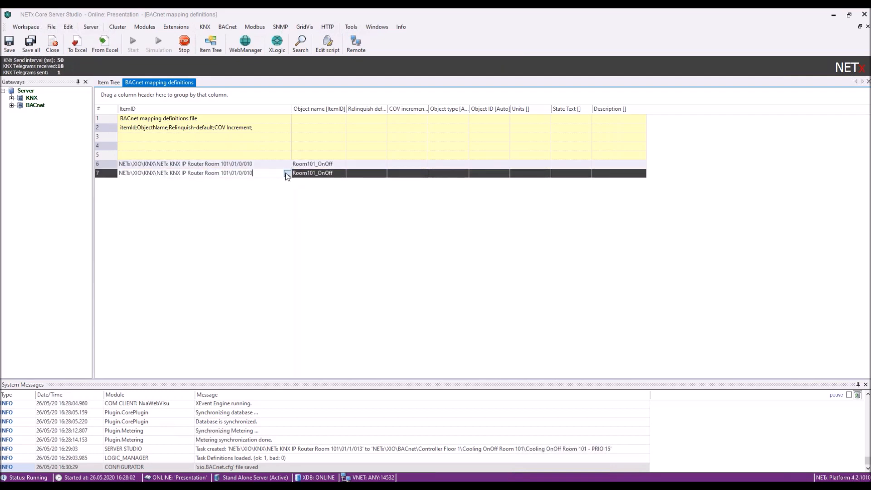
pyautogui.click(288, 174)
pyautogui.scroll(-3, 401, 272)
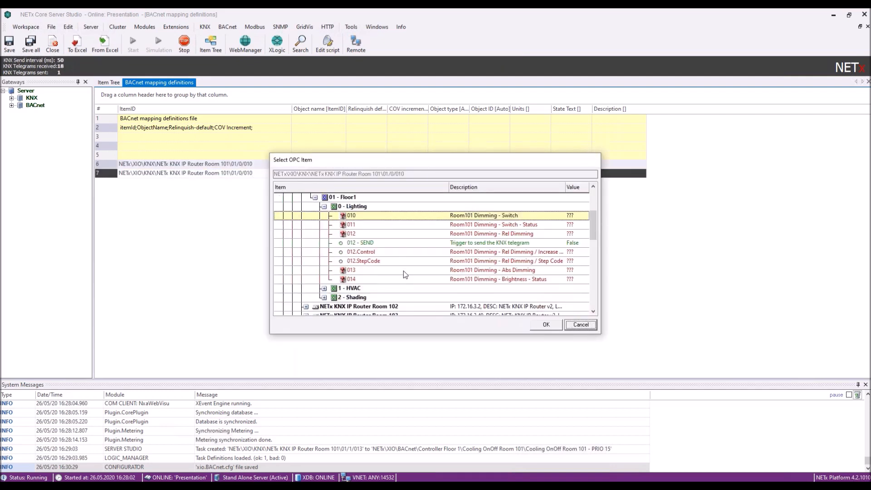
pyautogui.click(361, 279)
pyautogui.click(546, 325)
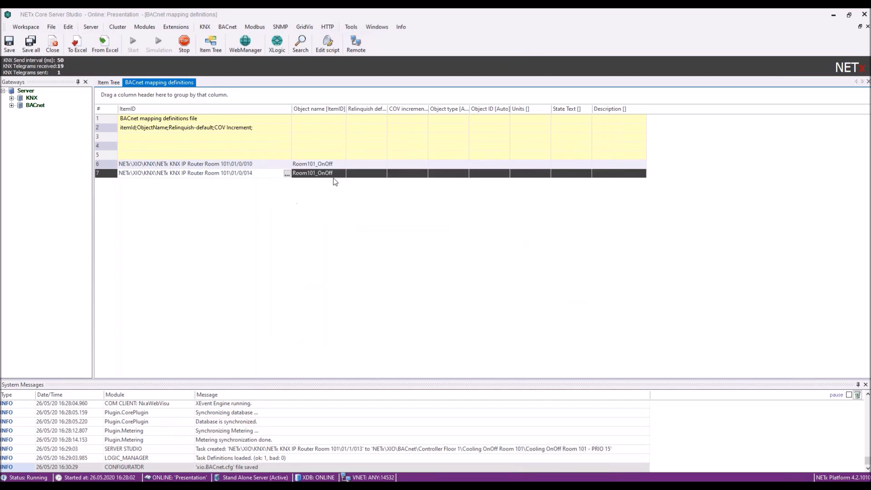
pyautogui.click(319, 173)
pyautogui.moveTo(320, 172); pyautogui.dragTo(338, 175)
pyautogui.write('Brightness')
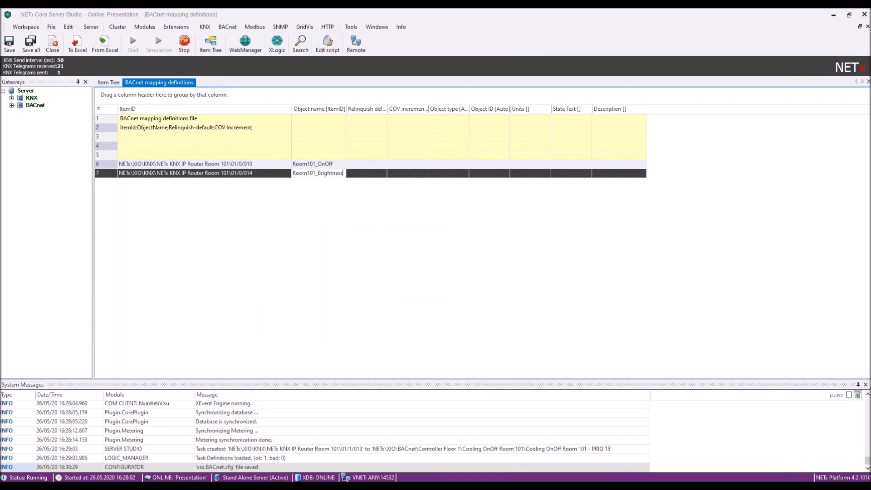
pyautogui.press('Return')
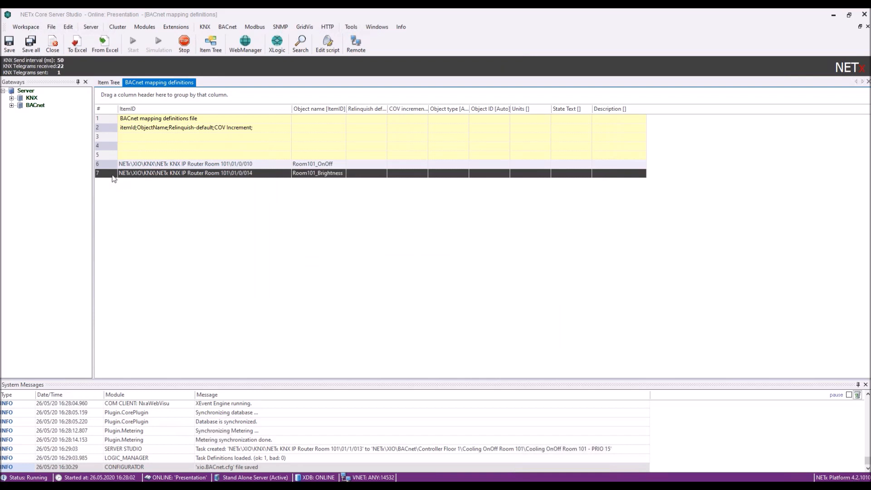
# Add a third row mapping 01/1/010 Room101 Temperature - Current to Room101_Temp, then save.
pyautogui.write('NETx\\XIO\\KNX\\NETx KNX IP Router Room 101\\01/0/014\tRoom101_Brightness')
pyautogui.click(251, 184)
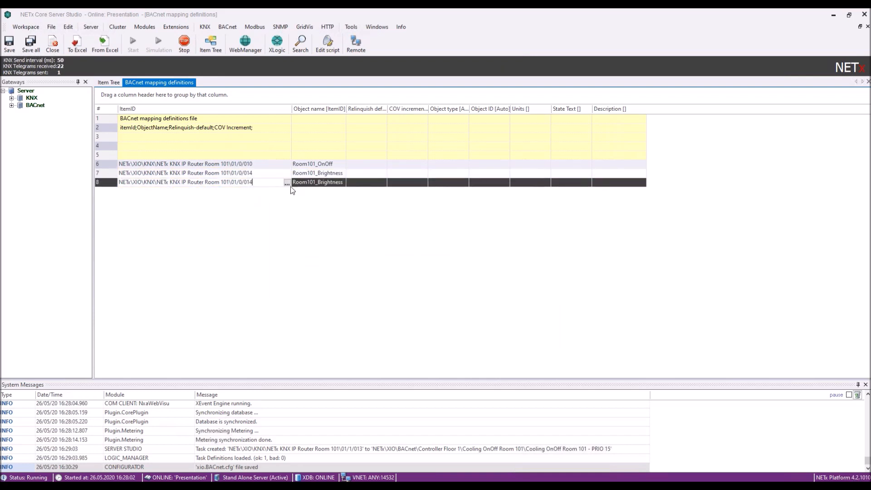
pyautogui.click(287, 183)
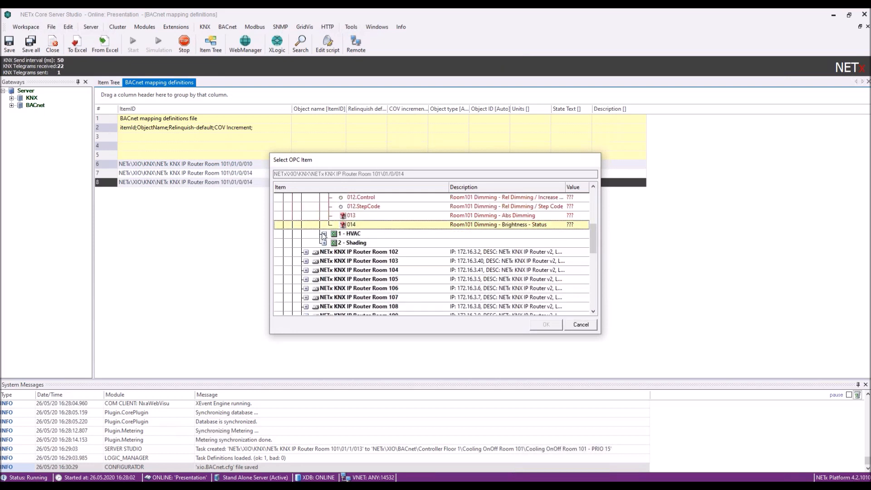
pyautogui.click(324, 234)
pyautogui.click(470, 248)
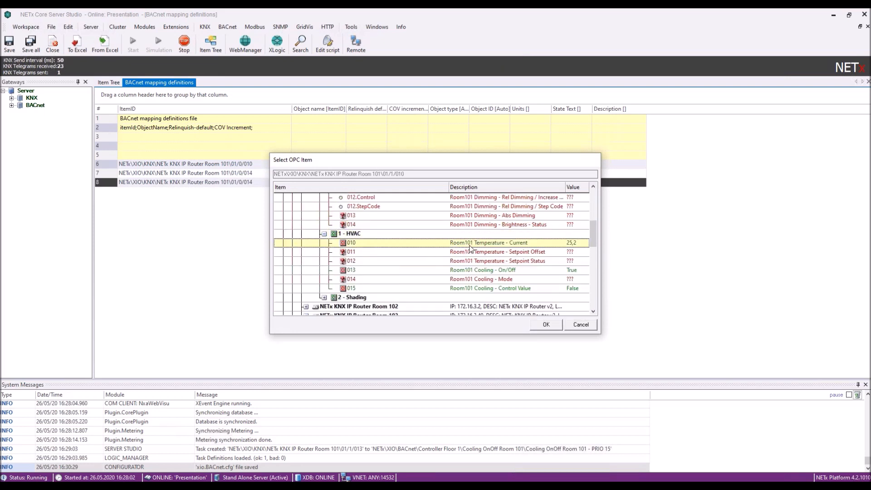
pyautogui.click(545, 325)
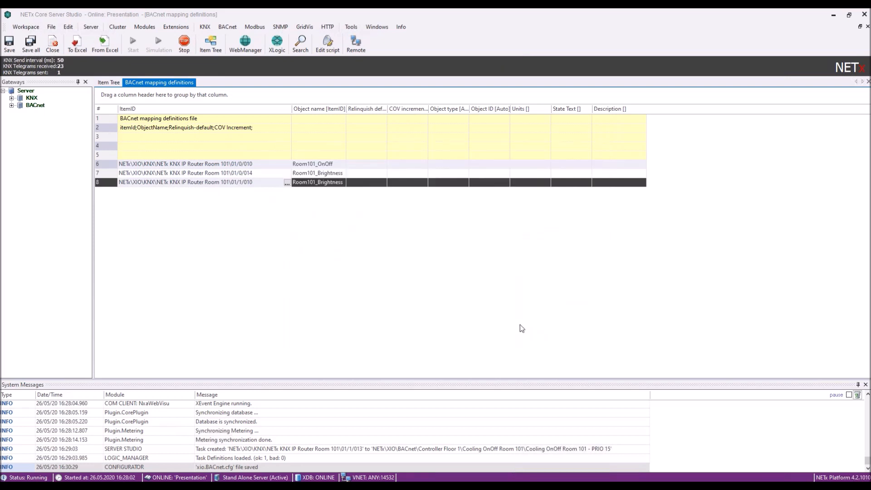
pyautogui.click(335, 183)
pyautogui.moveTo(318, 183); pyautogui.dragTo(345, 183)
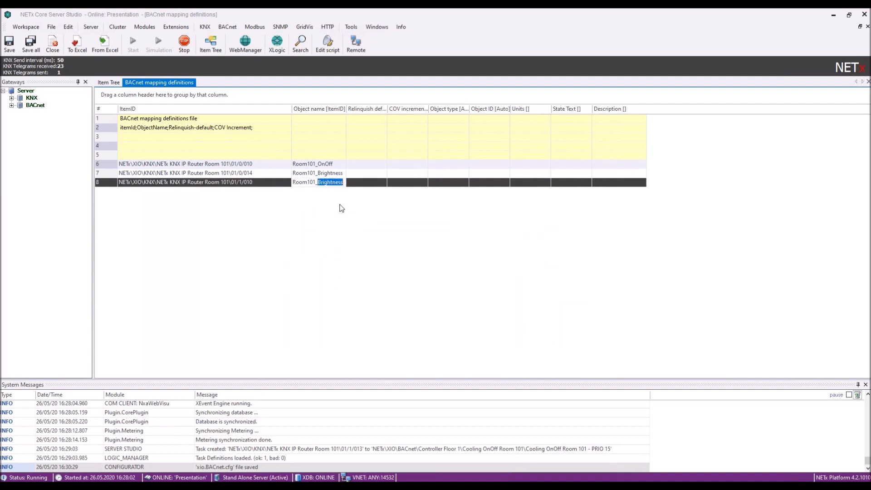
pyautogui.write('Temp')
pyautogui.press('Return')
pyautogui.click(9, 44)
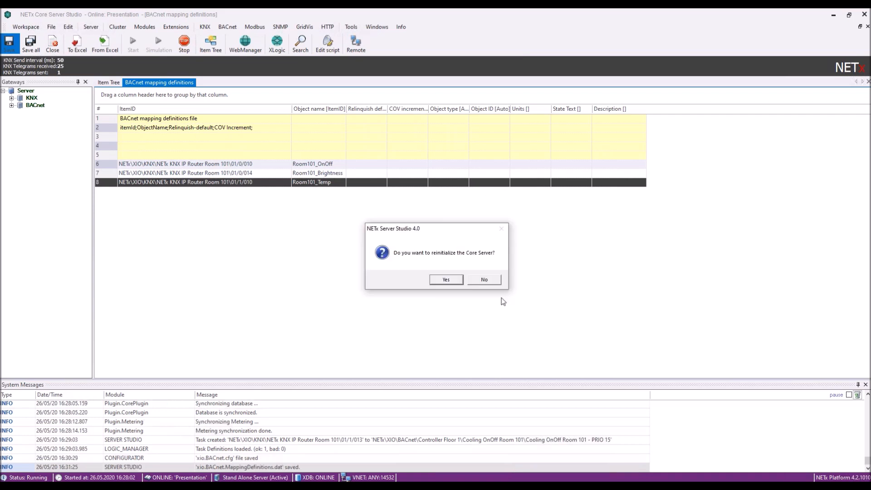
# Accept the OPC UA server configuration (TCP 48400, HTTP 48401) and reinitialize the Core Server.
pyautogui.click(485, 282)
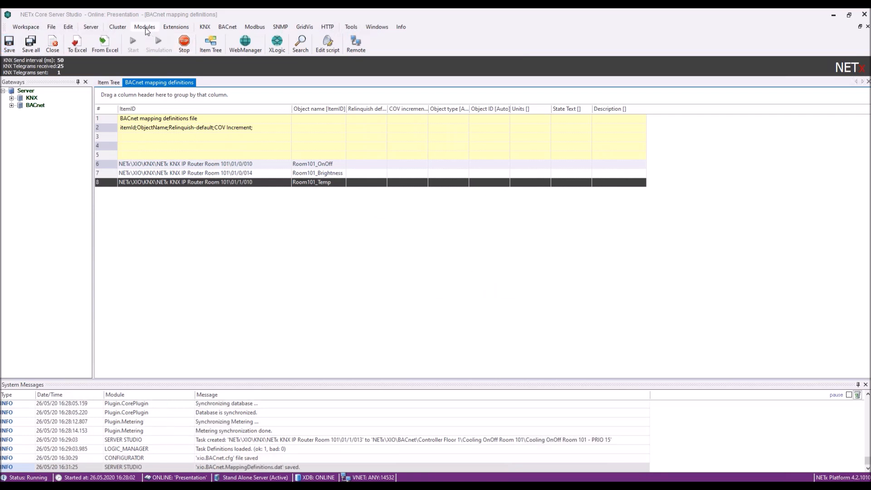
pyautogui.click(145, 28)
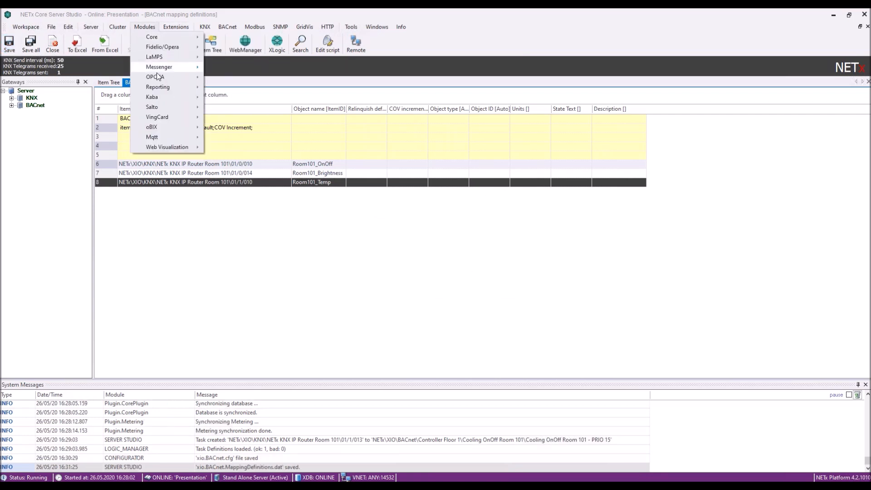
pyautogui.moveTo(158, 76)
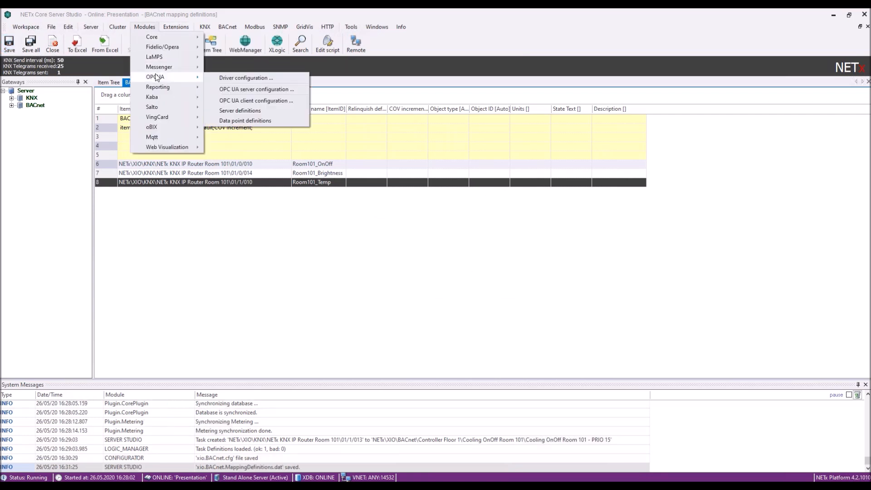
pyautogui.click(236, 88)
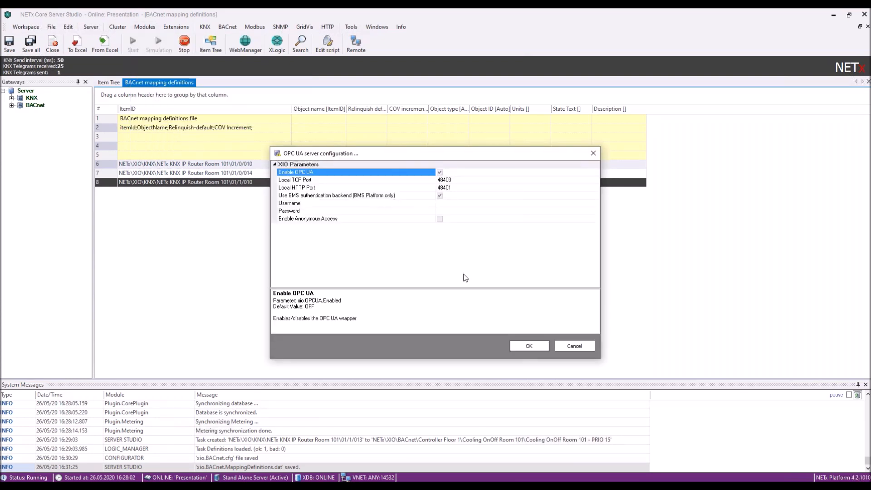
pyautogui.click(363, 195)
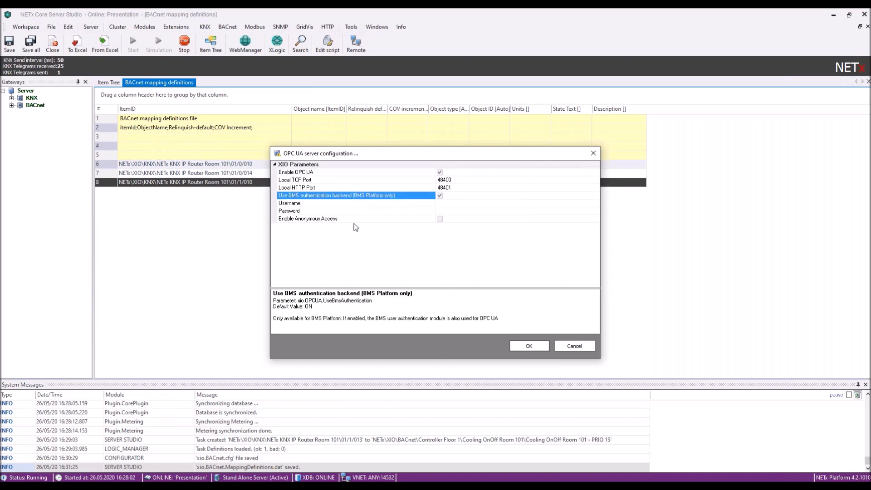
pyautogui.click(534, 347)
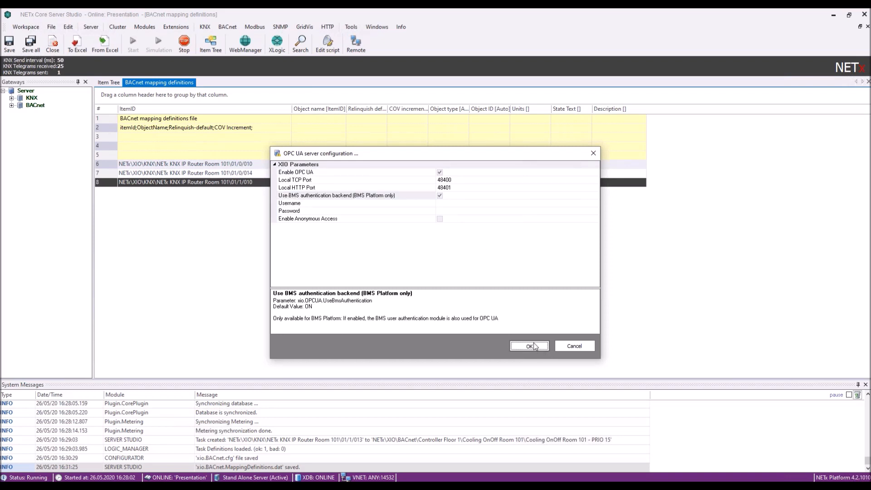
pyautogui.click(499, 285)
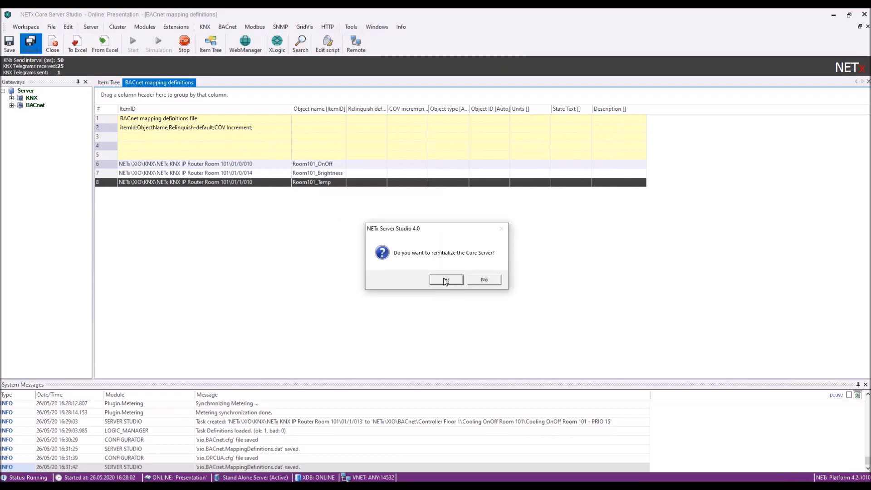
pyautogui.click(446, 280)
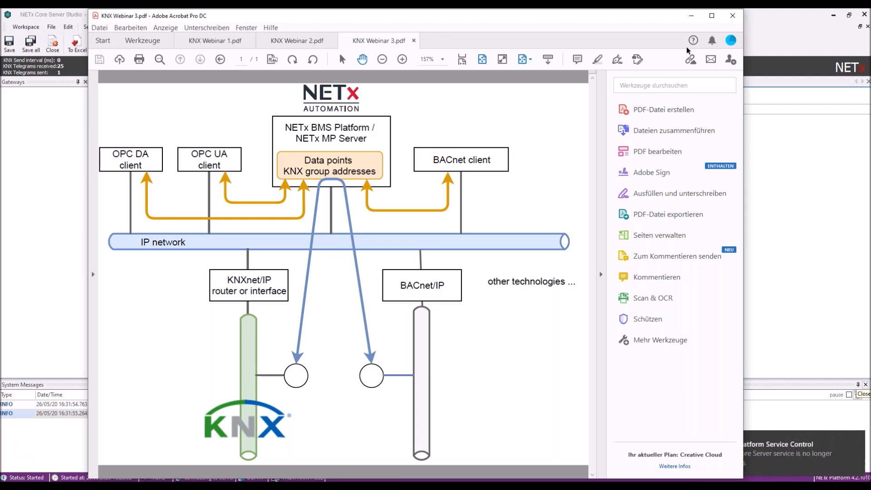
# Minimize the KNX Webinar 3.pdf diagram in Acrobat to reveal the studio.
pyautogui.click(692, 18)
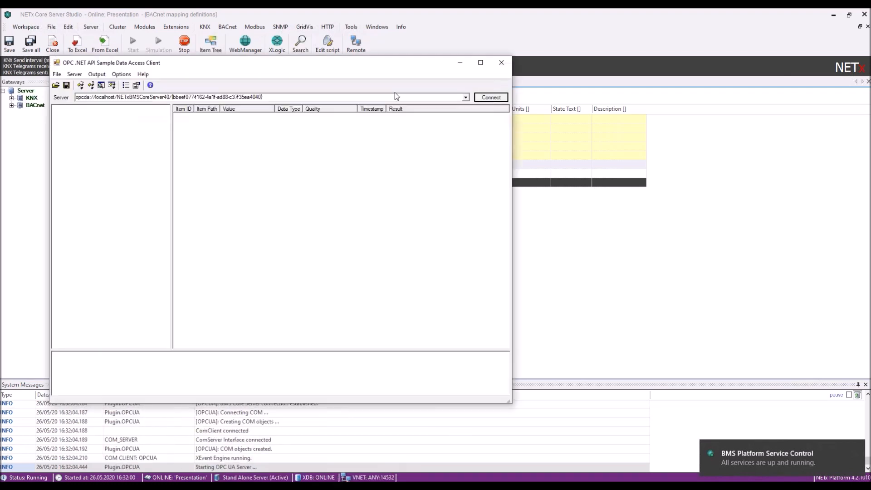
# Move the camera live view aside and bring the OPC client window to the front.
pyautogui.moveTo(346, 65); pyautogui.dragTo(327, 61)
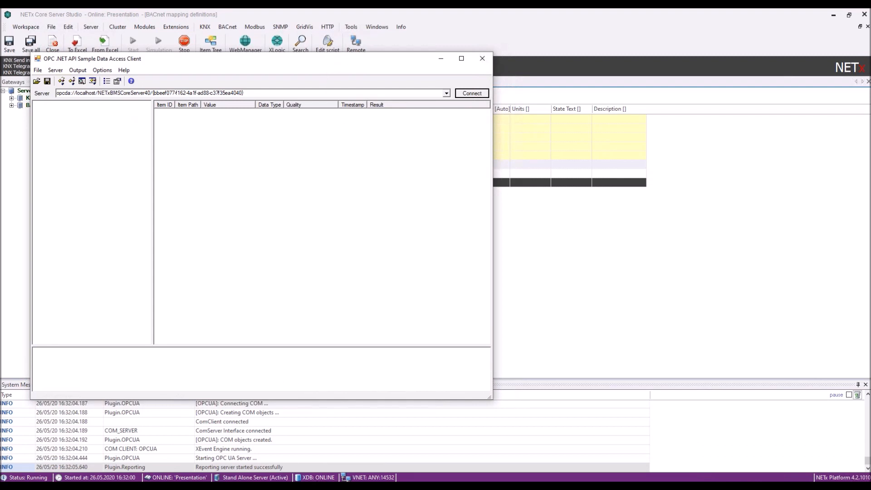
pyautogui.moveTo(259, 453)
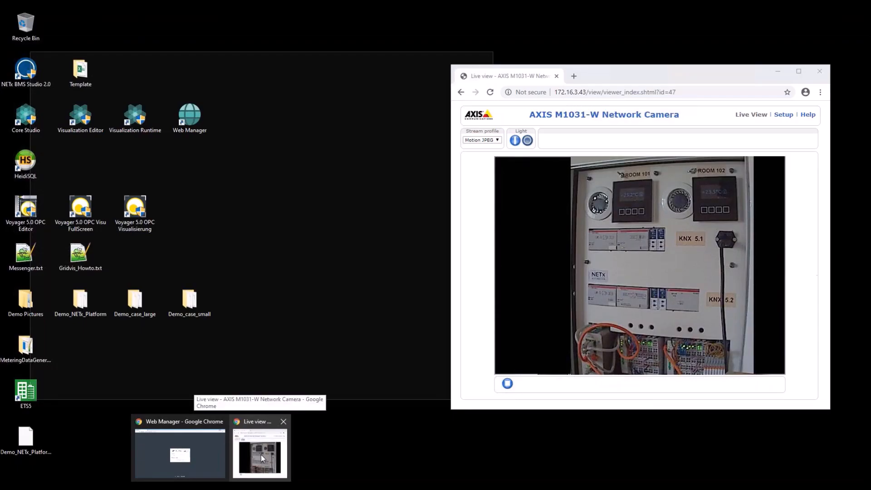
pyautogui.click(268, 453)
pyautogui.moveTo(679, 70); pyautogui.dragTo(718, 48)
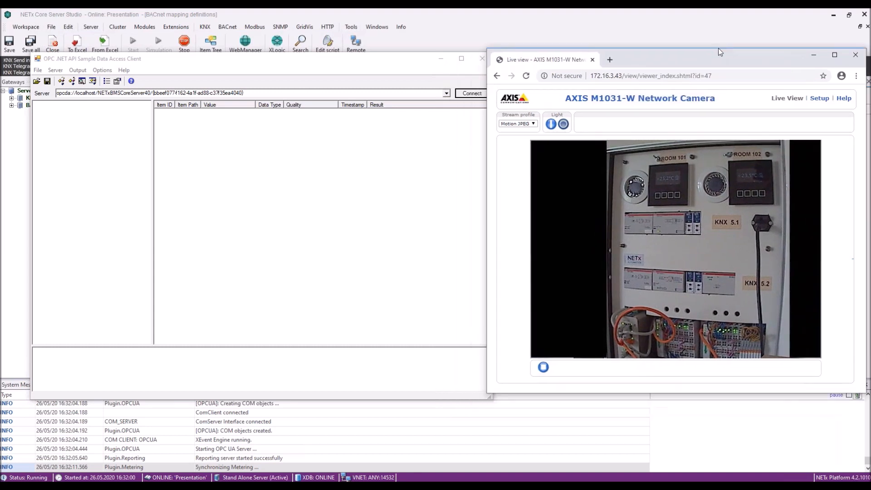
pyautogui.click(385, 59)
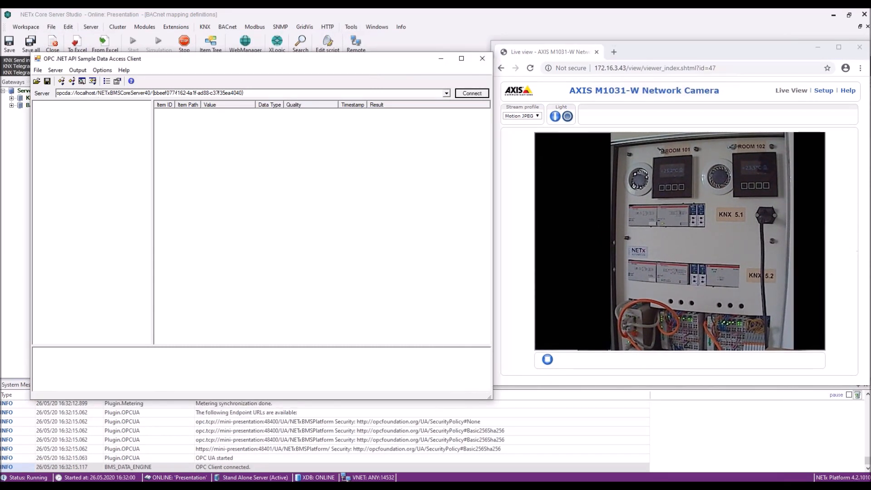
# Connect to opcda://localhost/NETxBMSCoreServer40 and select the NETxBMSCoreServer40 server node.
pyautogui.doubleClick(241, 92)
pyautogui.click(113, 126)
pyautogui.click(470, 94)
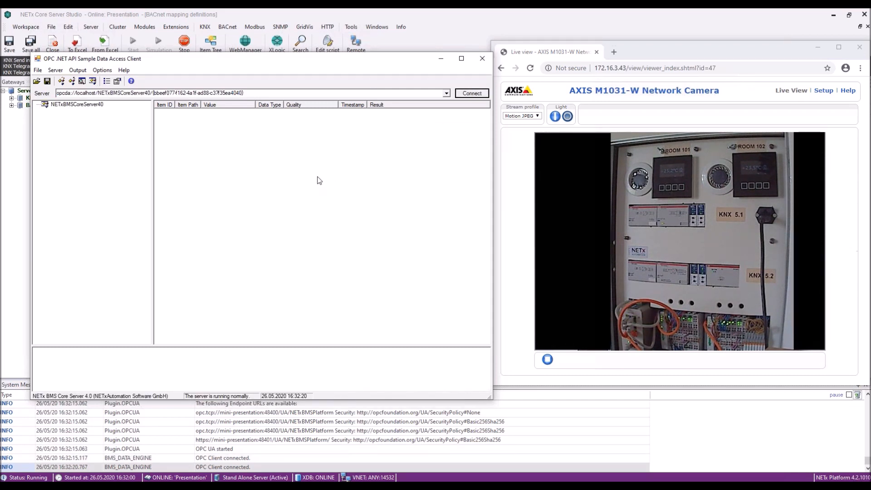
pyautogui.click(79, 107)
pyautogui.rightClick(79, 105)
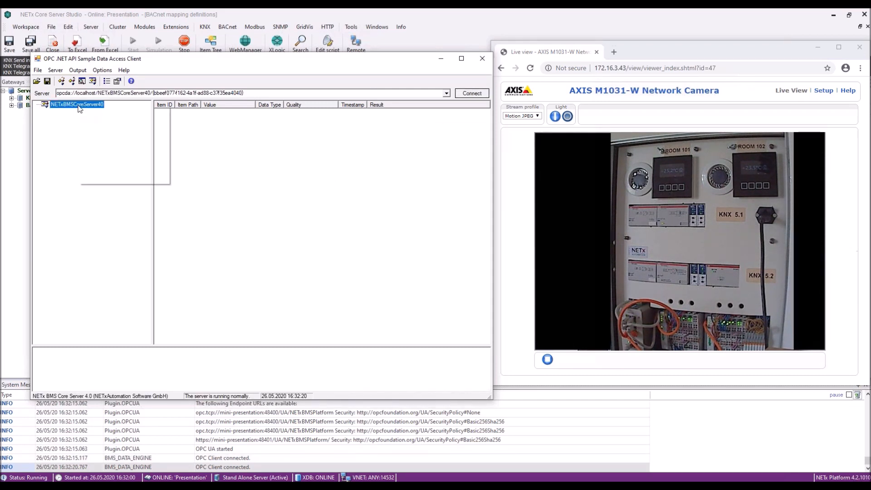
# Start a new subscription and browse to Room 101's Floor1 Lighting group.
pyautogui.click(129, 154)
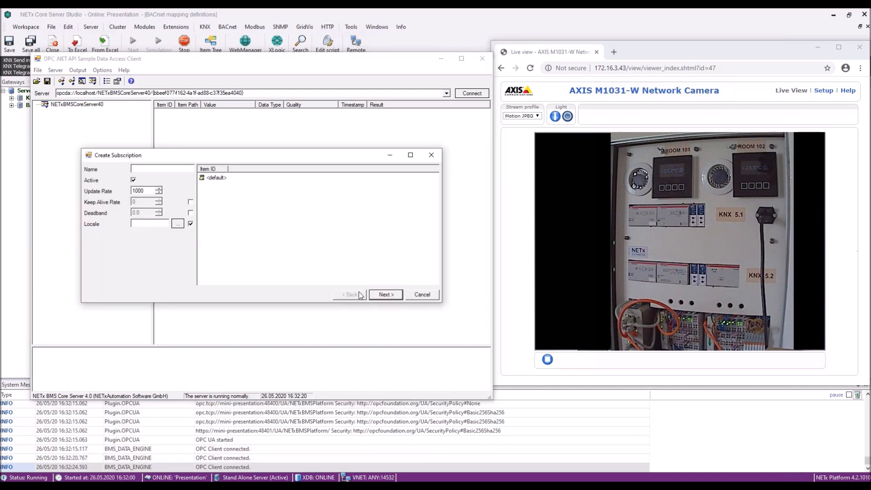
pyautogui.click(385, 296)
pyautogui.click(96, 176)
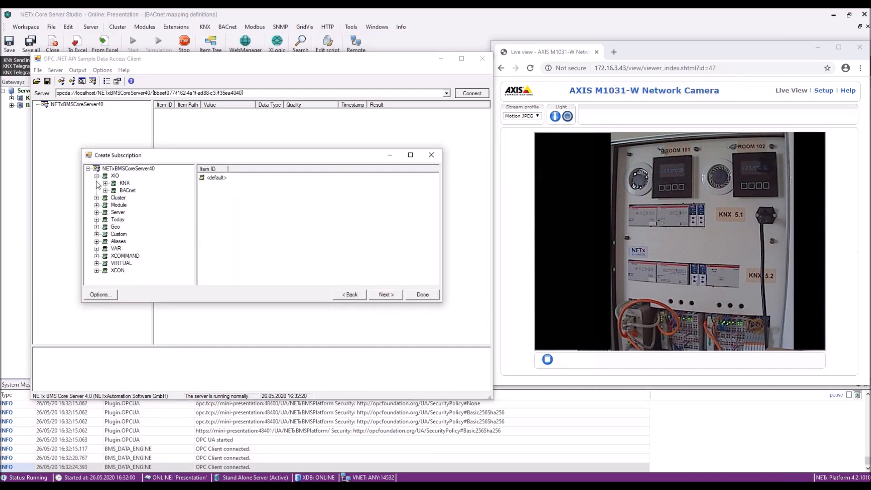
pyautogui.click(105, 183)
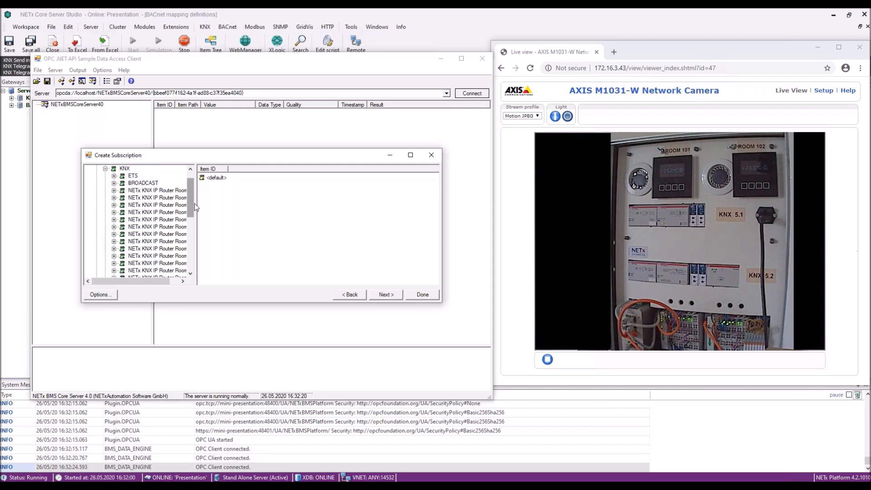
pyautogui.moveTo(220, 203); pyautogui.dragTo(220, 203)
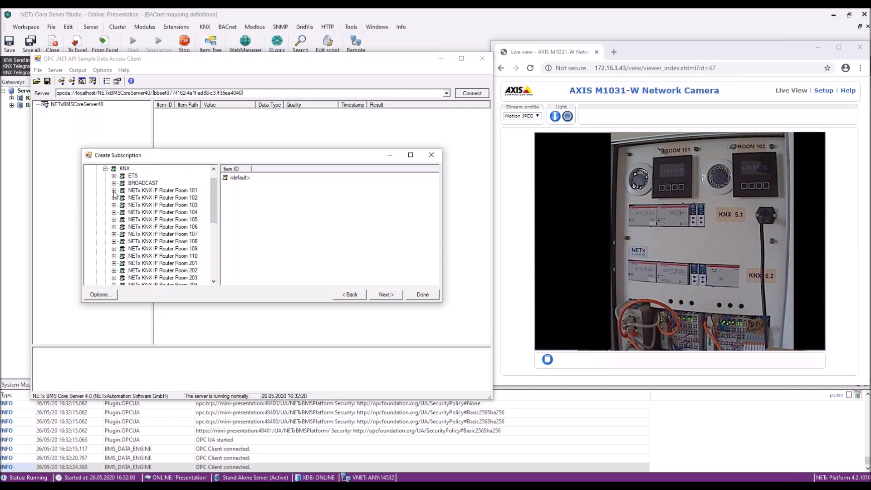
pyautogui.click(114, 191)
pyautogui.click(122, 205)
pyautogui.click(131, 213)
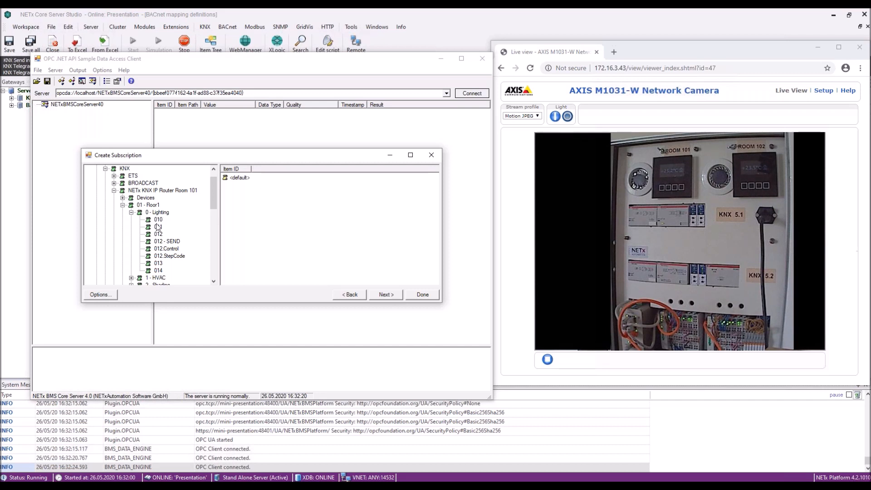
# Subscribe to items 01/0/010, 01/0/014 and 01/1/010, with temperature reading 25,2.
pyautogui.doubleClick(158, 221)
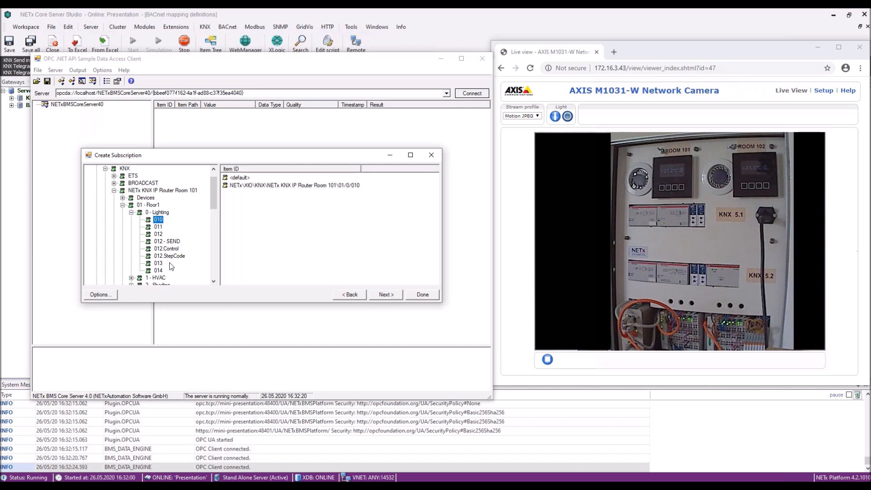
pyautogui.doubleClick(158, 271)
pyautogui.moveTo(213, 204); pyautogui.dragTo(214, 223)
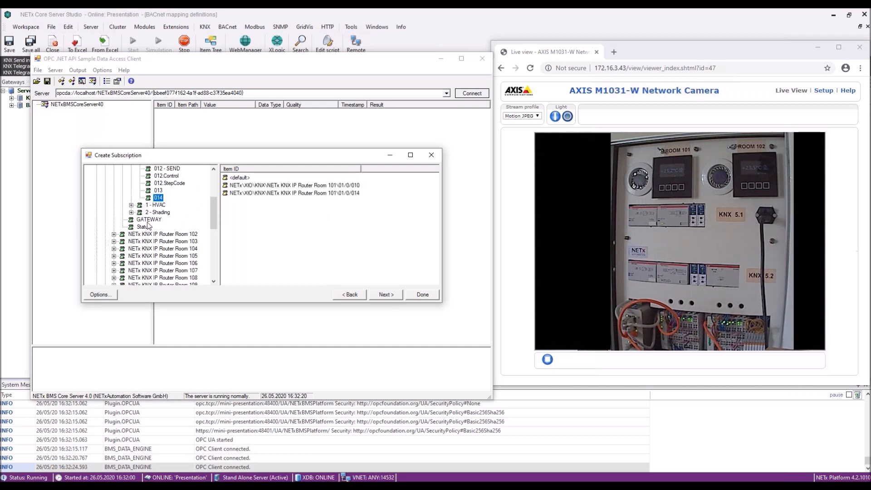
pyautogui.click(131, 205)
pyautogui.doubleClick(157, 212)
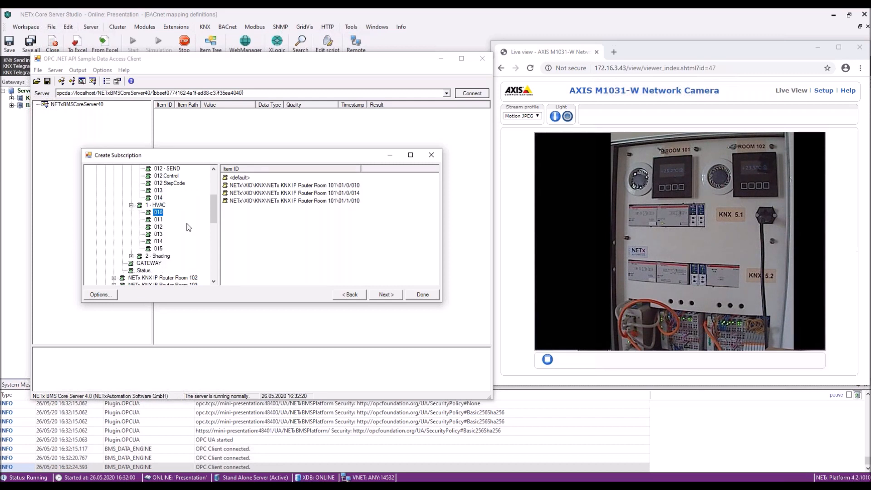
pyautogui.click(386, 295)
pyautogui.click(423, 295)
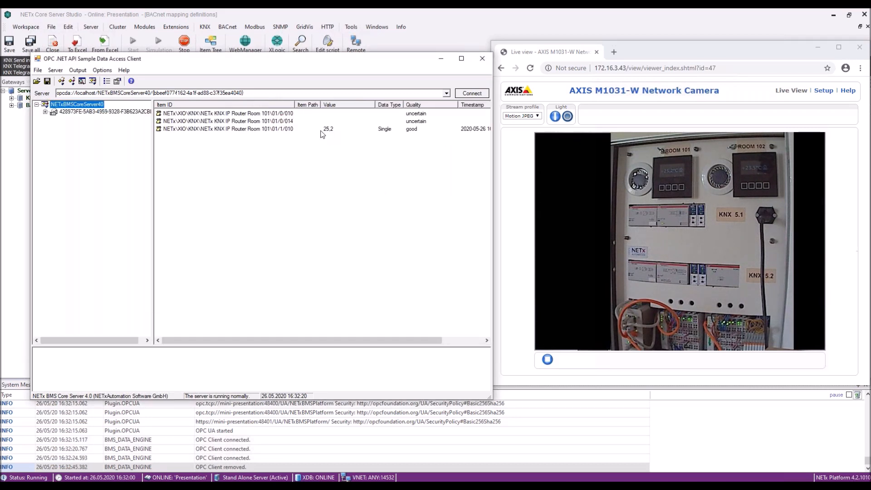
pyautogui.click(328, 132)
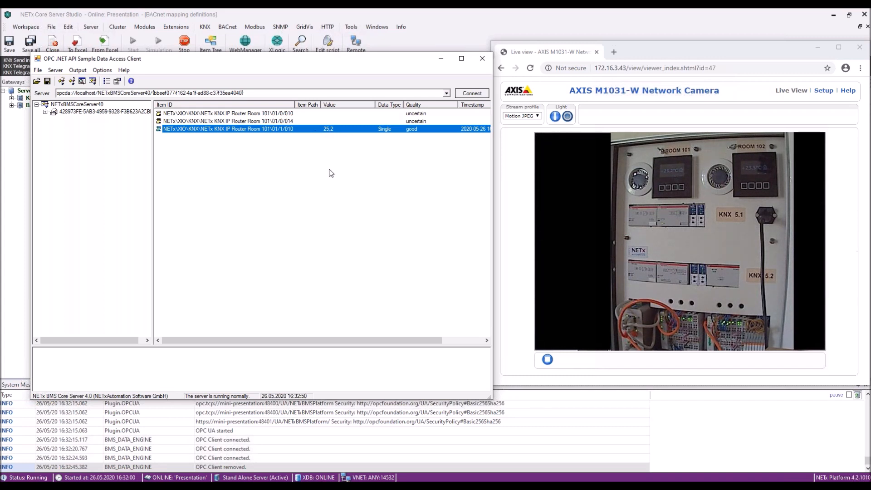
pyautogui.click(78, 105)
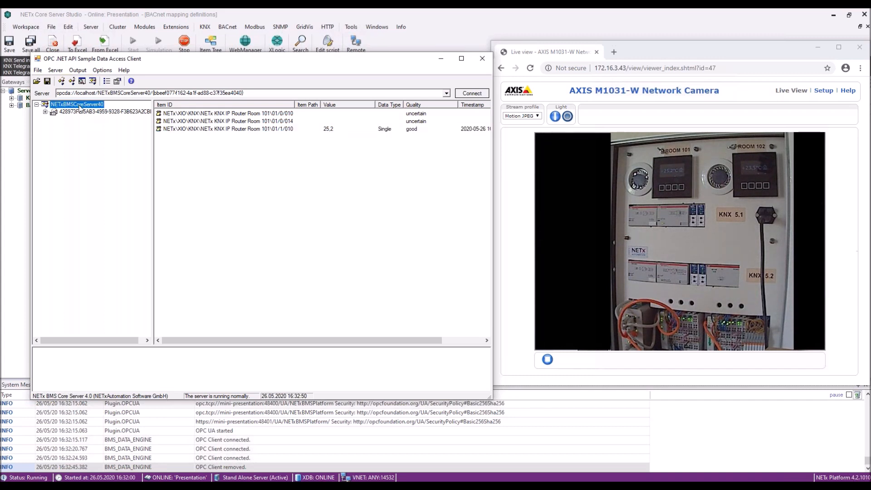
# Add Room 101 lighting item 01/0/010 to a new write request.
pyautogui.rightClick(82, 107)
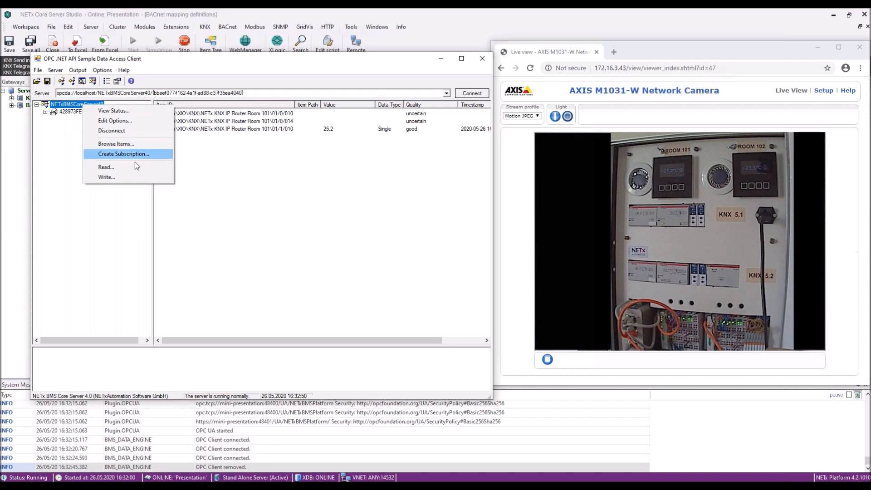
pyautogui.click(111, 178)
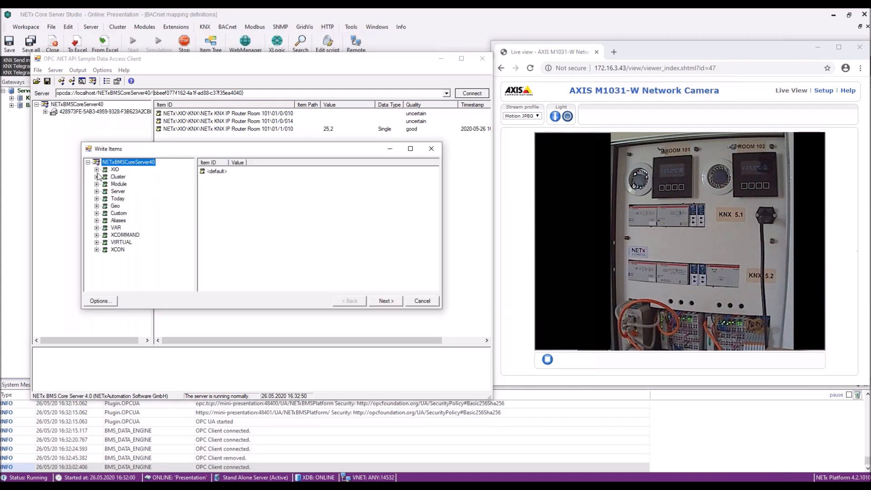
pyautogui.click(97, 169)
pyautogui.click(105, 177)
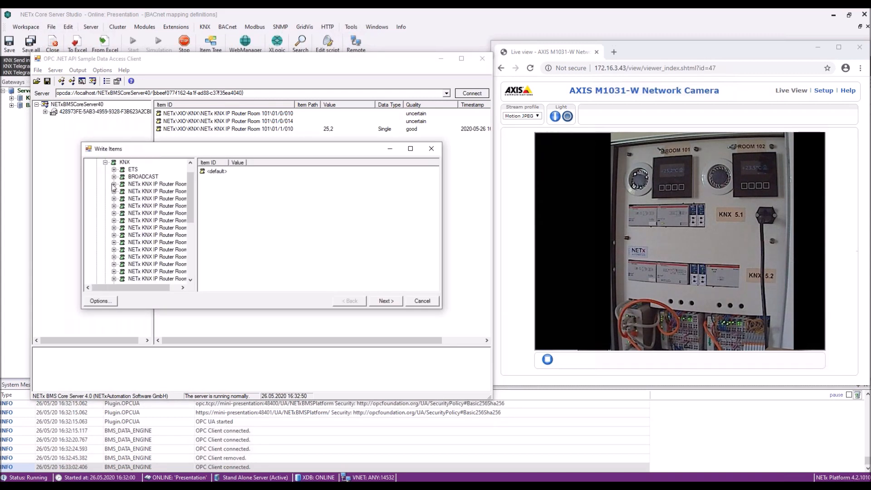
pyautogui.click(114, 184)
pyautogui.click(123, 199)
pyautogui.click(131, 207)
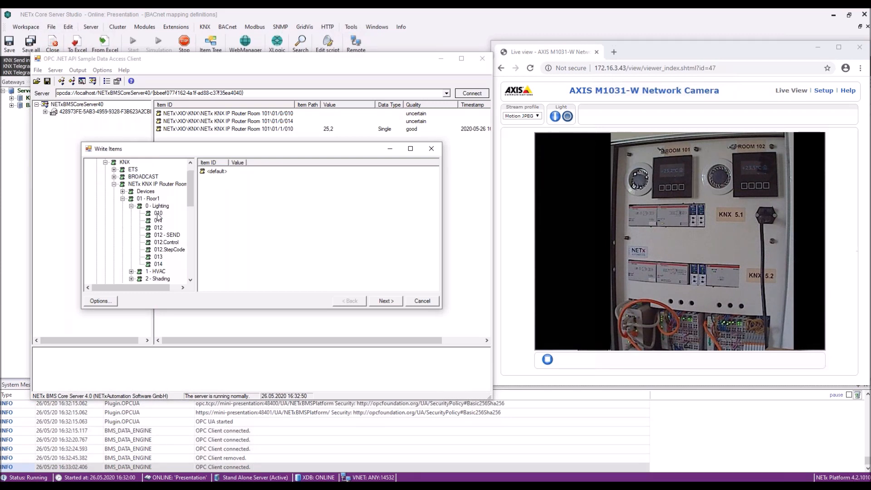
pyautogui.doubleClick(158, 214)
# Write True to item 01/0/010 to switch the light on, then minimize the client.
pyautogui.click(344, 180)
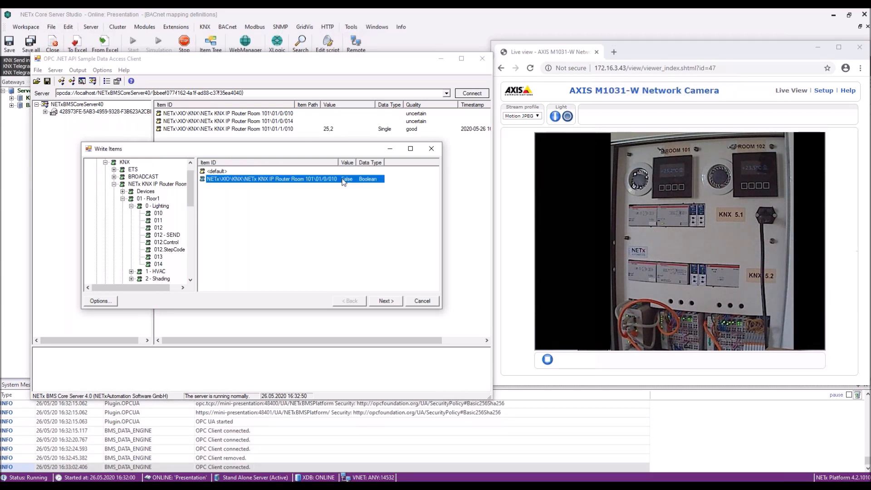
pyautogui.rightClick(342, 180)
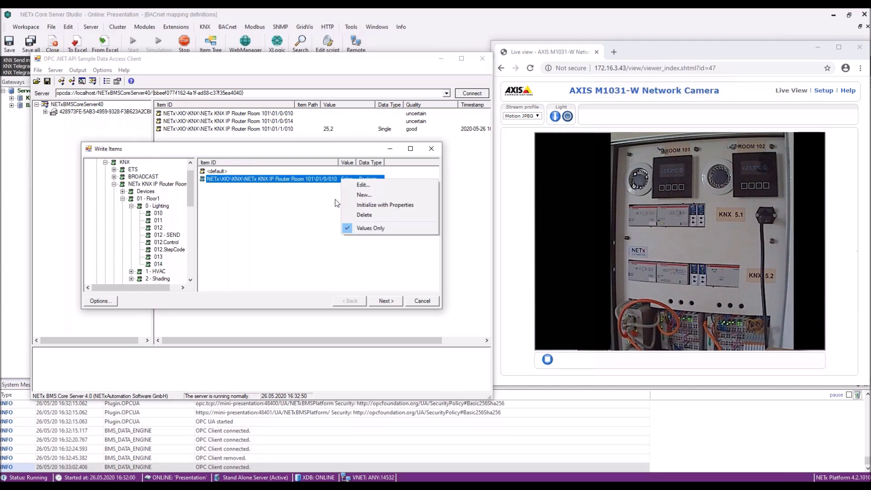
pyautogui.click(374, 186)
pyautogui.doubleClick(236, 217)
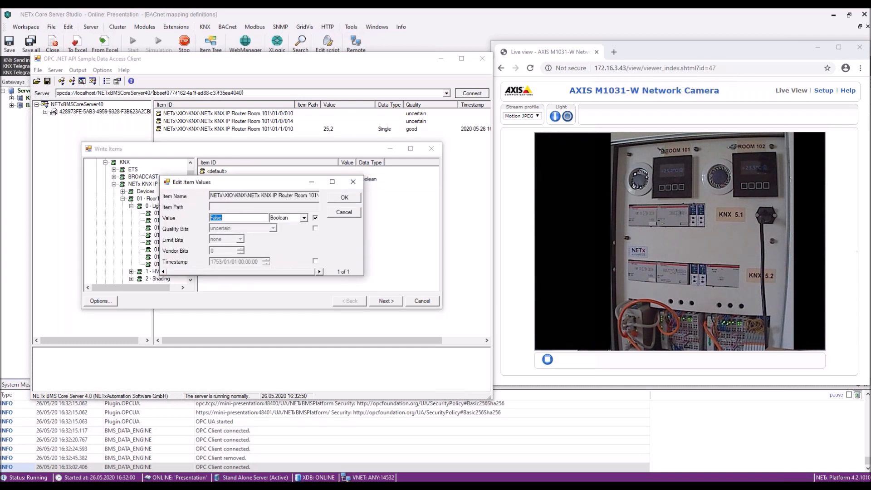
pyautogui.write('True')
pyautogui.click(353, 196)
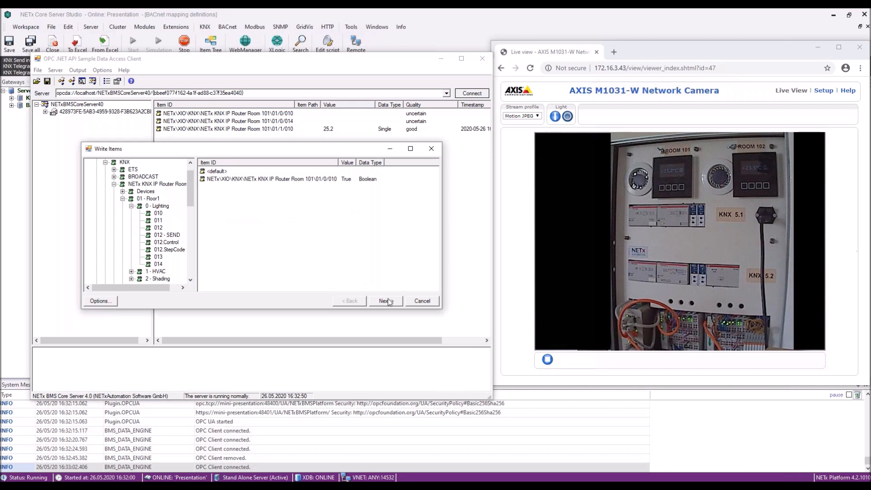
pyautogui.click(386, 301)
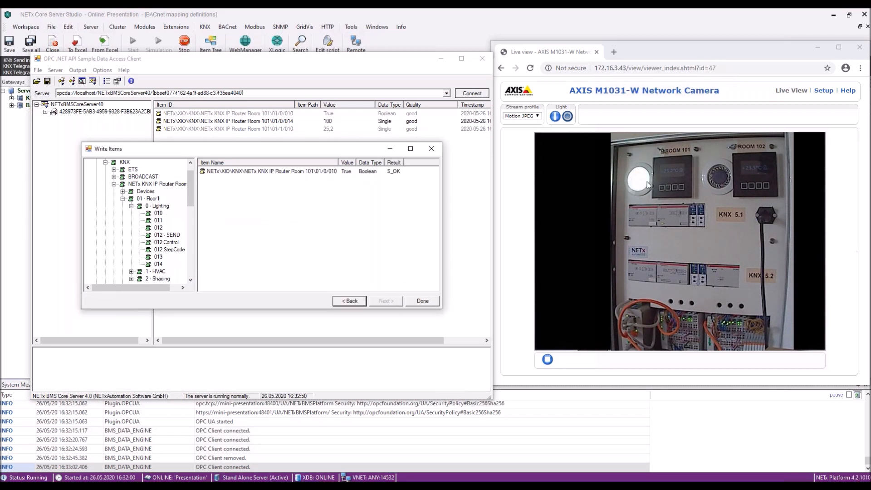
pyautogui.click(435, 151)
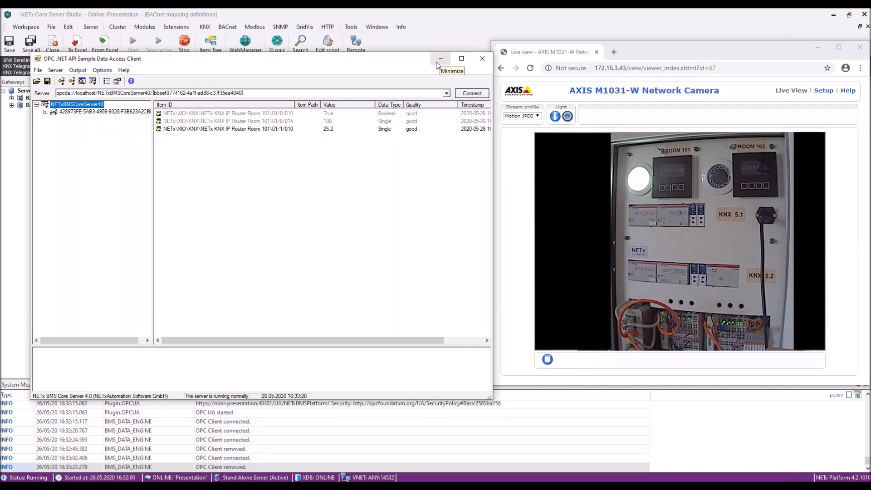
pyautogui.click(437, 62)
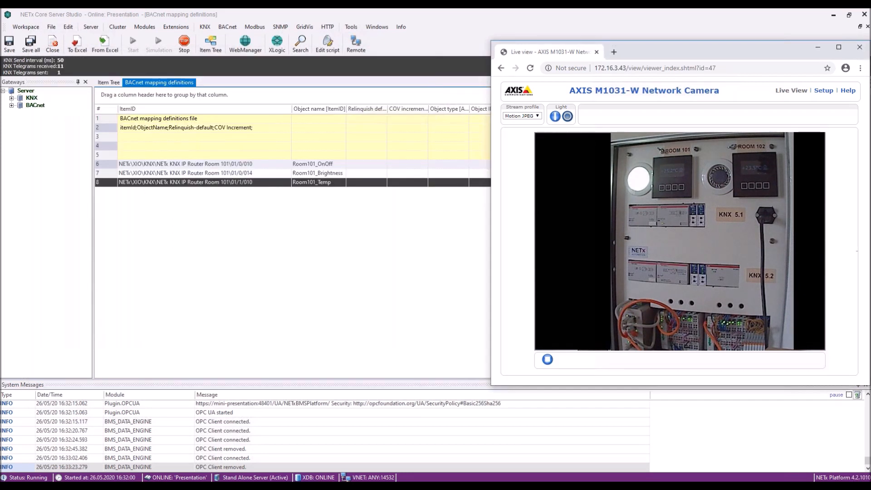
pyautogui.moveTo(870, 32); pyautogui.dragTo(411, 28)
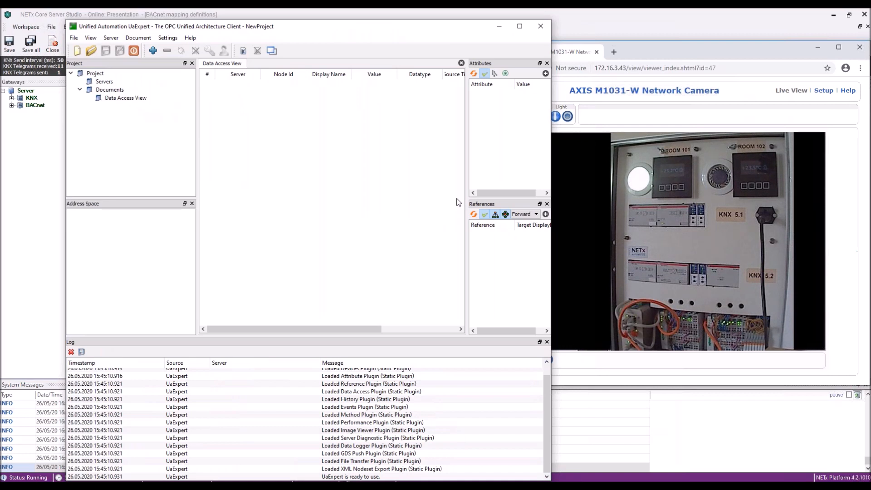
# Add custom discovery URL opc.tcp://mini-presentation:48400/UA/NETxBMSPlatform in the Add Server dialog.
pyautogui.click(153, 51)
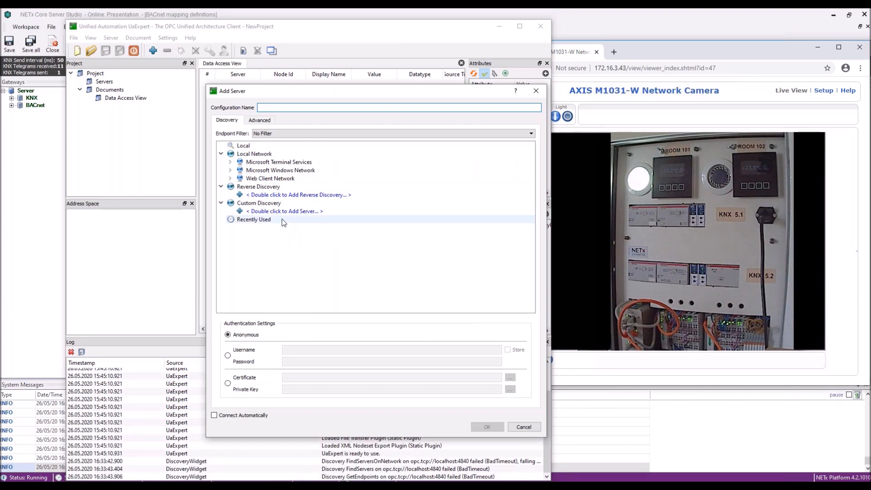
pyautogui.doubleClick(295, 195)
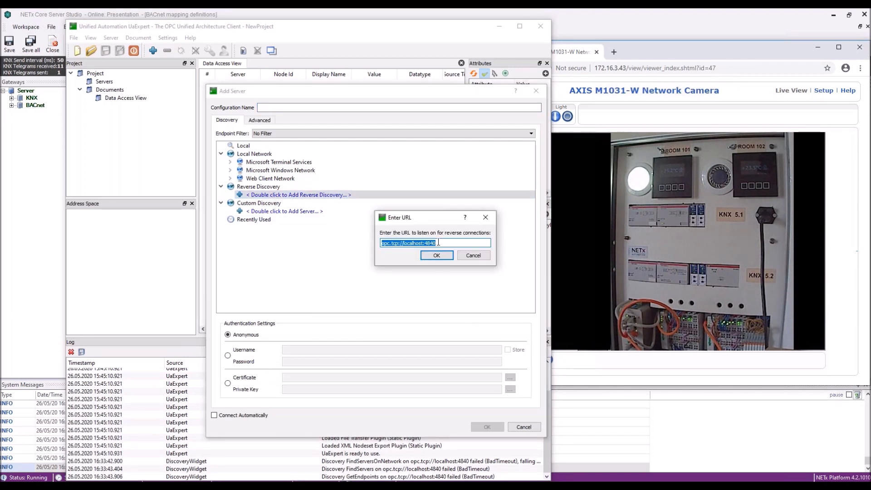
pyautogui.click(438, 243)
pyautogui.click(473, 255)
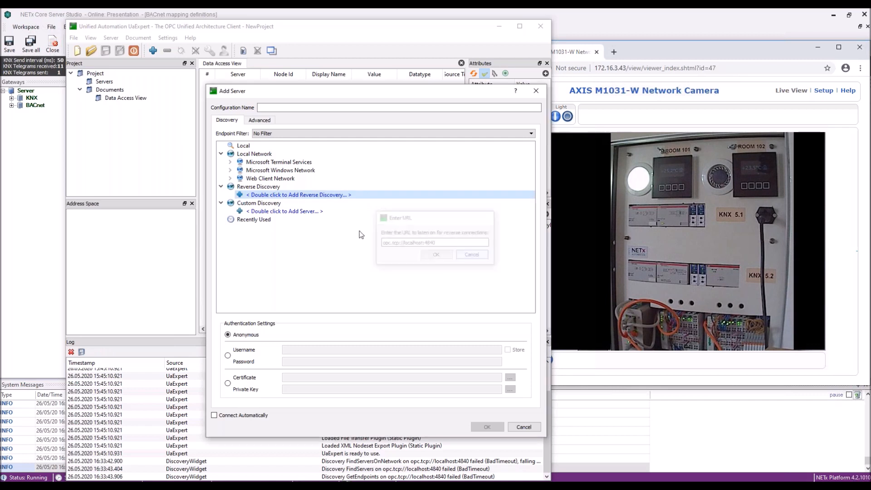
pyautogui.doubleClick(280, 211)
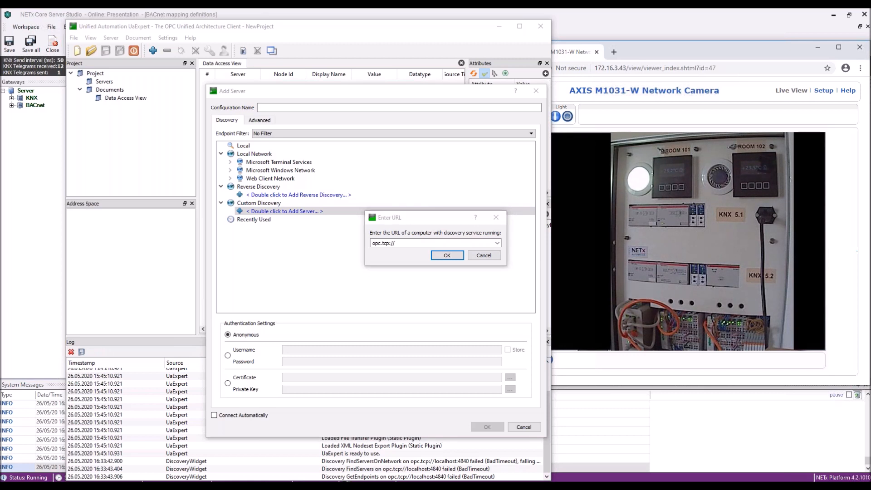
pyautogui.click(445, 243)
pyautogui.write('mini-presentation:48400/UA/NETxBMSPlatform')
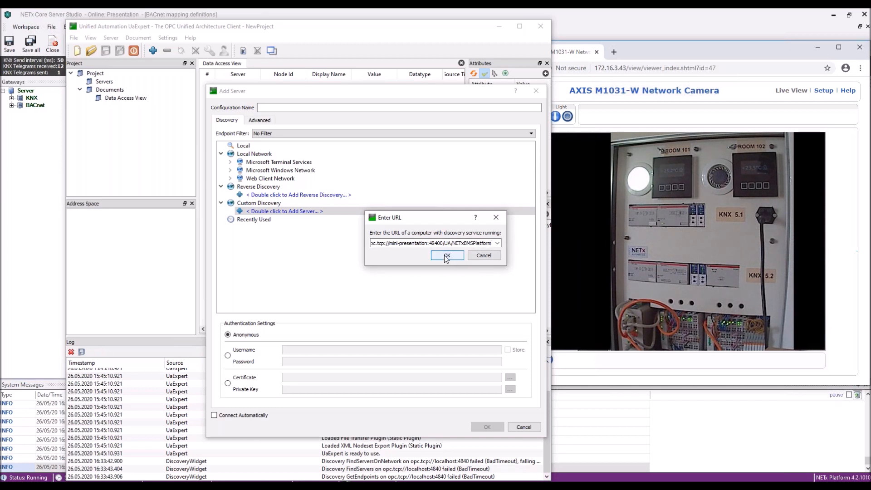
pyautogui.click(445, 256)
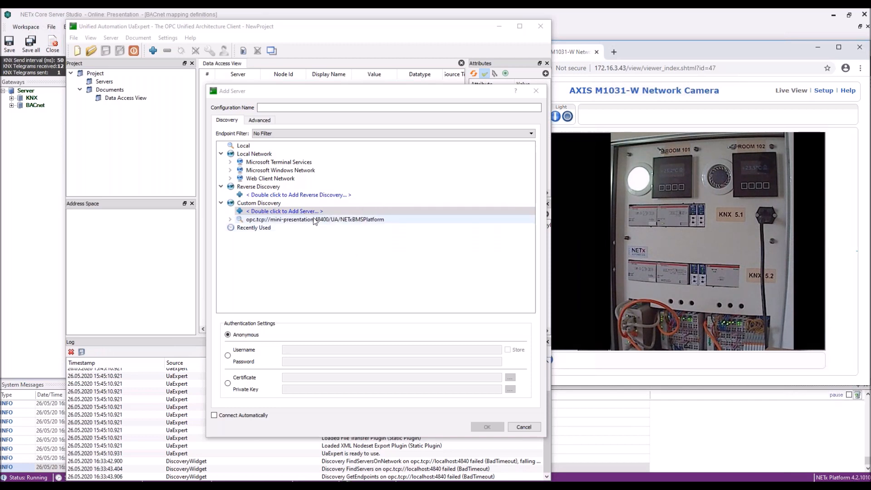
# Add the server via its Basic256Sha256 Sign & Encrypt (uatcp) endpoint and connect to it.
pyautogui.click(231, 220)
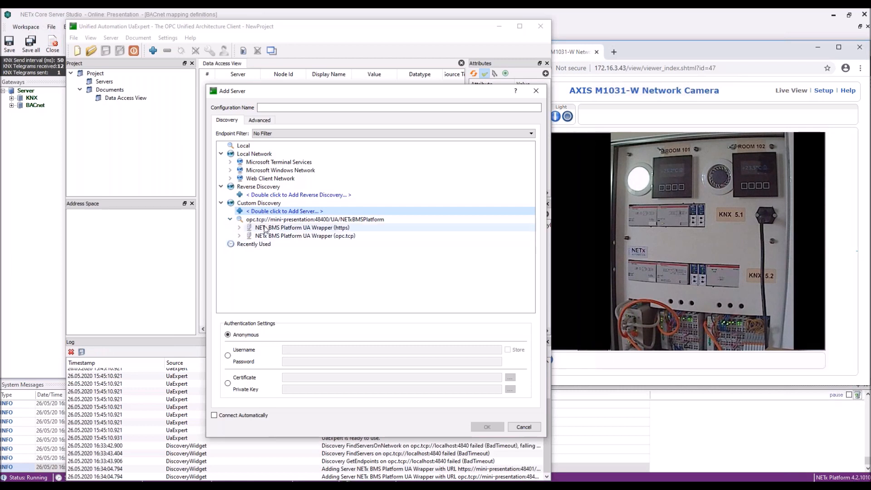
pyautogui.click(240, 236)
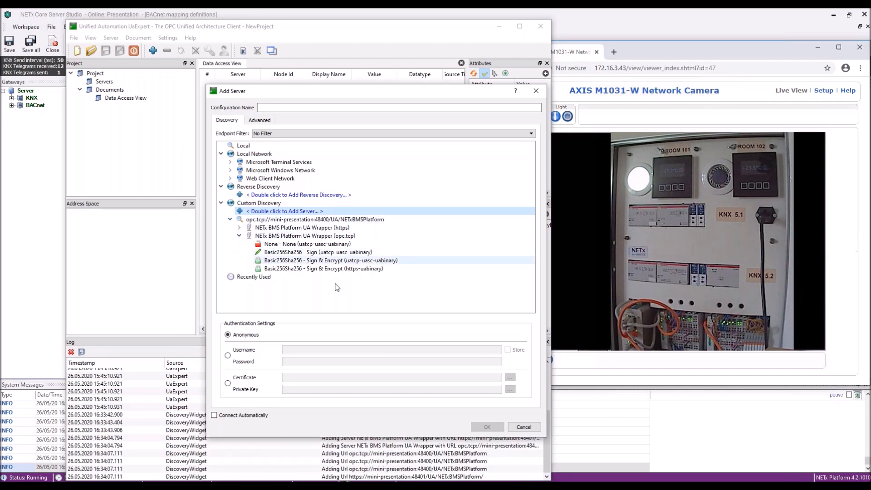
pyautogui.click(329, 263)
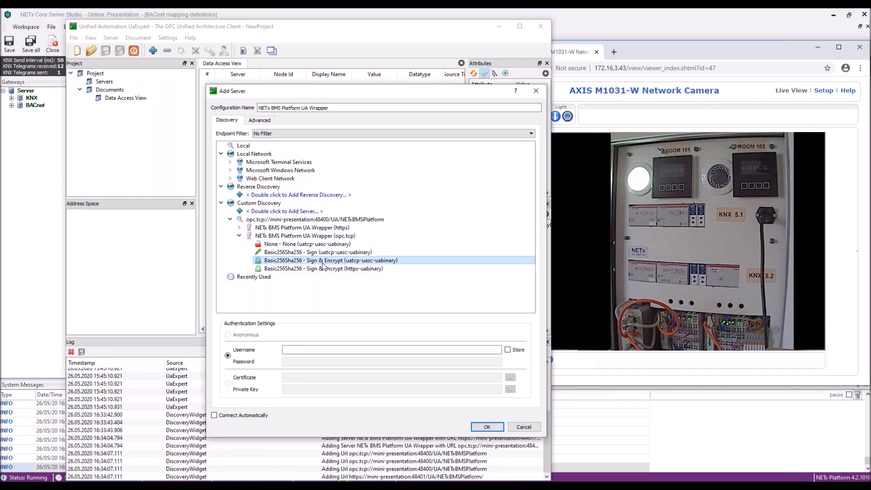
pyautogui.click(485, 427)
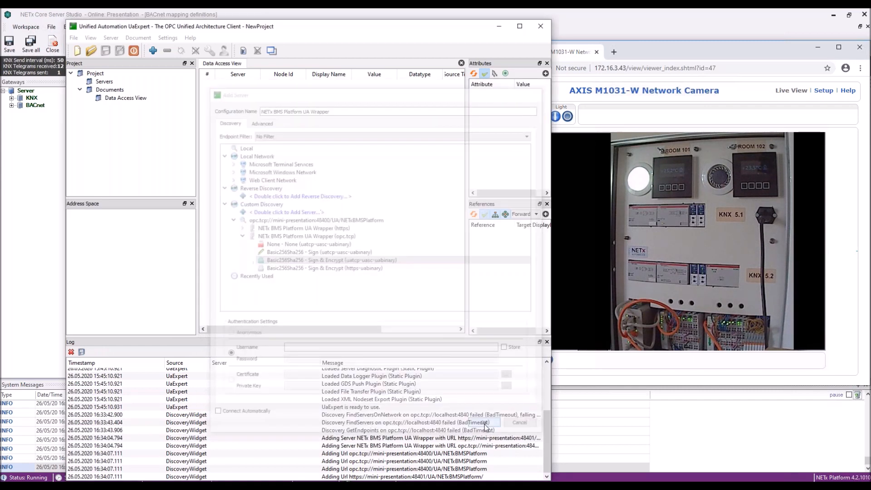
pyautogui.rightClick(130, 90)
pyautogui.click(154, 105)
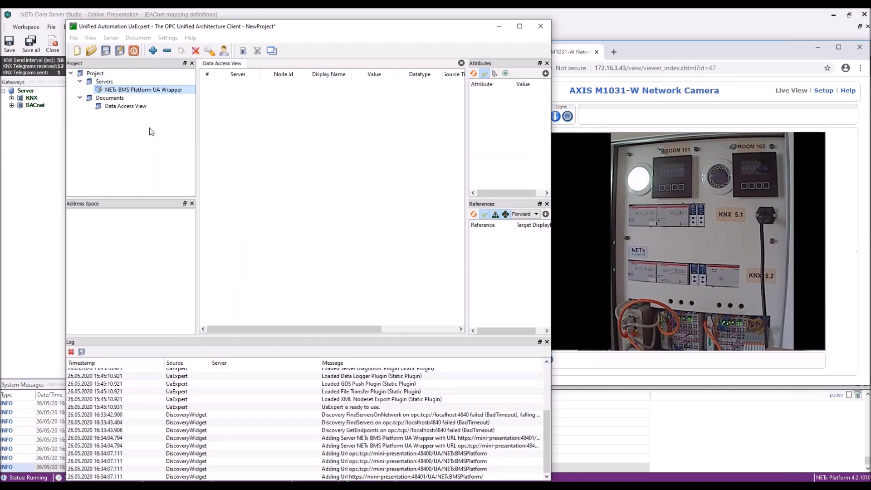
# Connect to the NETx BMS Platform UA Wrapper with the admin user name and its password.
pyautogui.click(477, 239)
pyautogui.write('admin')
pyautogui.press('Tab')
pyautogui.write('*********')
pyautogui.press('Return')
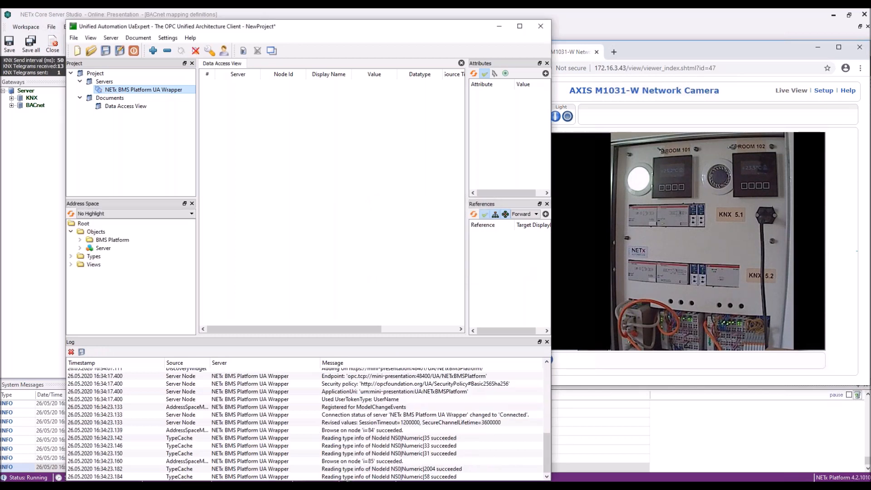
# Expand BMS Platform > XIO > KNX down to Room 101's Floor1 Lighting datapoints 010–014.
pyautogui.click(80, 240)
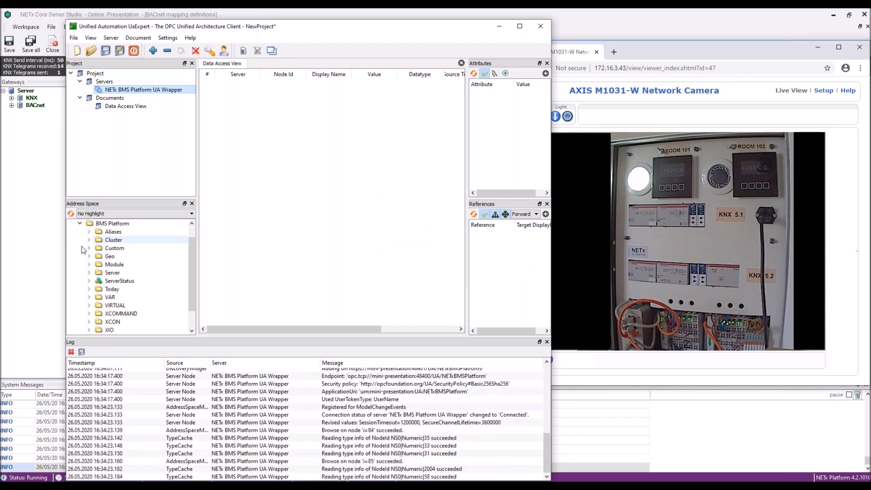
pyautogui.scroll(-1, 91, 281)
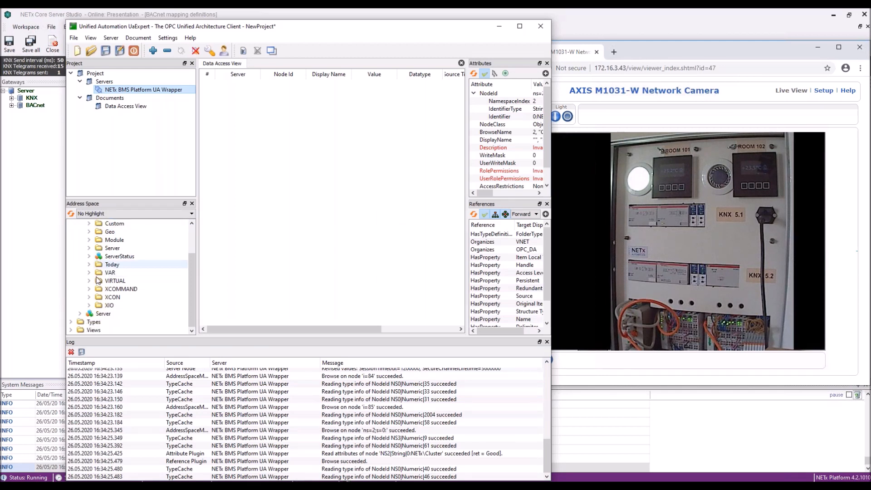
pyautogui.click(90, 306)
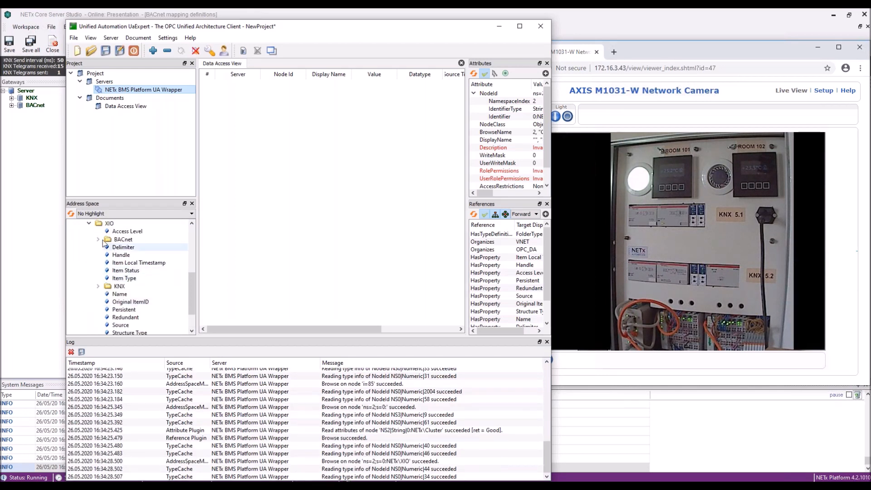
pyautogui.click(99, 287)
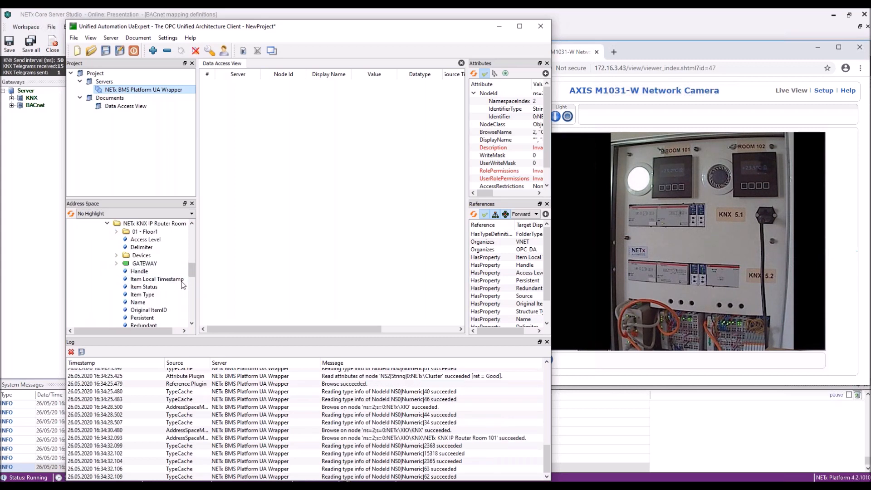
pyautogui.scroll(-1, 153, 277)
pyautogui.scroll(-3, 152, 277)
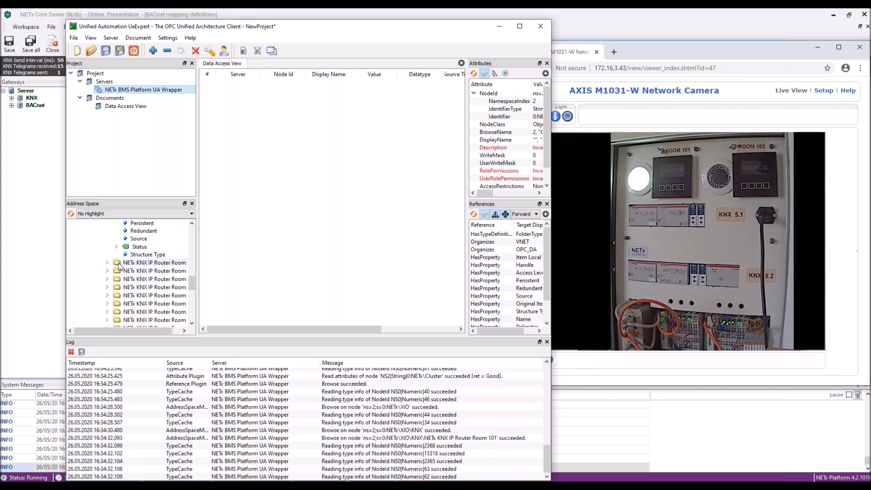
pyautogui.moveTo(198, 259); pyautogui.dragTo(247, 259)
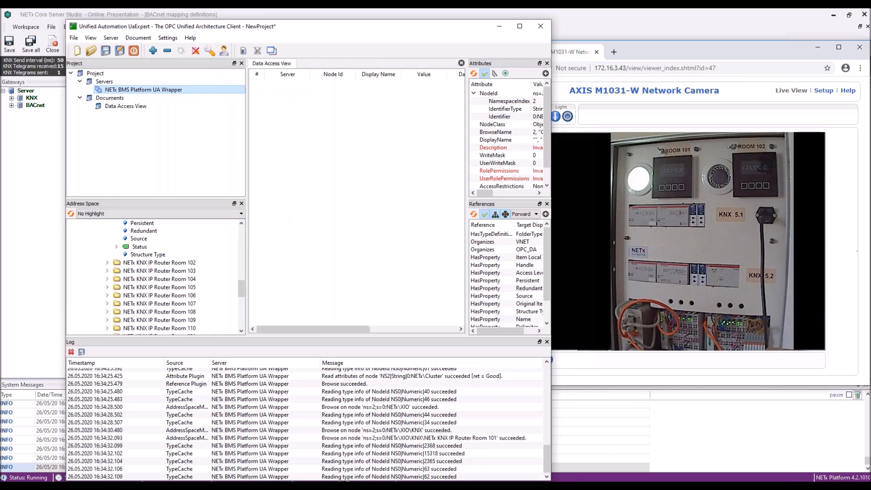
pyautogui.scroll(4, 136, 268)
pyautogui.scroll(3, 119, 240)
# Monitor Room 101's Lighting items 010 and 014 and HVAC item 010 in the Data Access View.
pyautogui.click(117, 278)
pyautogui.click(126, 232)
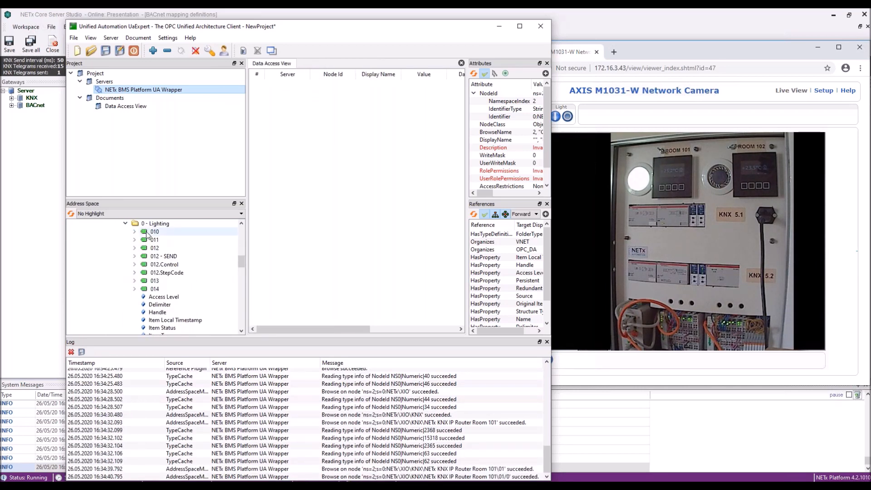
pyautogui.moveTo(145, 230); pyautogui.dragTo(375, 134)
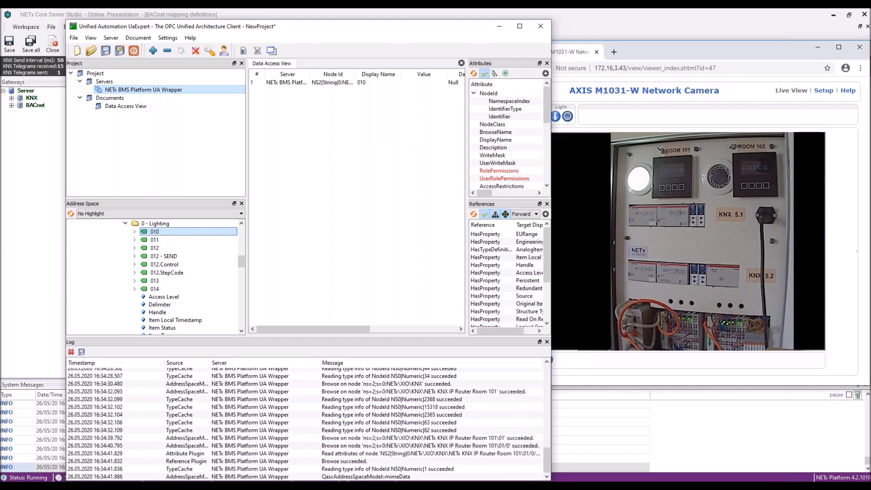
pyautogui.click(154, 289)
pyautogui.moveTo(155, 289); pyautogui.dragTo(301, 170)
pyautogui.scroll(-1, 242, 270)
pyautogui.scroll(-4, 243, 270)
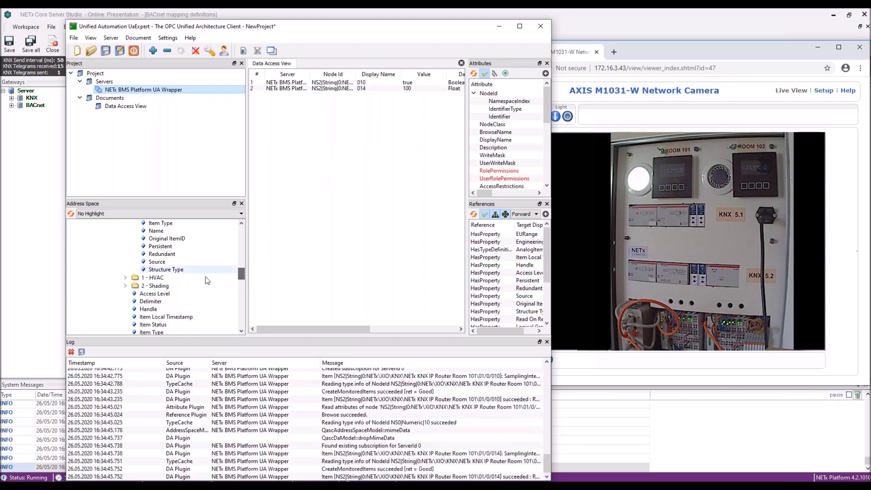
pyautogui.click(125, 277)
pyautogui.click(154, 231)
pyautogui.moveTo(154, 231); pyautogui.dragTo(327, 163)
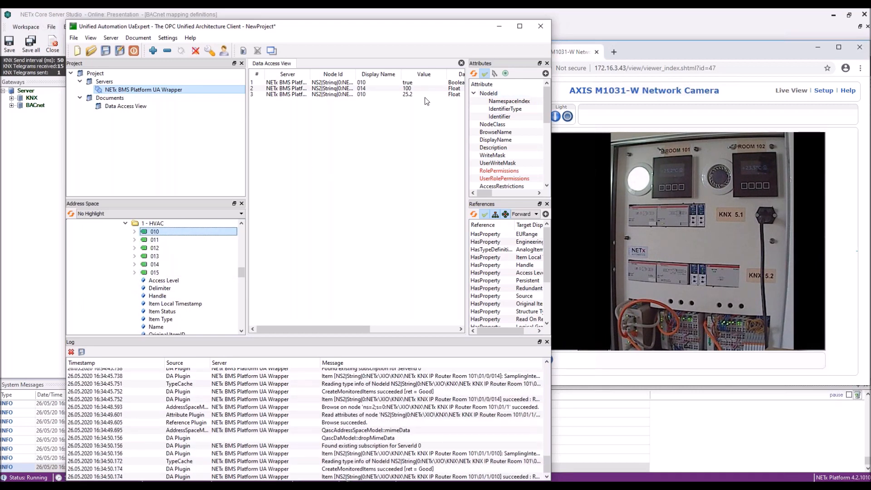
# Toggle Room 101's light off, on and off again through item 010, then minimize UaExpert.
pyautogui.doubleClick(412, 83)
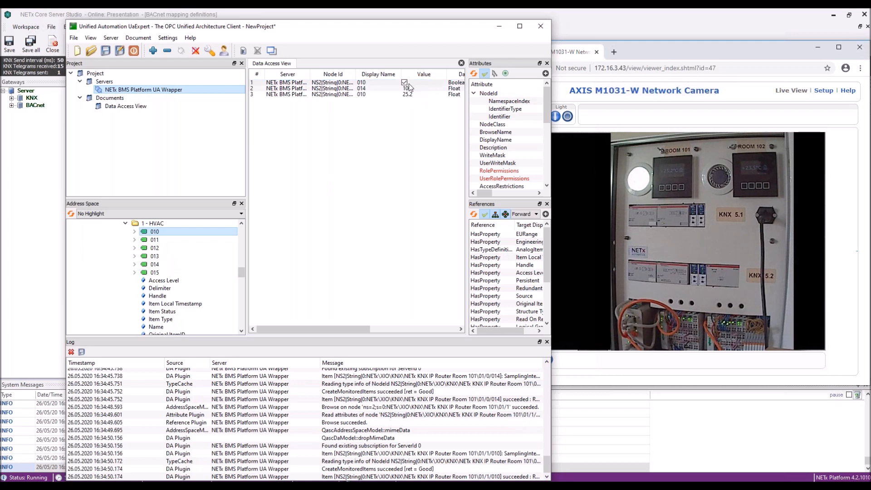
pyautogui.click(395, 128)
pyautogui.doubleClick(402, 83)
pyautogui.click(387, 134)
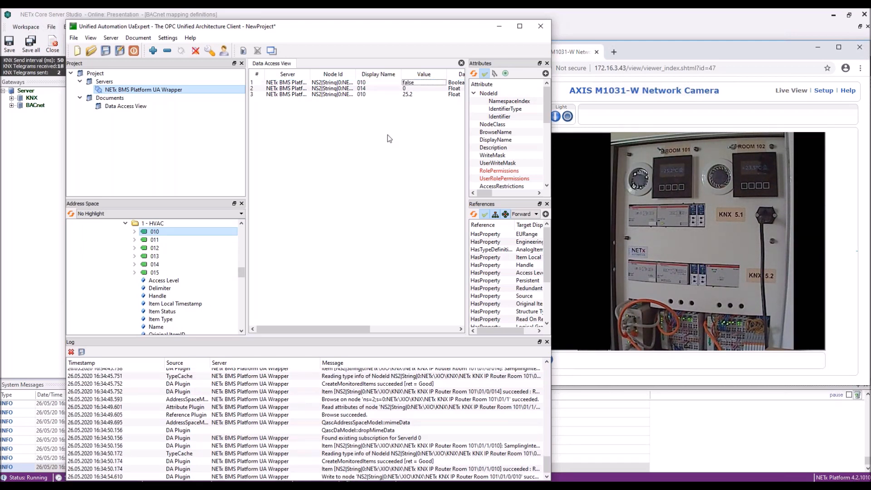
pyautogui.click(383, 135)
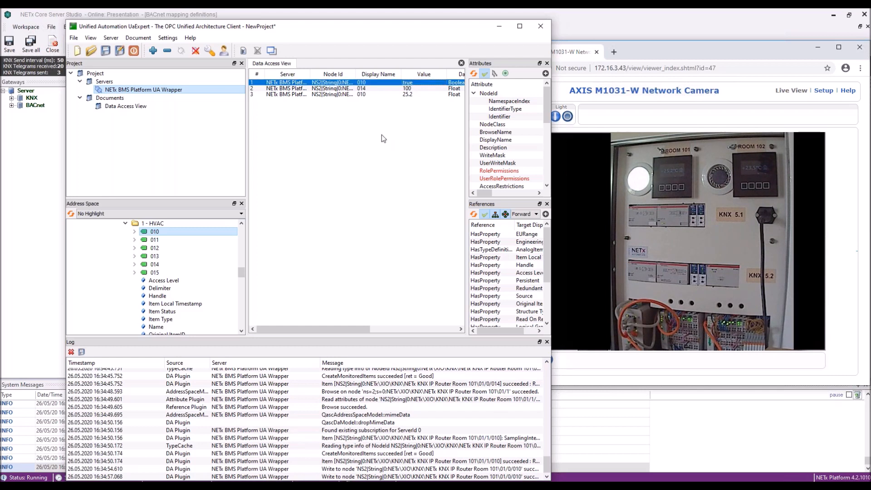
pyautogui.click(499, 28)
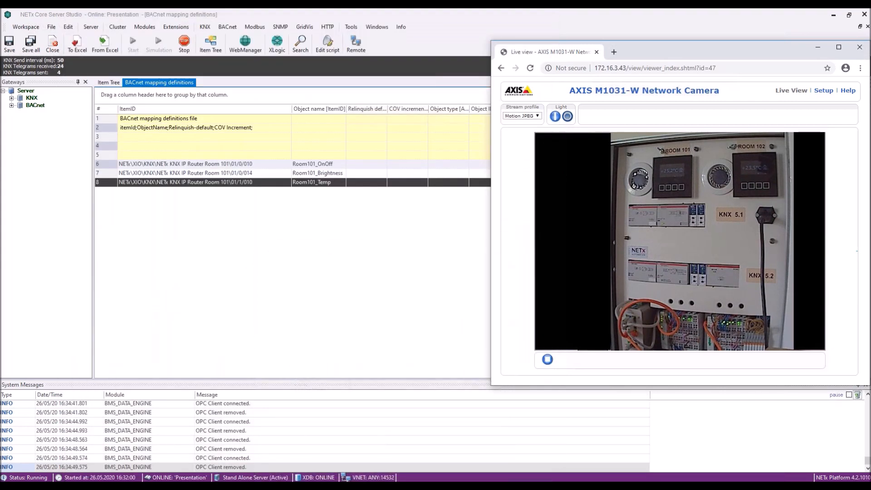
# Search UDP 47808 for BACnet devices in Yabe and load the My BMS device's objects.
pyautogui.moveTo(693, 40); pyautogui.dragTo(385, 23)
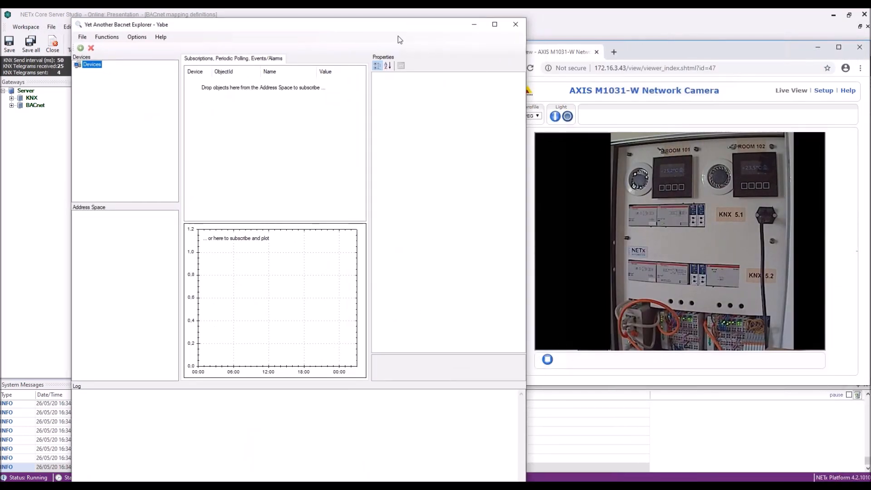
pyautogui.click(81, 48)
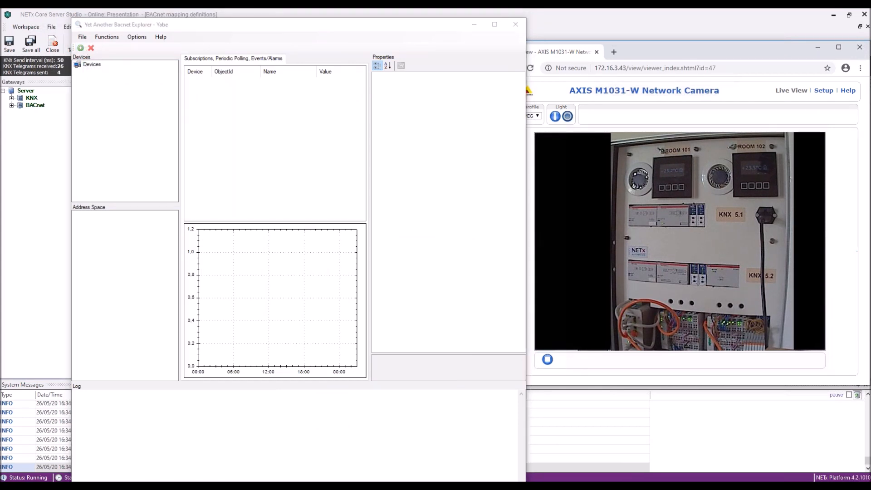
pyautogui.moveTo(291, 91); pyautogui.dragTo(196, 58)
pyautogui.click(265, 132)
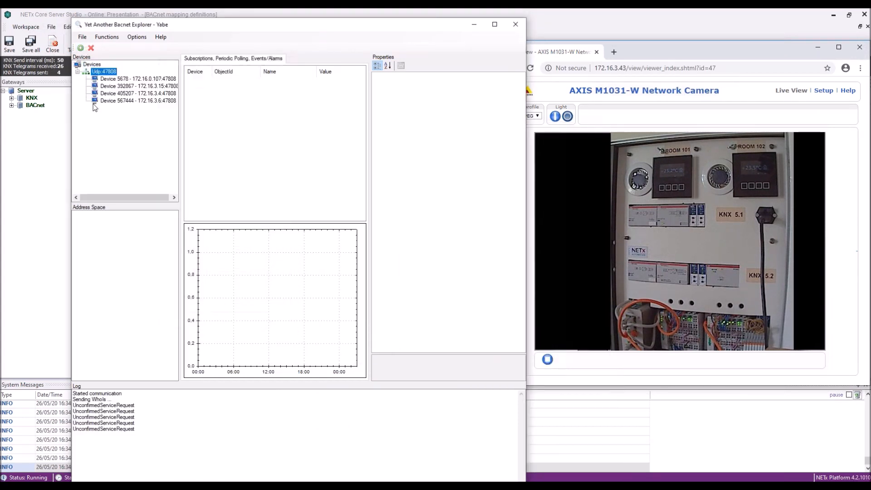
pyautogui.moveTo(180, 115); pyautogui.dragTo(196, 116)
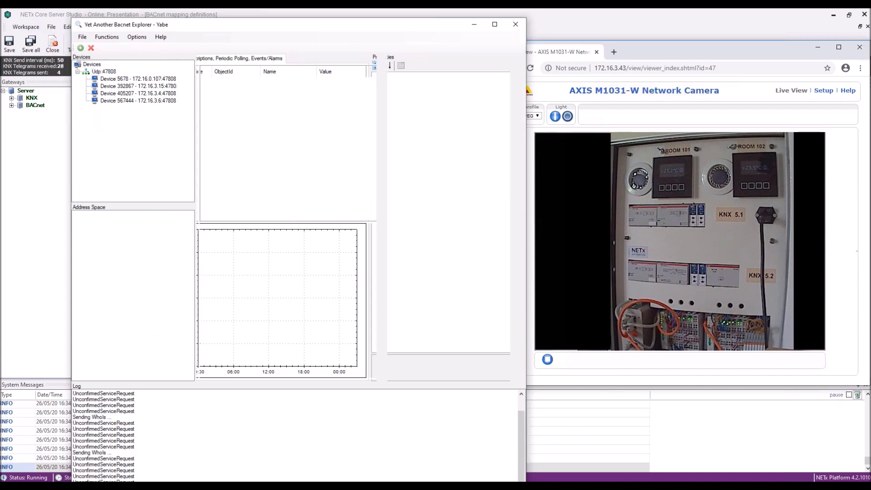
pyautogui.click(117, 80)
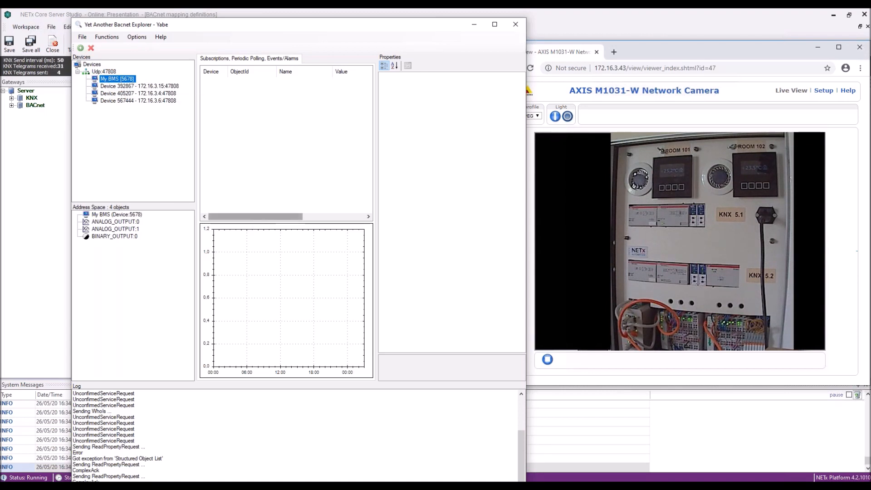
# Subscribe to Room101_Brightness, Room101_Temp and Room101_OnOff in Yabe's Subscriptions.
pyautogui.click(108, 229)
pyautogui.click(109, 237)
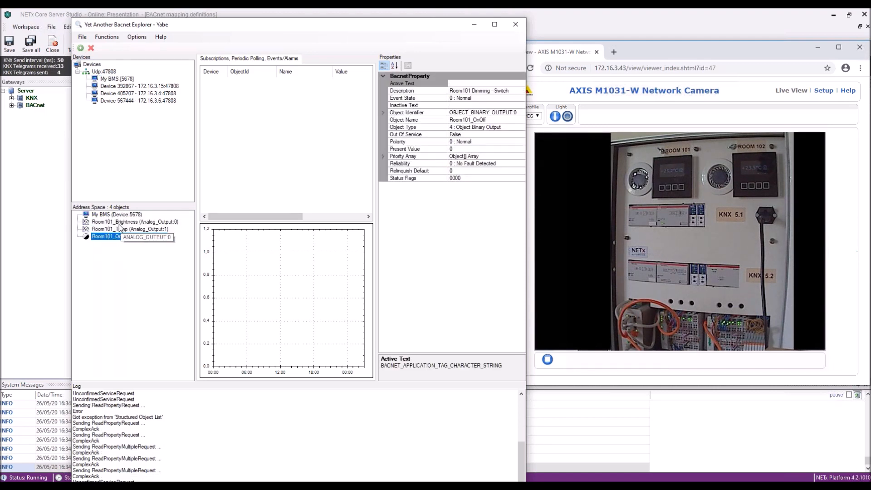
pyautogui.click(119, 224)
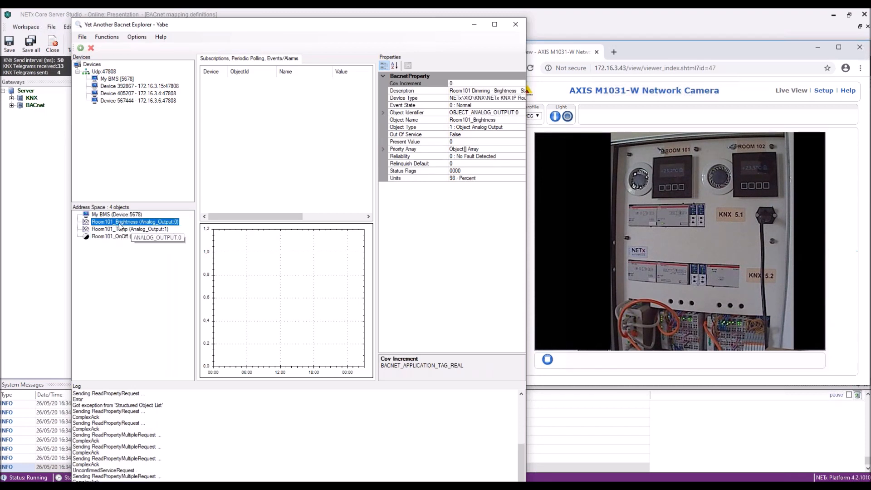
pyautogui.moveTo(120, 224); pyautogui.dragTo(268, 151)
pyautogui.moveTo(127, 232); pyautogui.dragTo(327, 126)
pyautogui.click(150, 237)
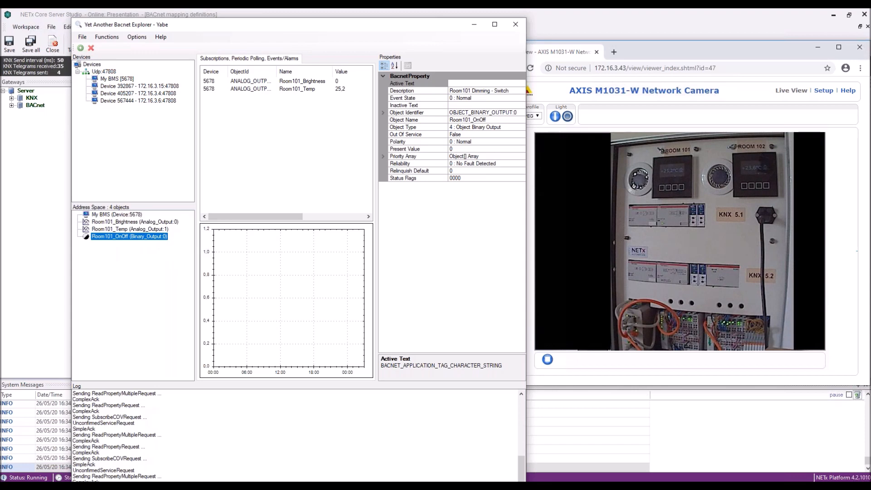
pyautogui.moveTo(152, 237); pyautogui.dragTo(318, 114)
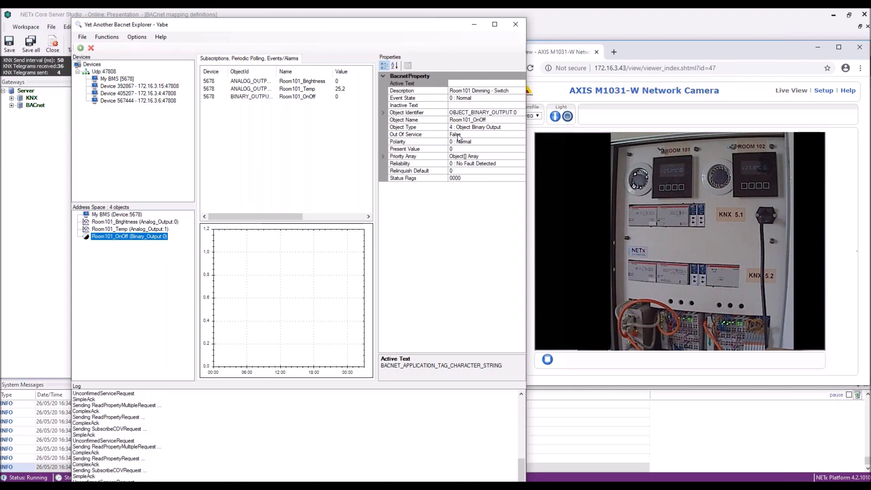
# Write 1 to Room101_OnOff's Present Value to switch the light on.
pyautogui.click(452, 149)
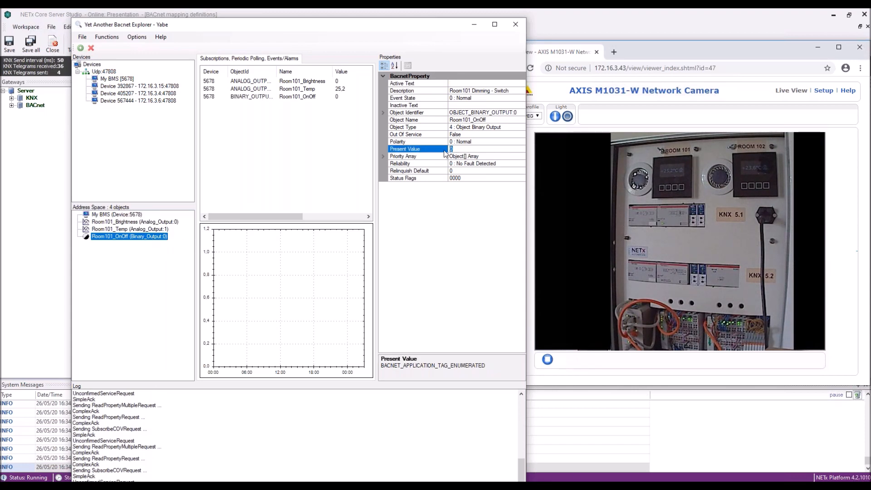
pyautogui.write('1')
pyautogui.press('Return')
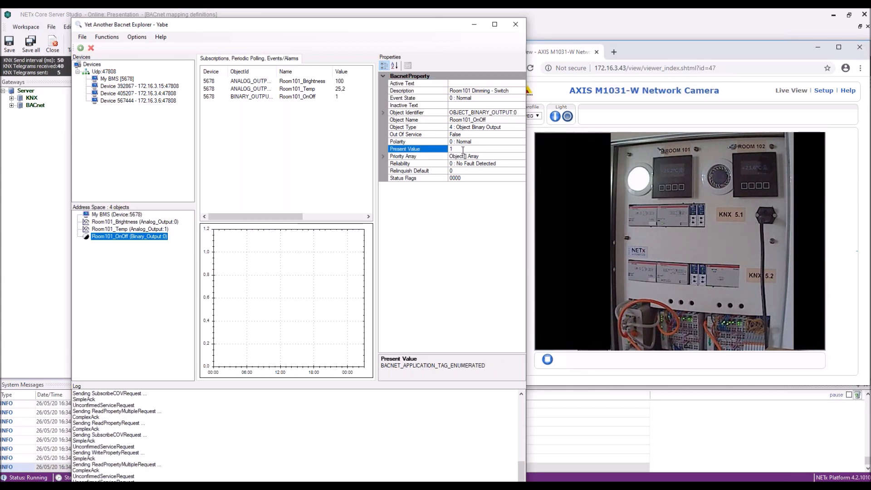
# Write 0 to Room101_OnOff's Present Value to switch the light off, then minimize Yabe.
pyautogui.click(154, 230)
pyautogui.click(136, 237)
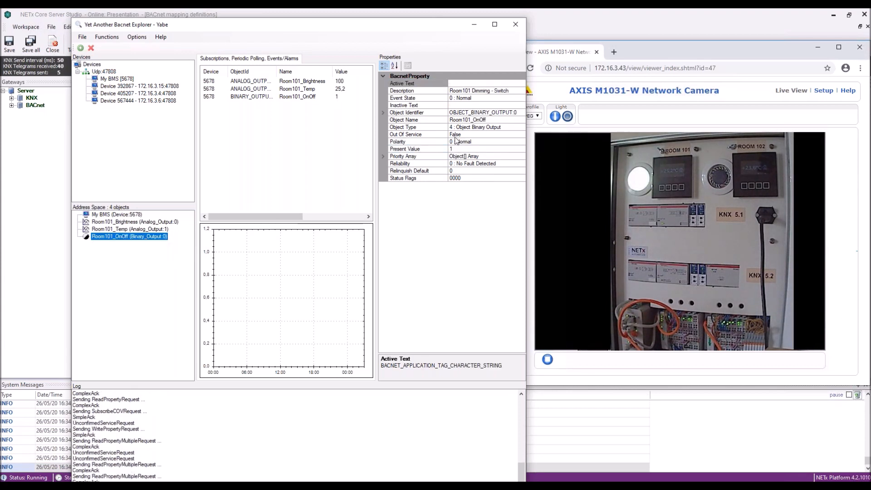
pyautogui.click(442, 148)
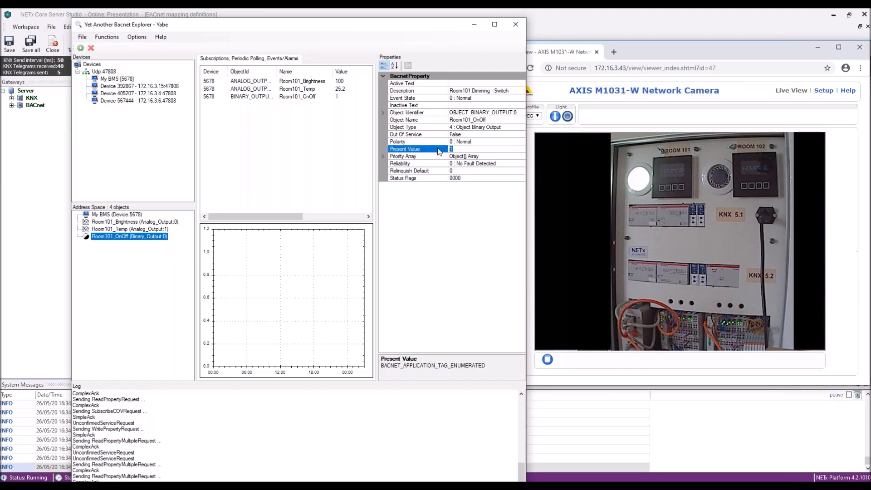
pyautogui.write('0')
pyautogui.press('Return')
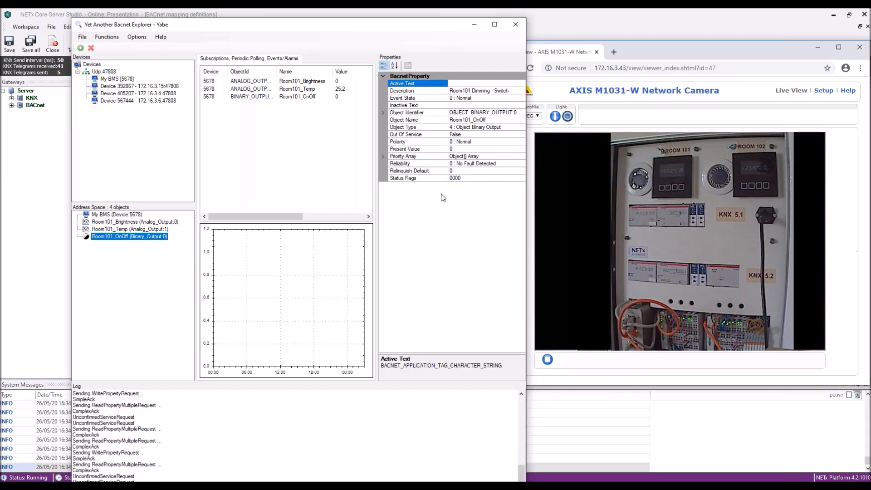
pyautogui.click(475, 24)
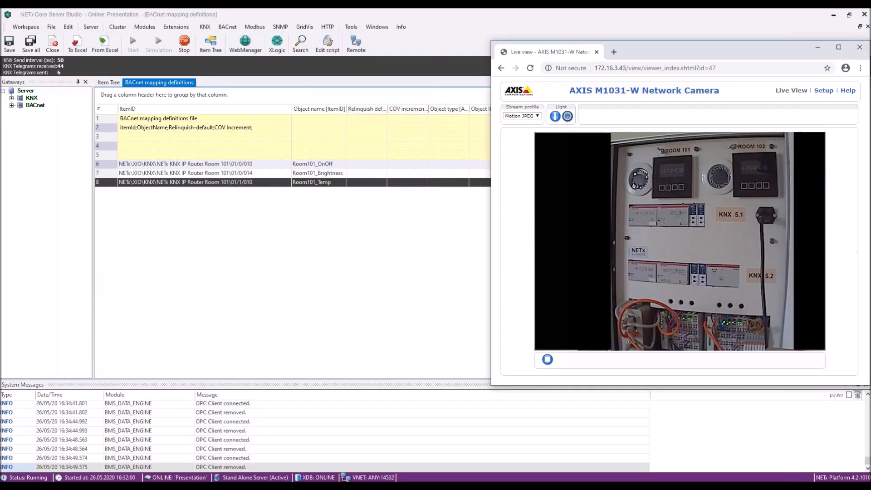
# Switch to Adobe Acrobat showing the KNX Webinar 3.pdf architecture diagram.
pyautogui.click(536, 447)
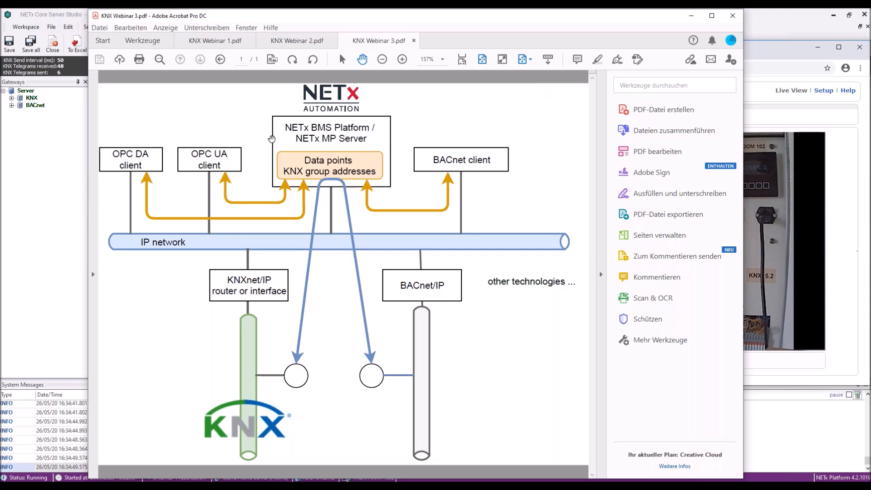
# Highlight the NETx BMS Platform and NETx MP Server labels in the diagram, then minimize Acrobat.
pyautogui.moveTo(285, 124); pyautogui.dragTo(360, 129)
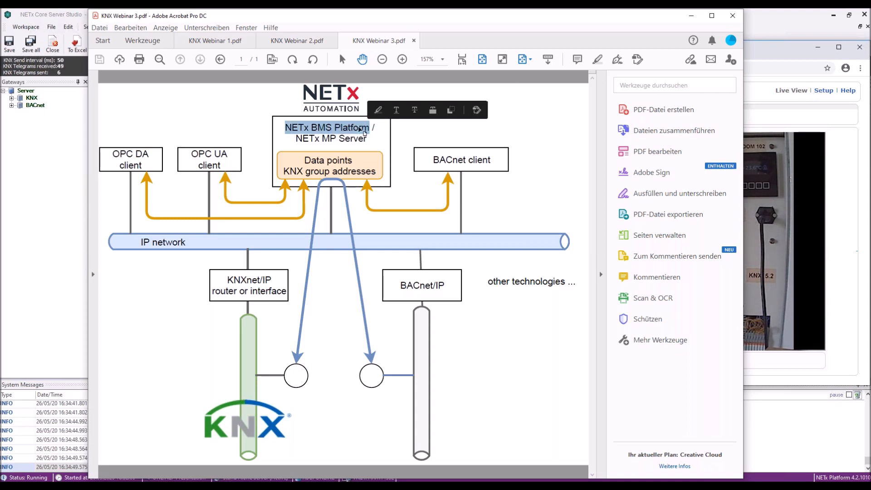
pyautogui.moveTo(296, 139); pyautogui.dragTo(367, 139)
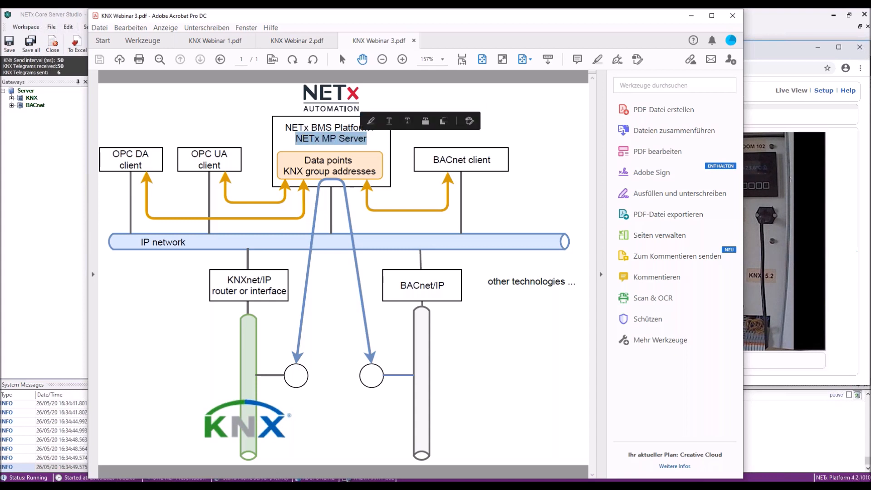
pyautogui.click(376, 148)
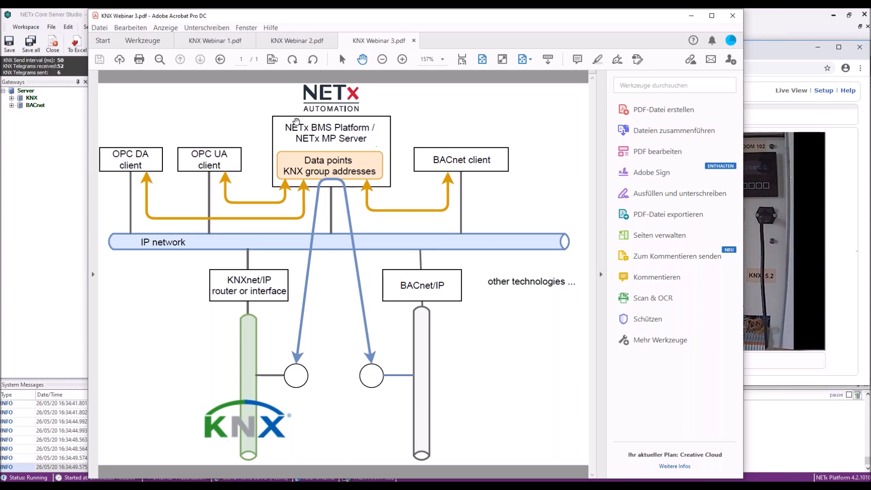
pyautogui.moveTo(288, 127); pyautogui.dragTo(353, 127)
pyautogui.click(370, 133)
pyautogui.click(691, 15)
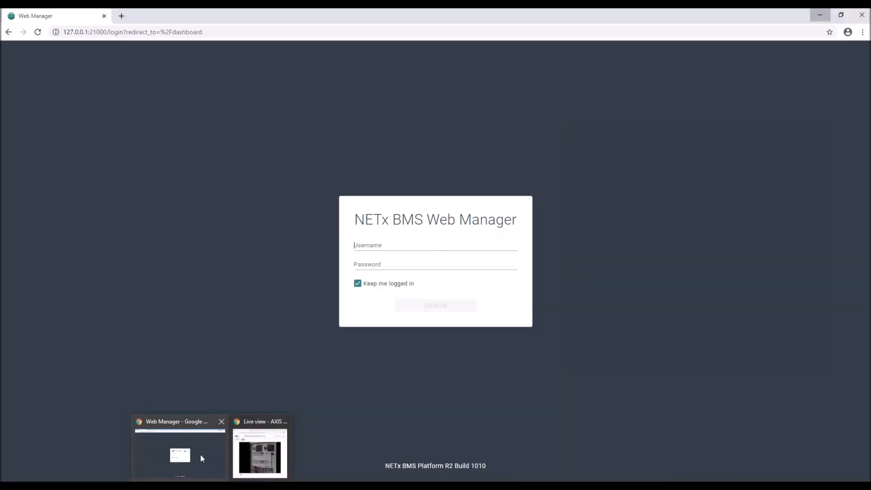
# Sign in to NETx BMS Web Manager as admin with its password.
pyautogui.click(200, 455)
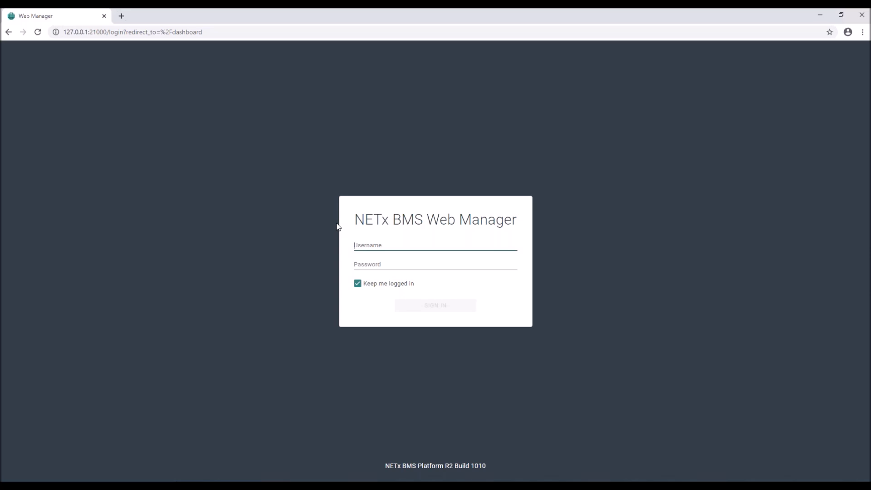
pyautogui.write('admin')
pyautogui.press('Tab')
pyautogui.write('adm')
pyautogui.press('Return')
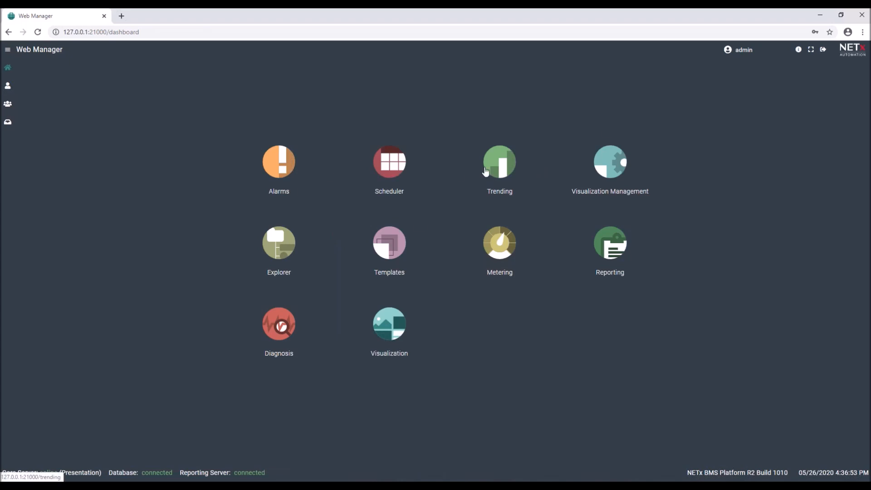
# Import the ETS Buildings, Trades and Topology folders into the alarm configuration.
pyautogui.click(290, 174)
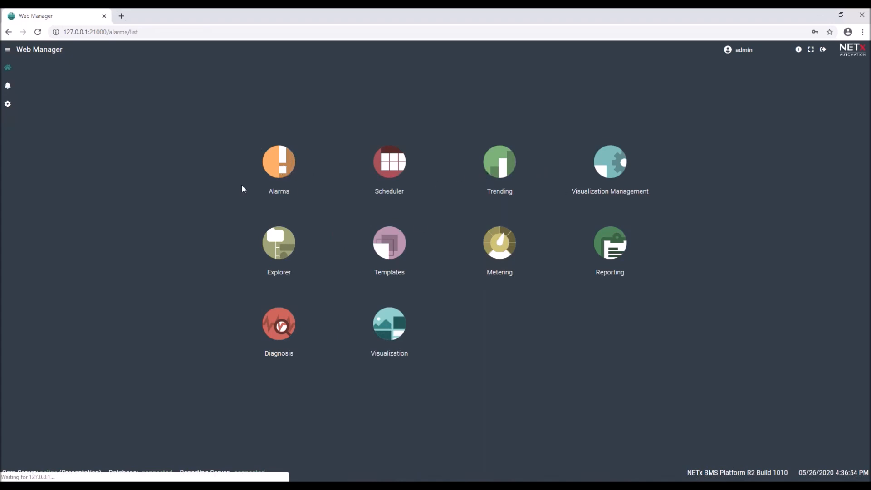
pyautogui.click(7, 106)
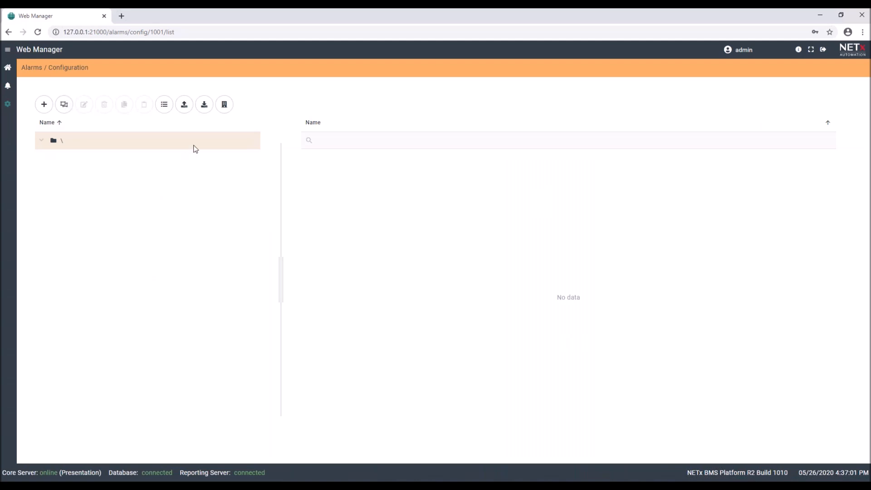
pyautogui.click(225, 105)
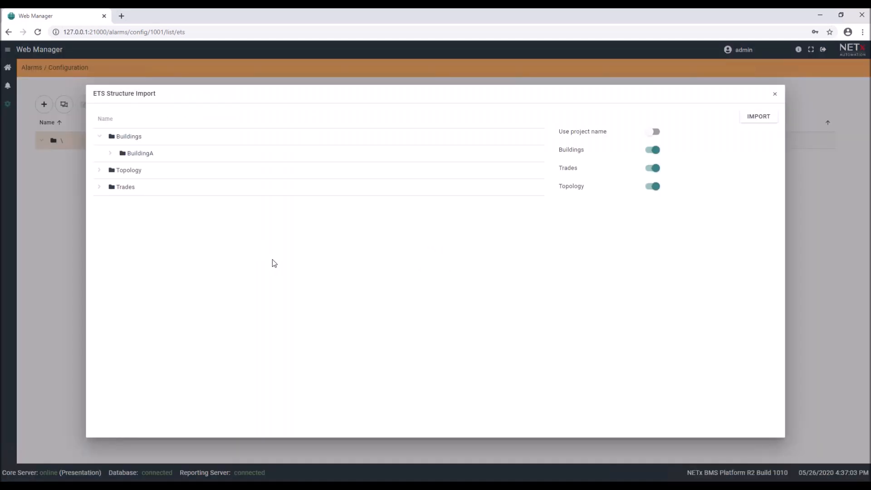
pyautogui.click(757, 117)
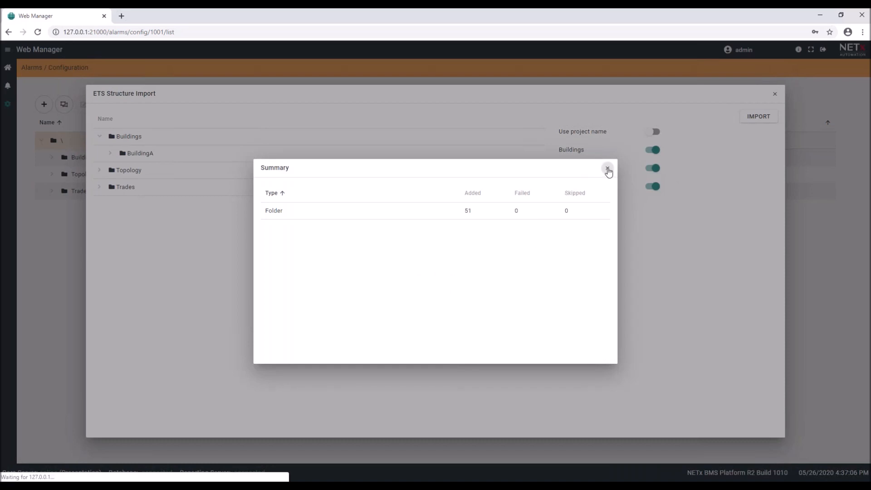
pyautogui.click(606, 169)
# Expand Buildings > BuildingA > Floor1 and select Room 101.
pyautogui.click(52, 157)
pyautogui.click(63, 174)
pyautogui.click(74, 191)
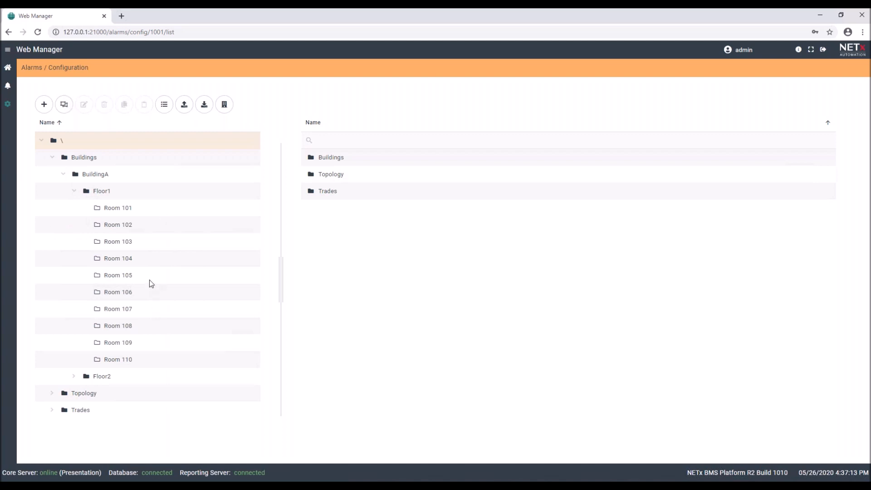
pyautogui.click(117, 209)
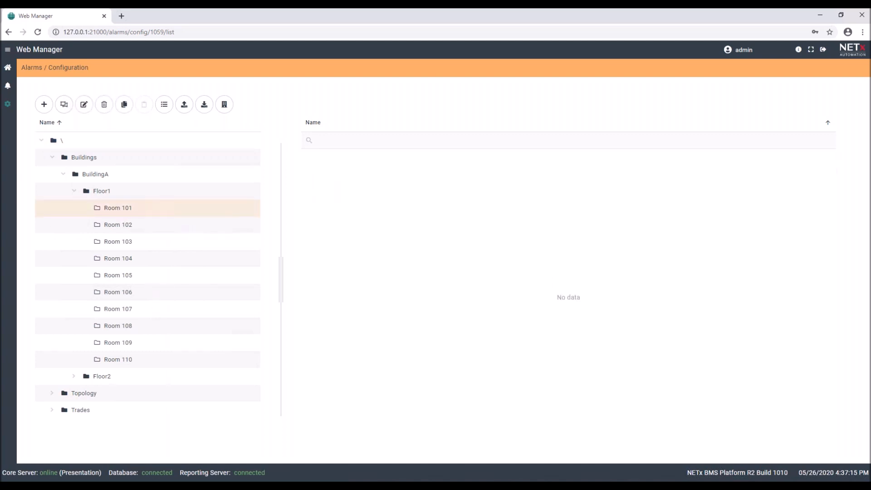
# Add a new alarm named 'Room101 Temp' in Room 101.
pyautogui.click(45, 105)
pyautogui.click(34, 181)
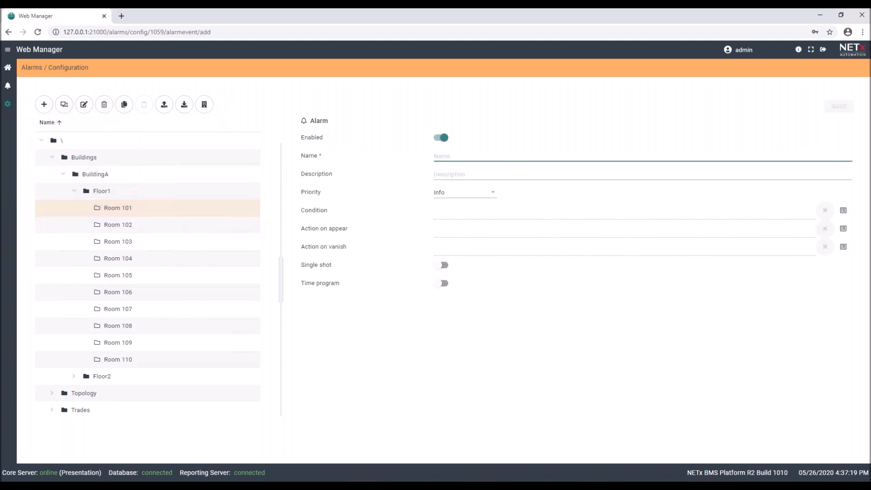
pyautogui.write('Room1')
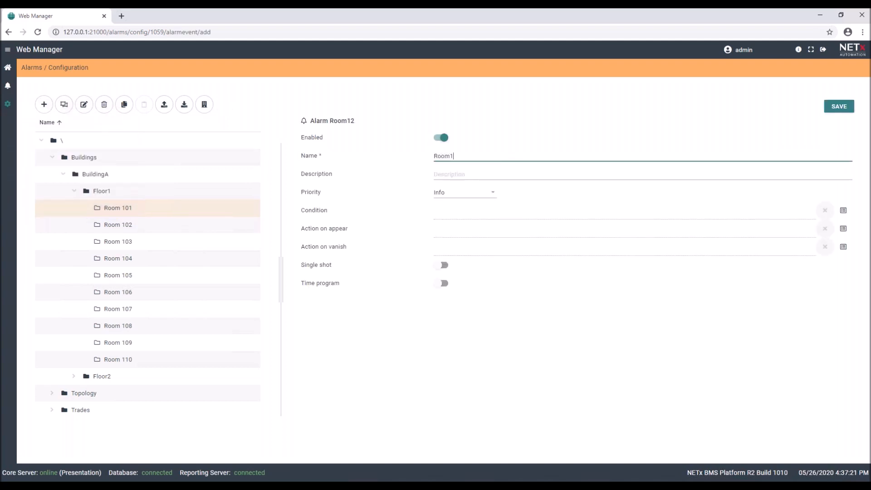
pyautogui.write('01 Temp')
pyautogui.click(537, 221)
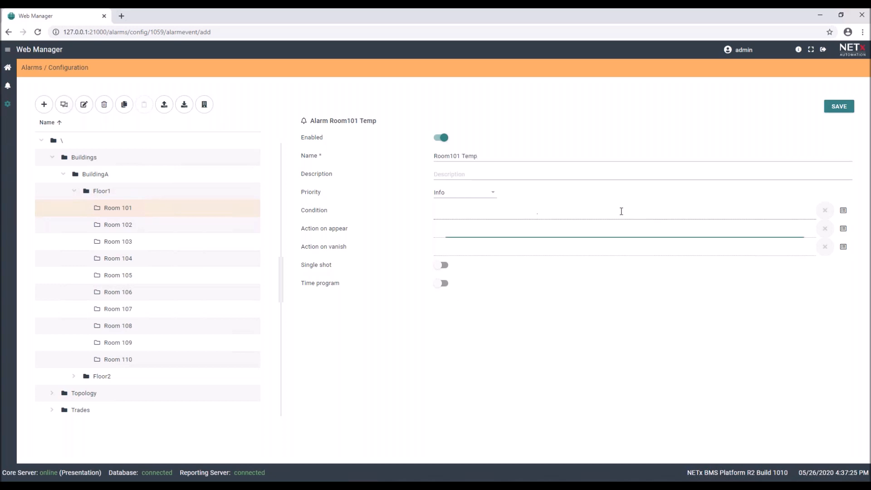
# Create a new Room 101 condition for the alarm, naming it 'Room101'.
pyautogui.click(848, 213)
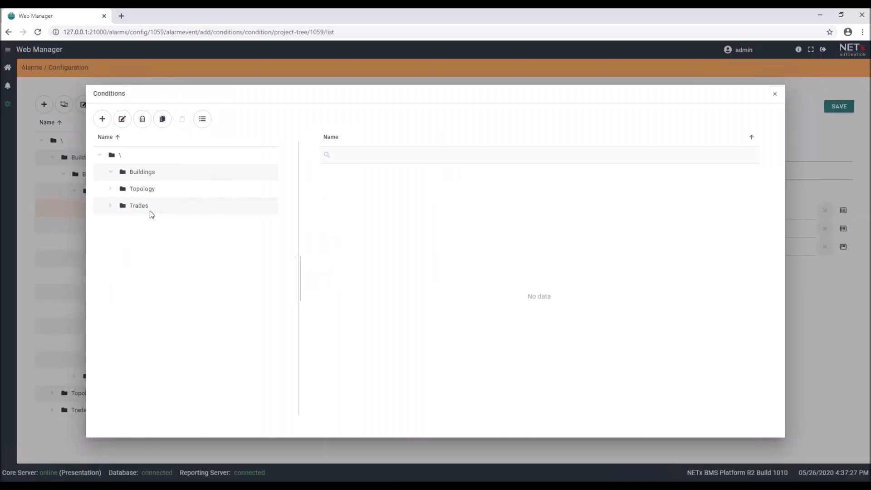
pyautogui.click(111, 174)
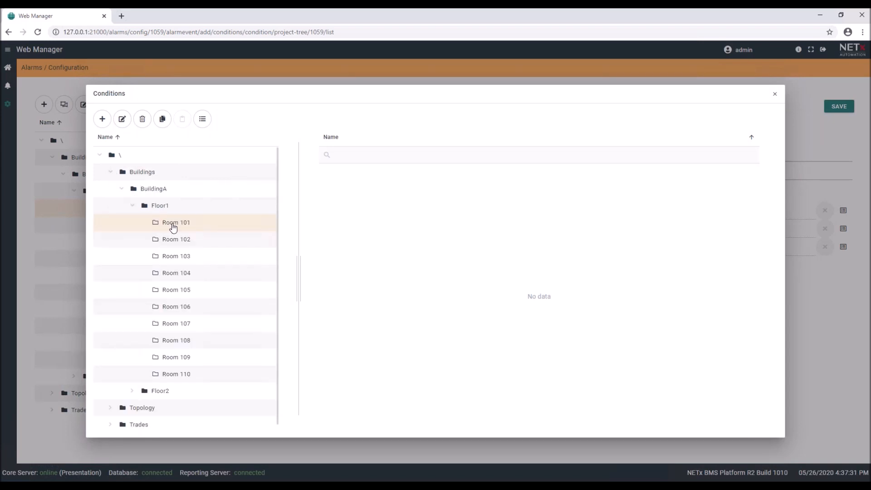
pyautogui.click(102, 119)
pyautogui.click(78, 160)
pyautogui.write('Room101 Monitor')
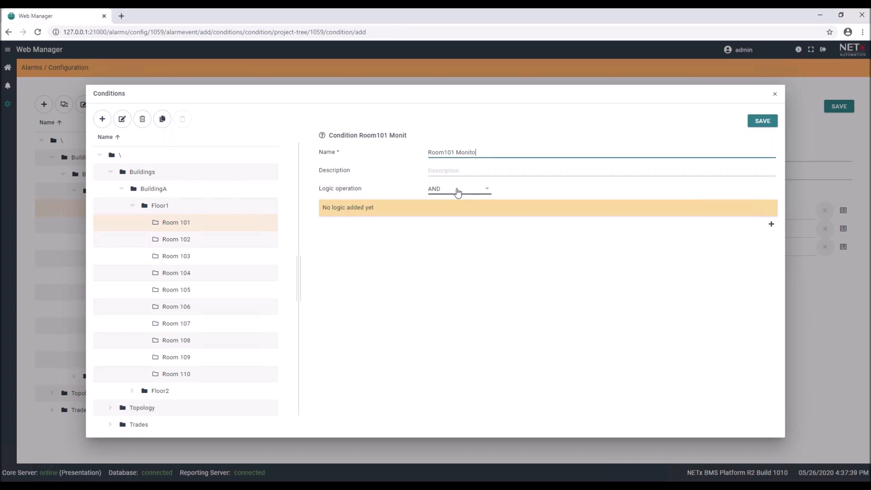
# Add a GREATEROREQUAL comparison rule to the Room101 Monitor condition.
pyautogui.click(772, 224)
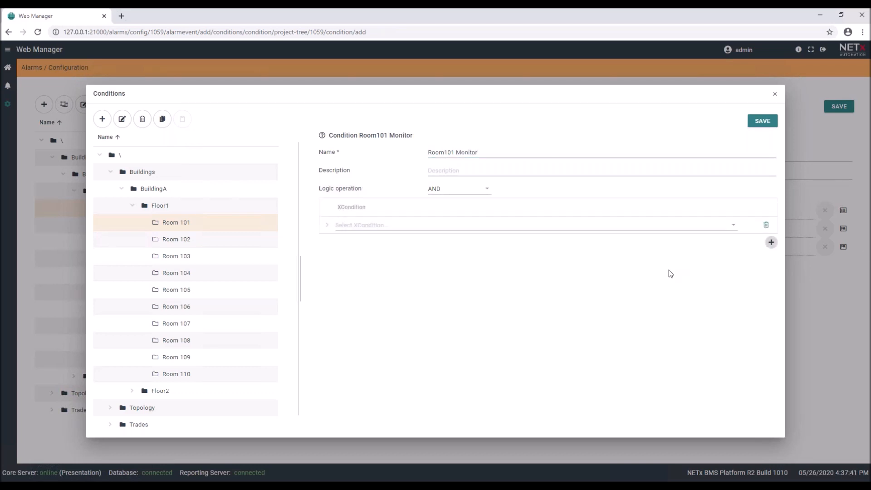
pyautogui.click(734, 230)
pyautogui.click(347, 246)
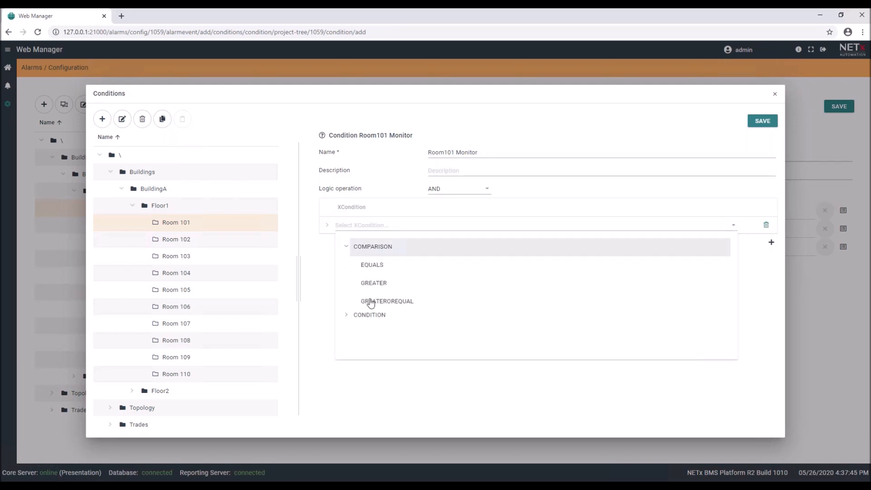
pyautogui.click(371, 306)
# Set the rule's input to item 010, Room101 Temperature - Current, under XIO > KNX > Room 101 > HVAC.
pyautogui.click(619, 284)
pyautogui.click(765, 284)
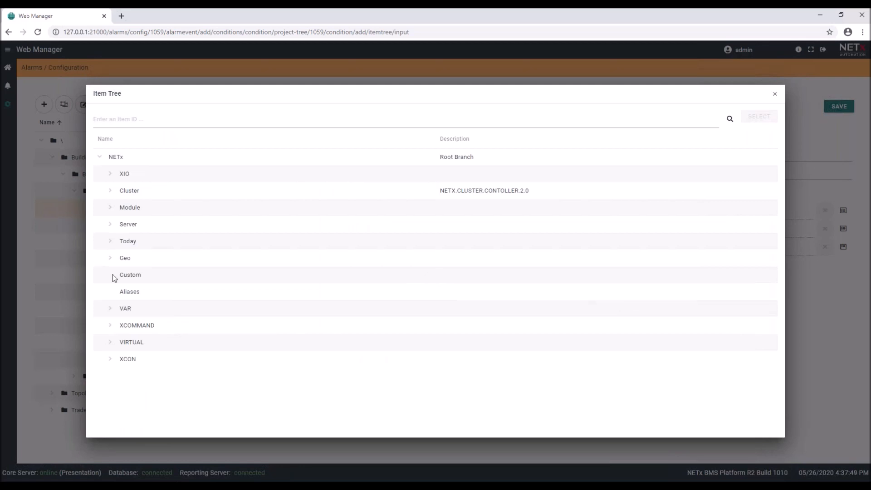
pyautogui.click(109, 174)
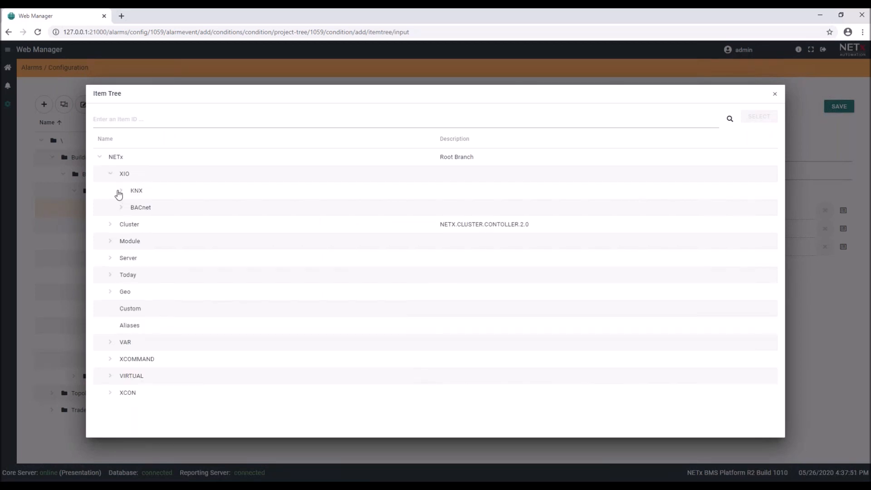
pyautogui.click(118, 192)
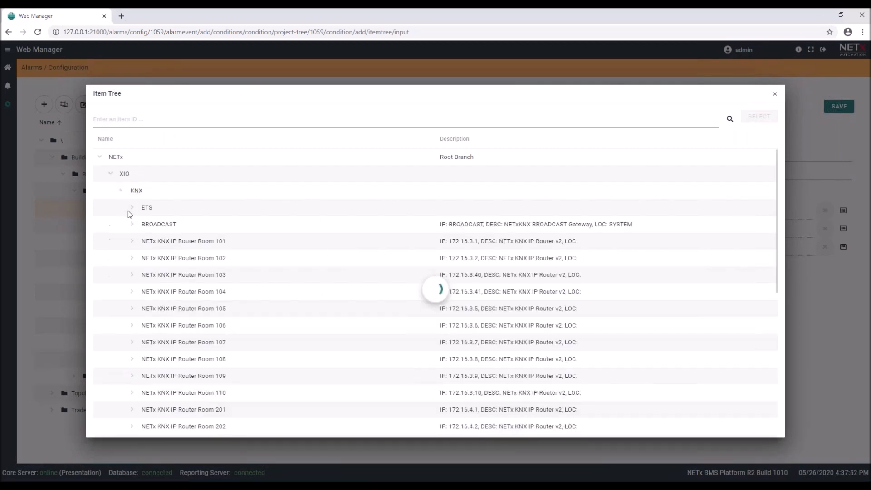
pyautogui.click(133, 242)
pyautogui.click(143, 310)
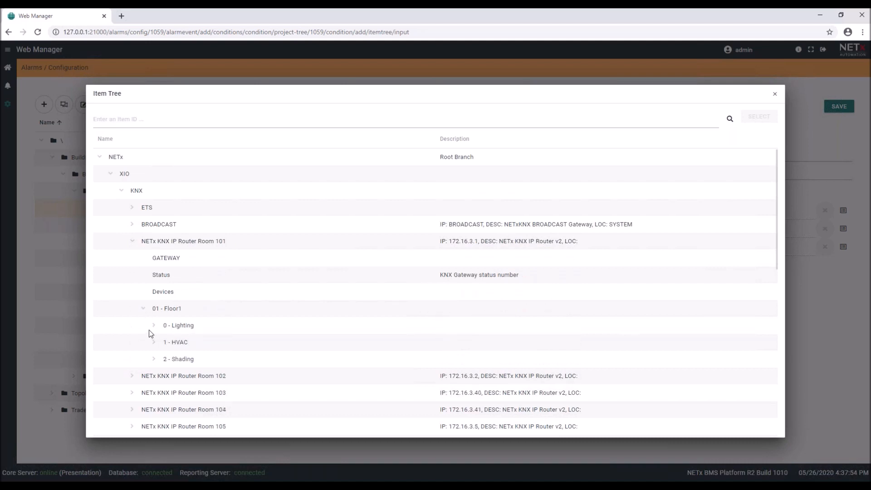
pyautogui.click(154, 343)
pyautogui.click(366, 361)
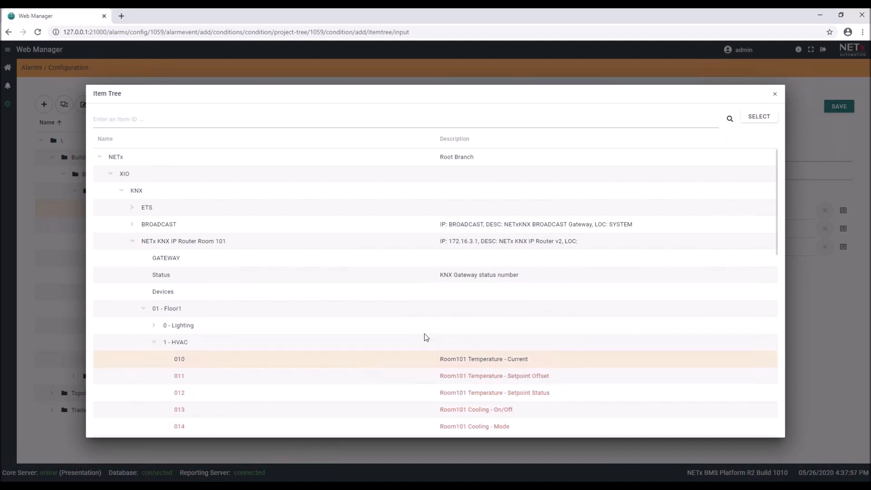
pyautogui.click(760, 116)
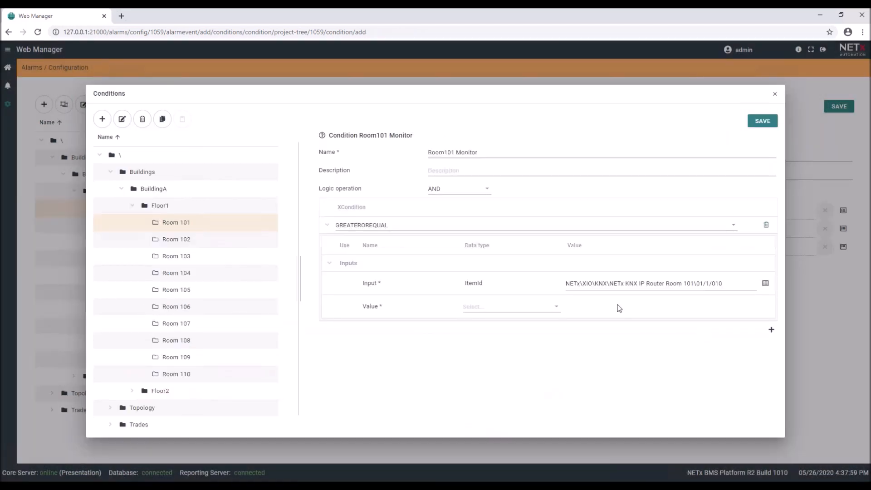
# Set the comparison value to Number 24 and save the Room101 Monitor condition.
pyautogui.click(480, 307)
pyautogui.click(540, 339)
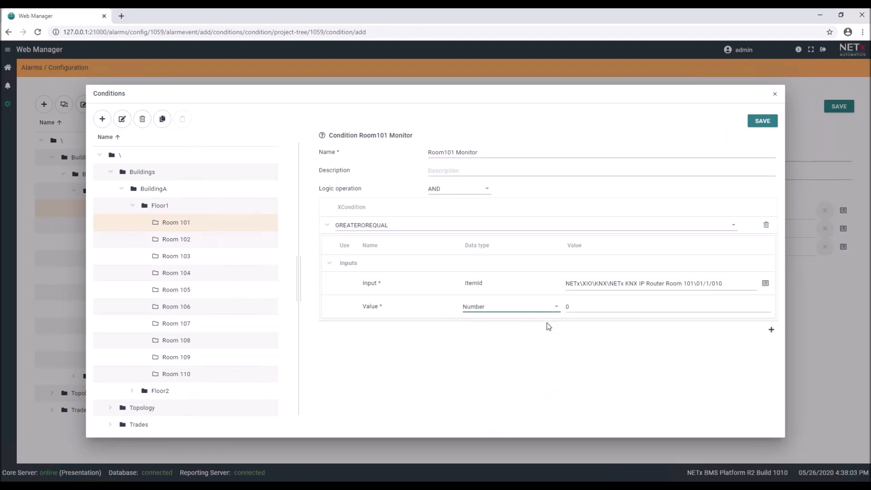
pyautogui.click(592, 306)
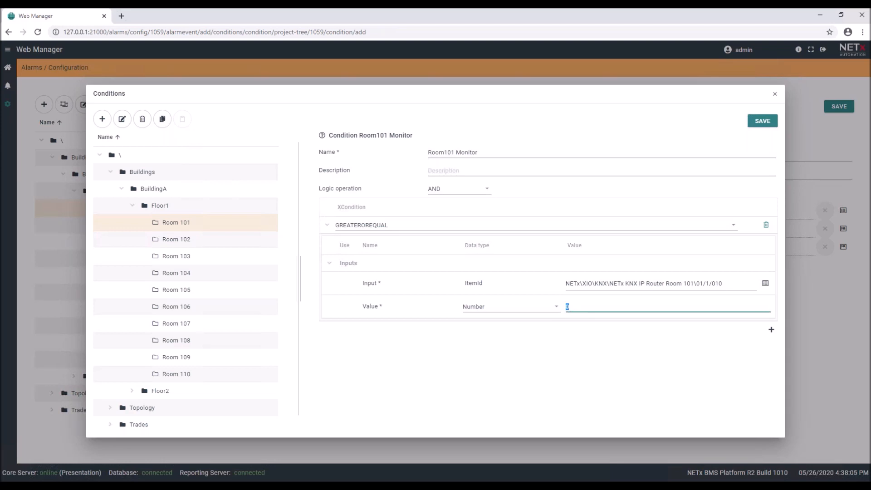
pyautogui.click(760, 122)
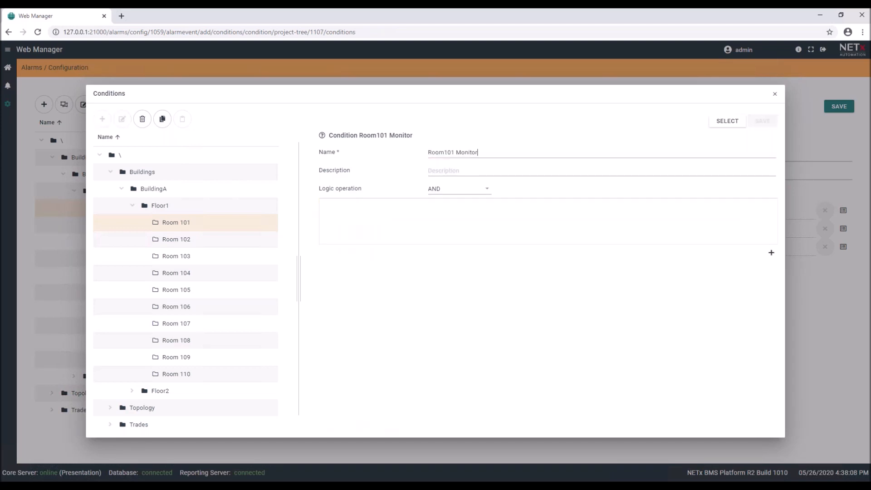
# Attach Room101 Monitor to the Room101 Temp alarm, save it, and view the alarm lists.
pyautogui.click(726, 121)
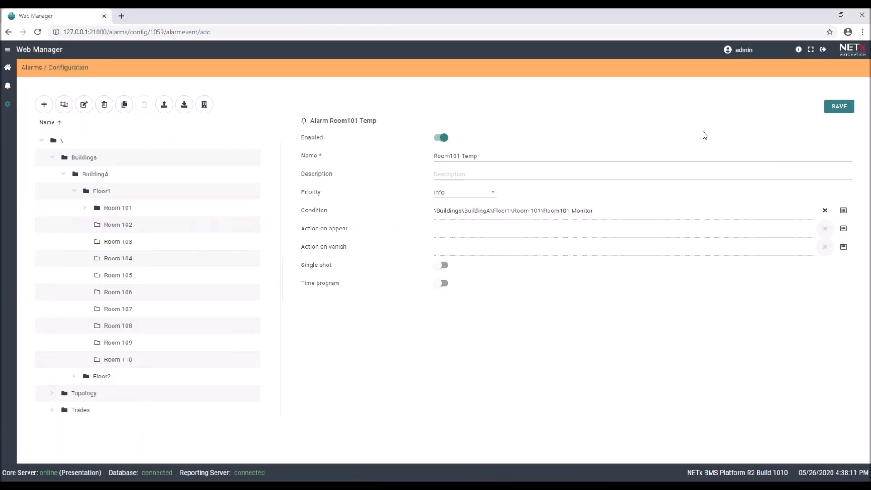
pyautogui.click(839, 107)
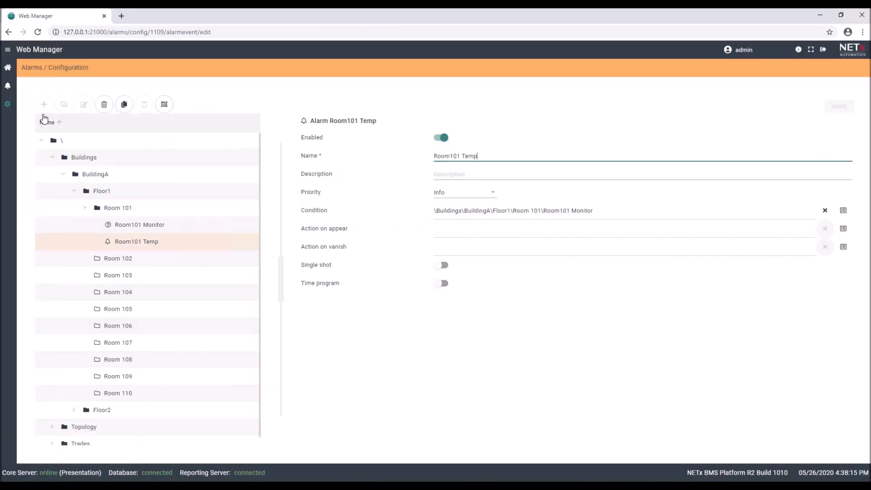
pyautogui.click(7, 86)
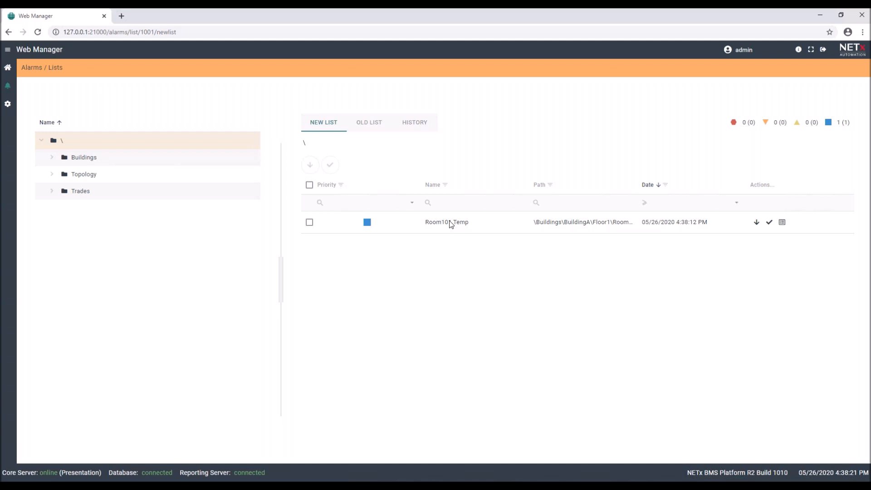
pyautogui.click(286, 486)
# Read item 010 under Room 101's Floor1 HVAC showing 25.3, then minimize Core Server Studio.
pyautogui.click(108, 82)
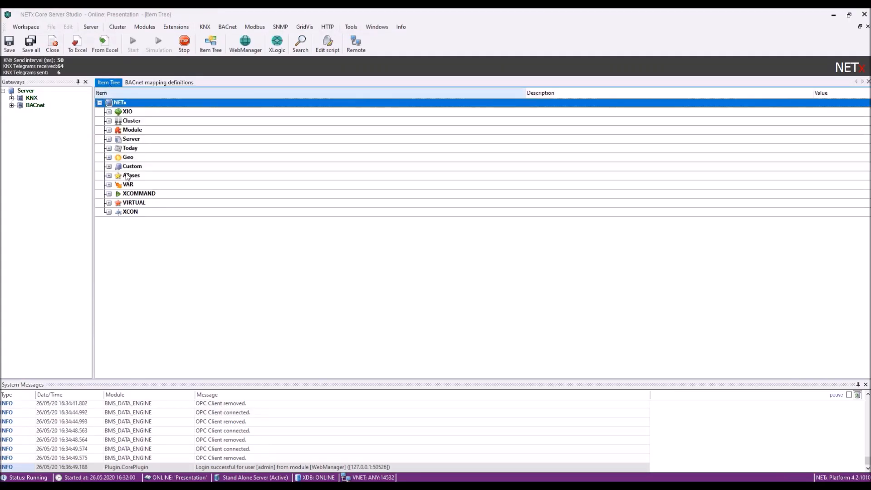
pyautogui.click(109, 112)
pyautogui.click(118, 122)
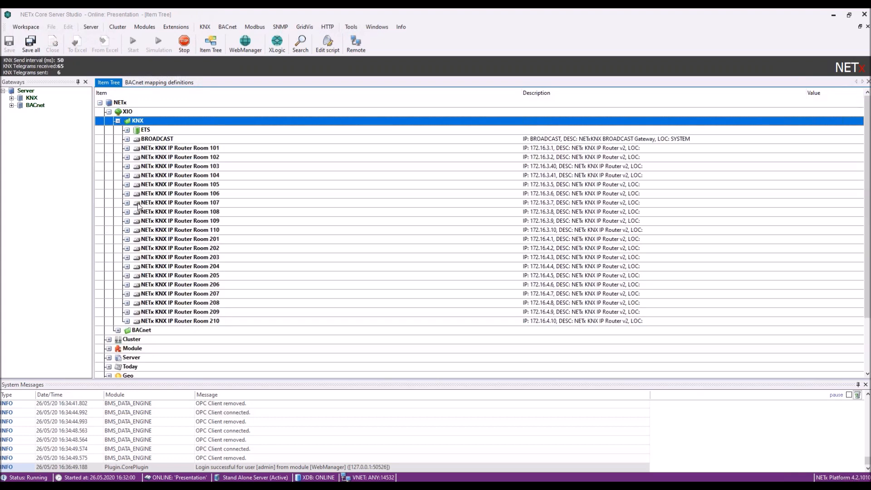
pyautogui.click(127, 149)
pyautogui.click(136, 185)
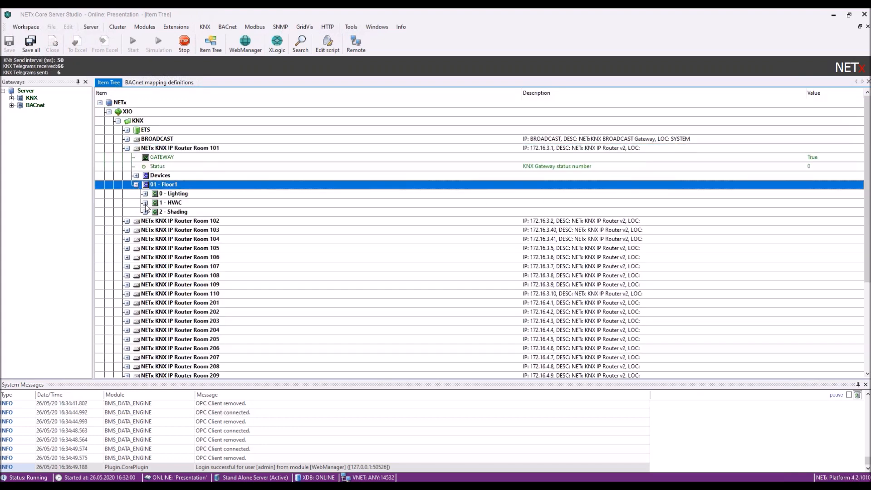
pyautogui.click(145, 203)
pyautogui.click(813, 214)
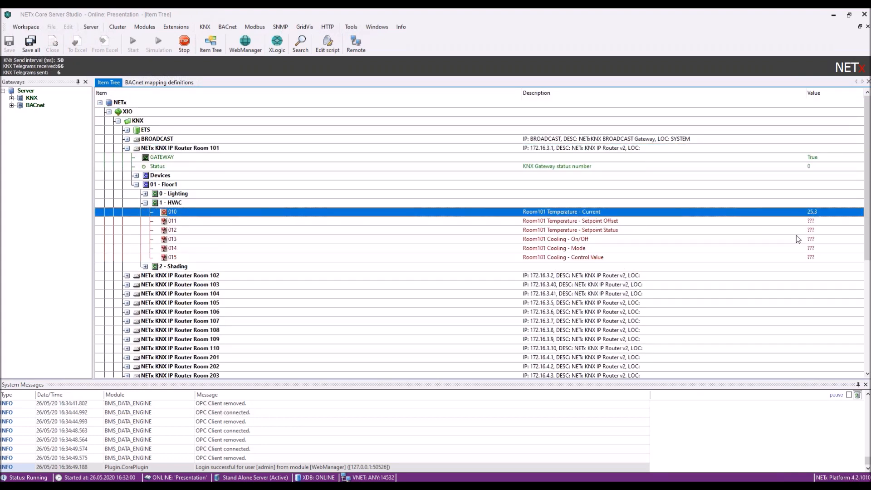
pyautogui.click(834, 17)
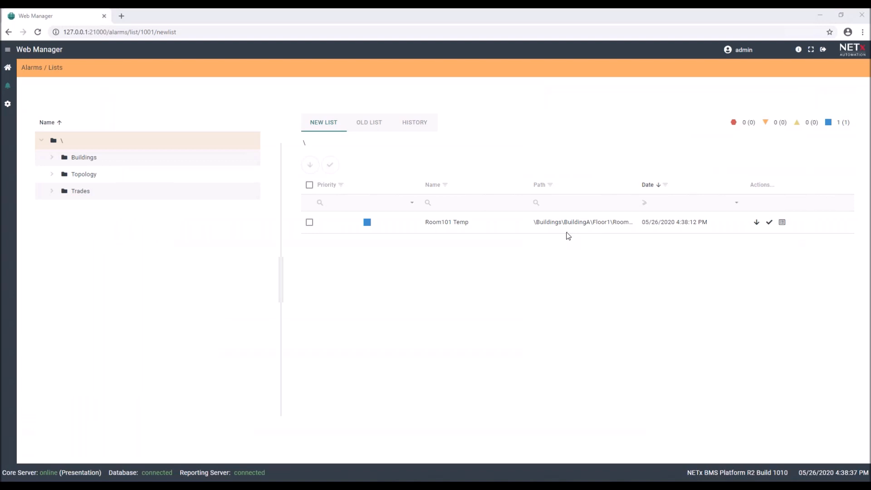
# Acknowledge the Room101 Temp alarm with the comment 'Try to'.
pyautogui.click(769, 222)
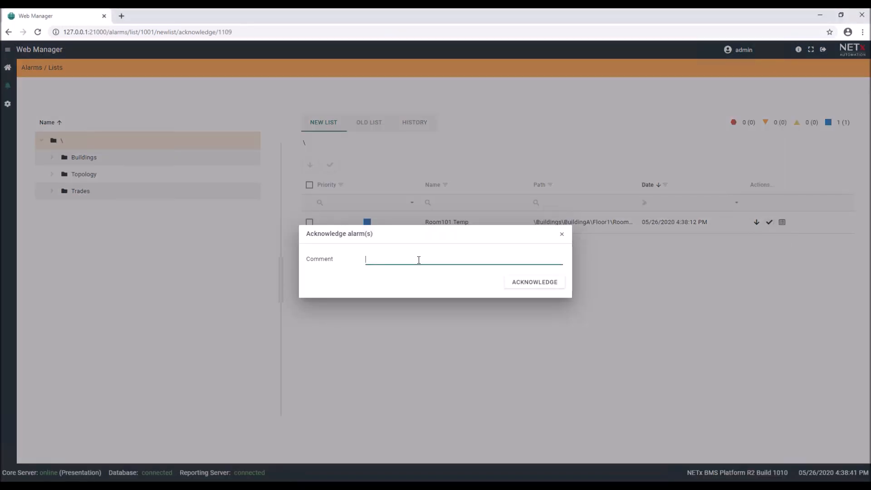
pyautogui.write('Try to find reason')
pyautogui.click(545, 285)
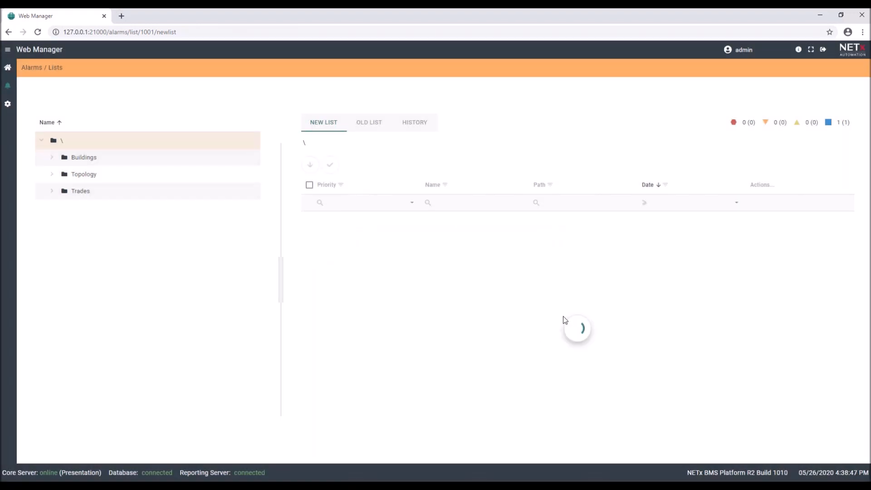
# Check the Room101 Temp entry in the Old List, reviewing who acknowledged it and the comment.
pyautogui.click(374, 127)
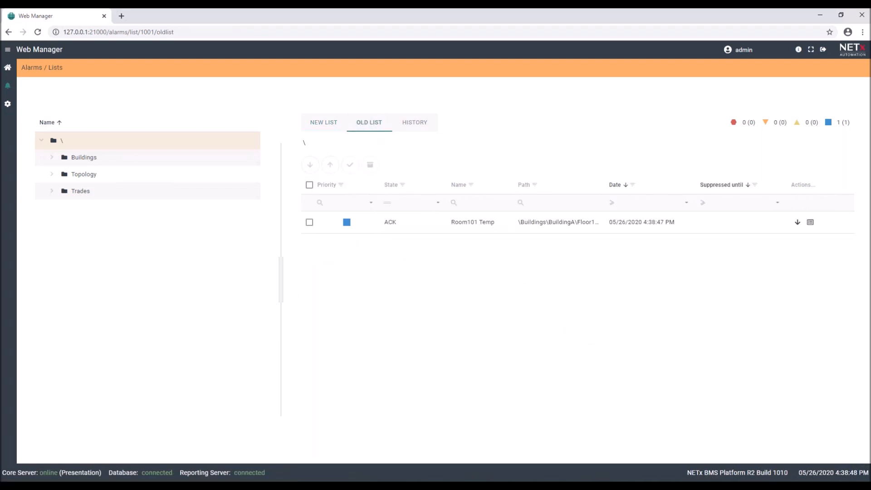
pyautogui.click(810, 223)
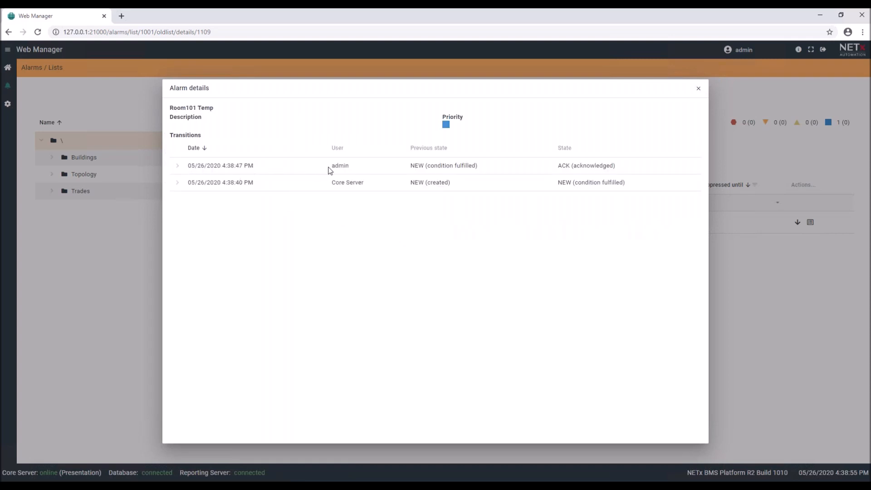
pyautogui.moveTo(330, 171); pyautogui.dragTo(355, 168)
pyautogui.click(178, 166)
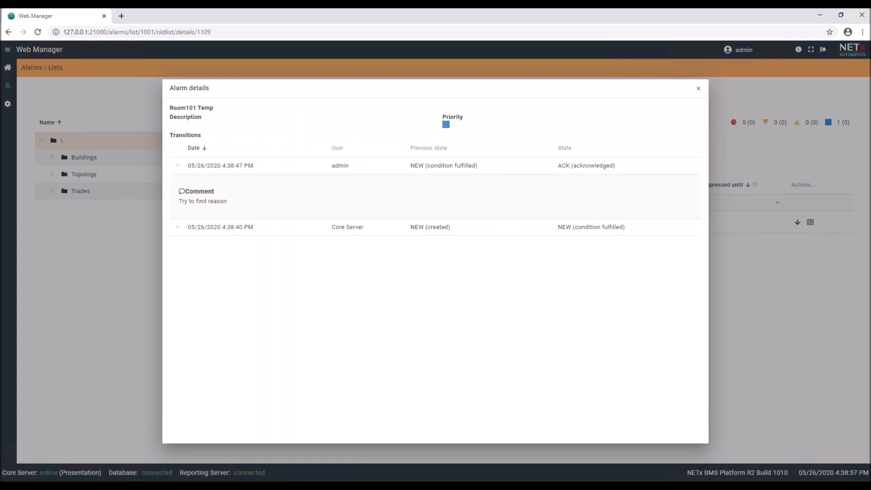
pyautogui.click(699, 90)
# Expand Buildings > BuildingA > Floor1 in the navigation tree to list its rooms.
pyautogui.click(52, 157)
pyautogui.click(64, 174)
pyautogui.click(74, 191)
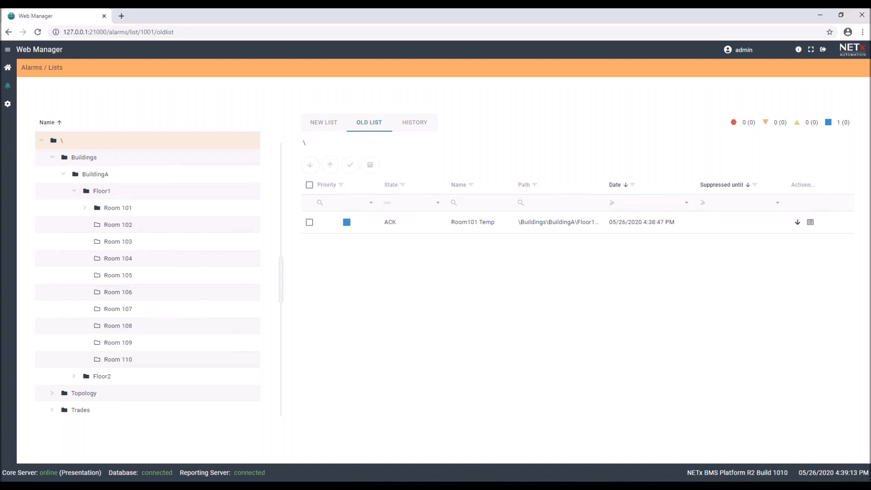
# In Alarms Configuration, expand Buildings > BuildingA > Floor1 > Room 101 to show its Monitor and Temp alarms.
pyautogui.click(85, 208)
pyautogui.click(7, 106)
pyautogui.click(52, 157)
pyautogui.click(63, 174)
pyautogui.click(74, 191)
pyautogui.click(84, 208)
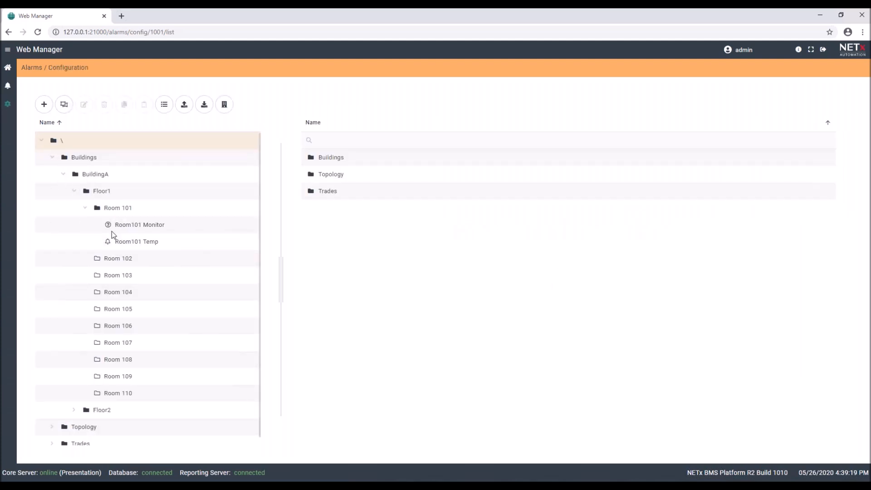
# Create a template from Room101 Temp, drop the 'Room101 ' prefix to name it Temp-Template, and open it.
pyautogui.click(134, 244)
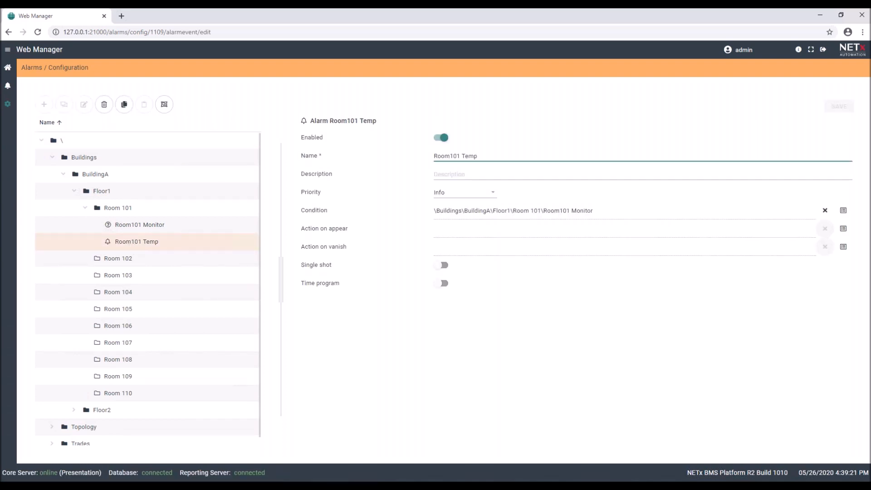
pyautogui.click(164, 105)
pyautogui.click(411, 250)
pyautogui.moveTo(404, 251); pyautogui.dragTo(357, 254)
pyautogui.press('BackSpace')
pyautogui.click(523, 266)
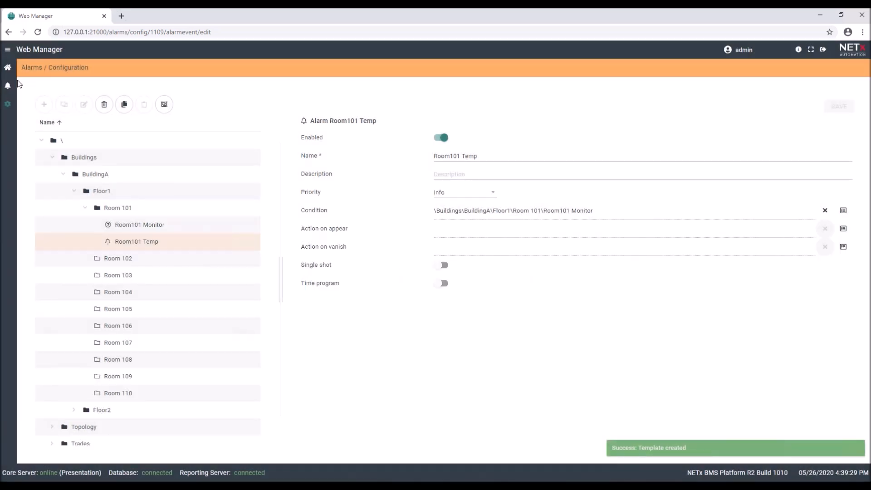
pyautogui.click(8, 68)
pyautogui.click(386, 252)
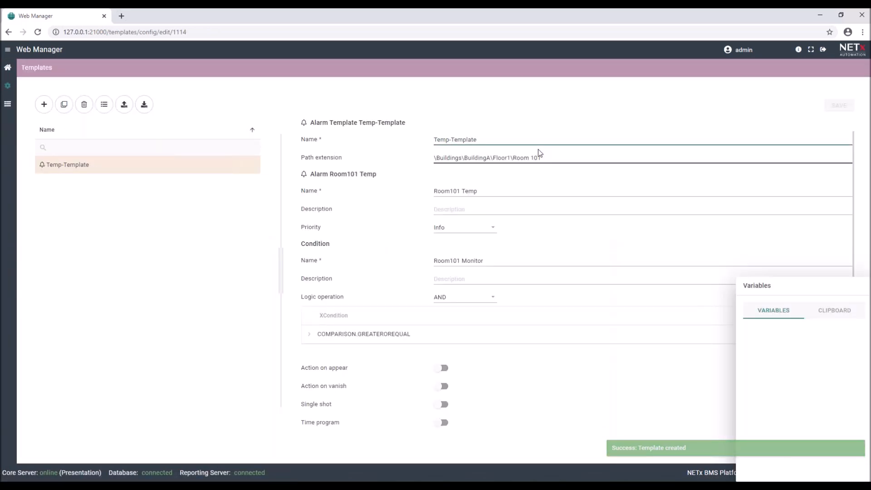
# Replace the floor digit with {FloorNo} in the path extension's floor and room, the alarm name, and the condition name.
pyautogui.moveTo(507, 158); pyautogui.dragTo(512, 159)
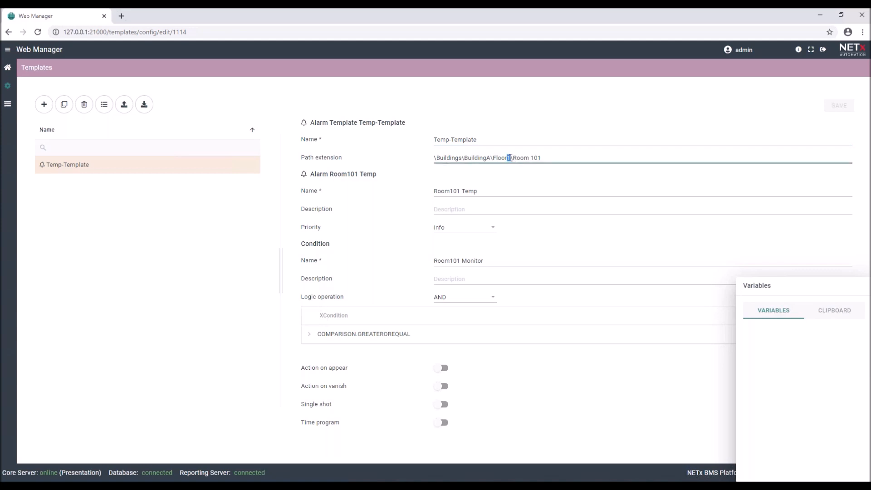
pyautogui.press('BackSpace')
pyautogui.write('{FloorN')
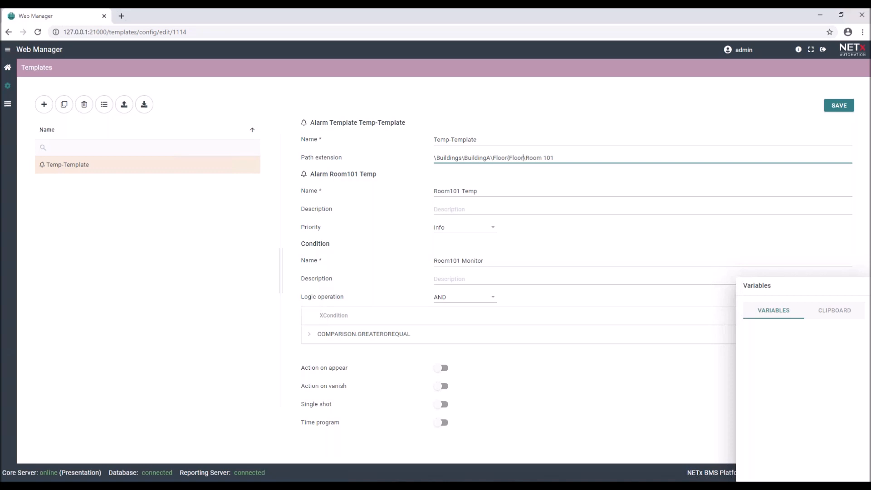
pyautogui.write('o}')
pyautogui.moveTo(513, 158); pyautogui.dragTo(531, 157)
pyautogui.moveTo(553, 157); pyautogui.dragTo(556, 158)
pyautogui.write('{FloorNo}')
pyautogui.moveTo(450, 262); pyautogui.dragTo(456, 263)
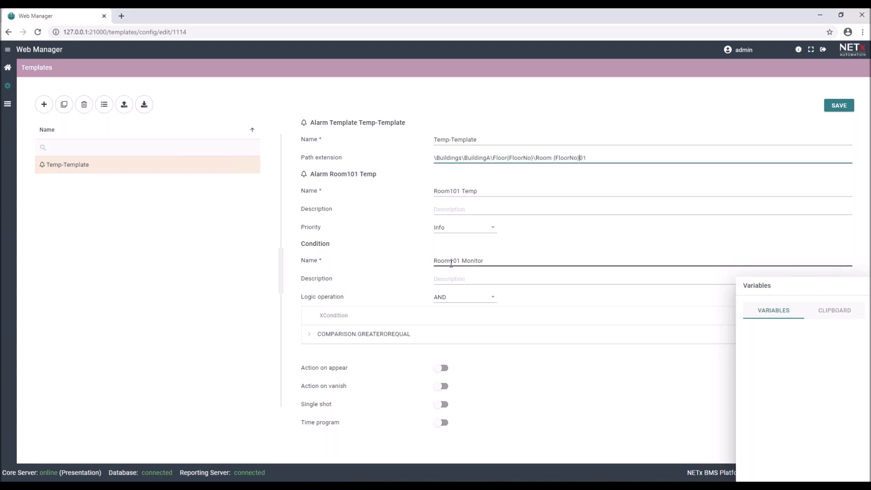
pyautogui.write('{FloorNo}')
pyautogui.moveTo(450, 191); pyautogui.dragTo(455, 191)
pyautogui.write('{FloorNo}')
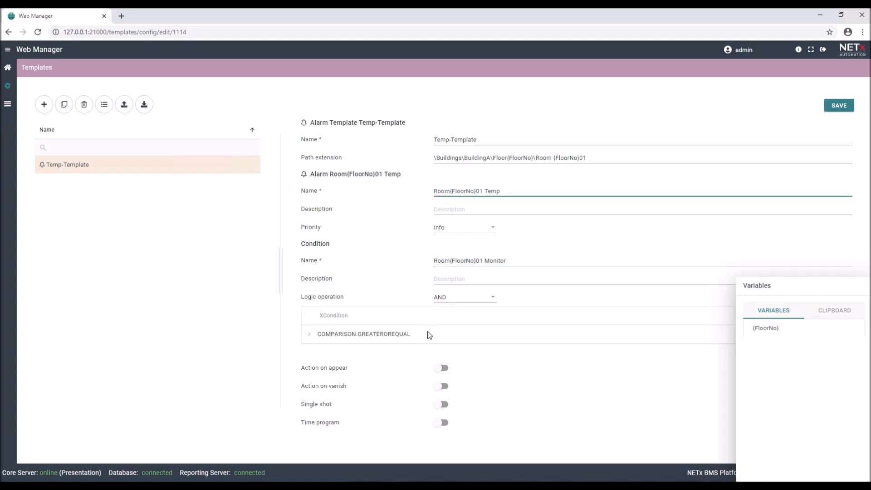
pyautogui.click(309, 335)
# Put {FloorNo} in place of the floor digit in the comparison's input item path.
pyautogui.scroll(-2, 427, 352)
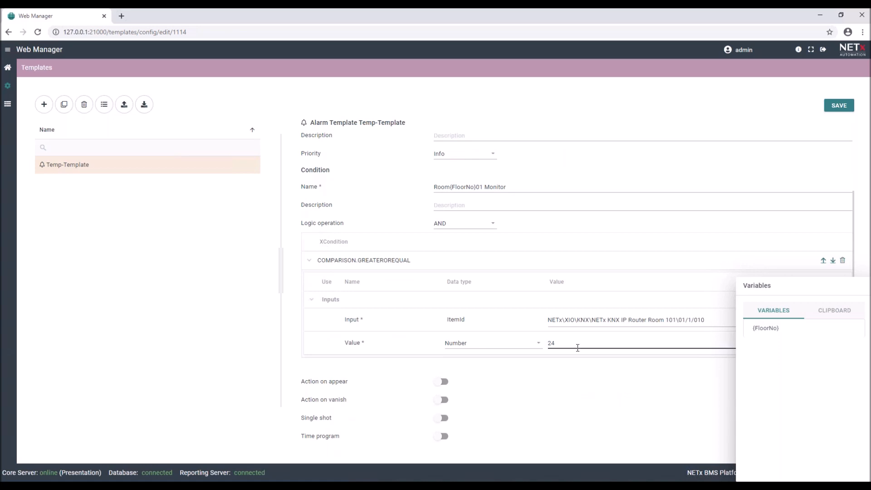
pyautogui.moveTo(667, 320); pyautogui.dragTo(670, 320)
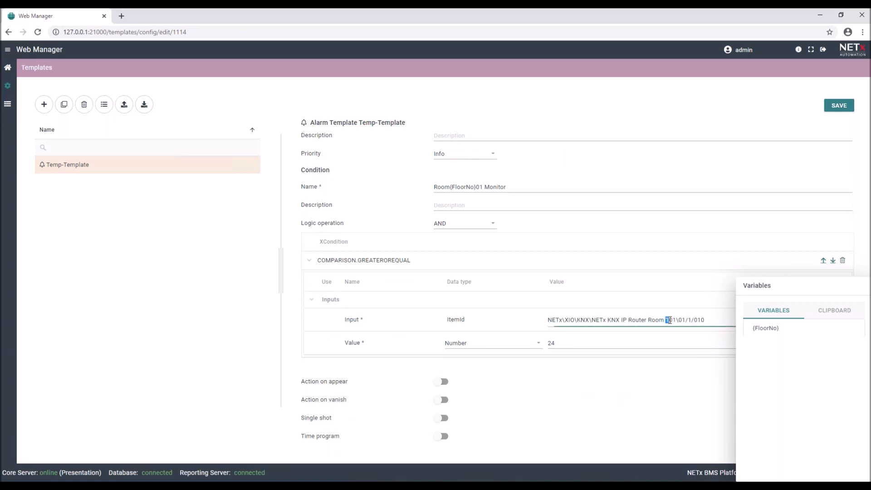
pyautogui.write('{FloorNo}')
pyautogui.write('{FloorNo}')
pyautogui.scroll(2, 521, 174)
pyautogui.click(581, 158)
# Replace room number 01 with {RoomNo} in the path extension, alarm name and condition name.
pyautogui.moveTo(581, 158); pyautogui.dragTo(600, 159)
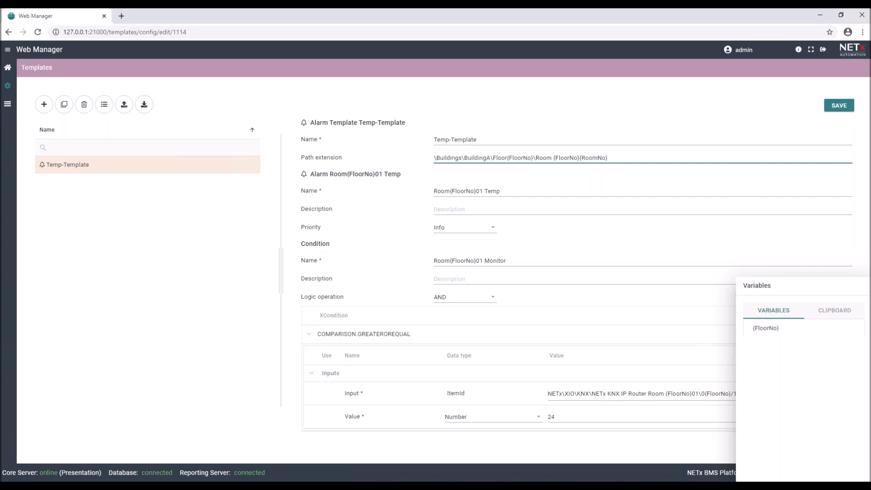
pyautogui.moveTo(602, 159); pyautogui.dragTo(611, 181)
pyautogui.hotkey('ctrl', 'c')
pyautogui.moveTo(476, 191); pyautogui.dragTo(480, 191)
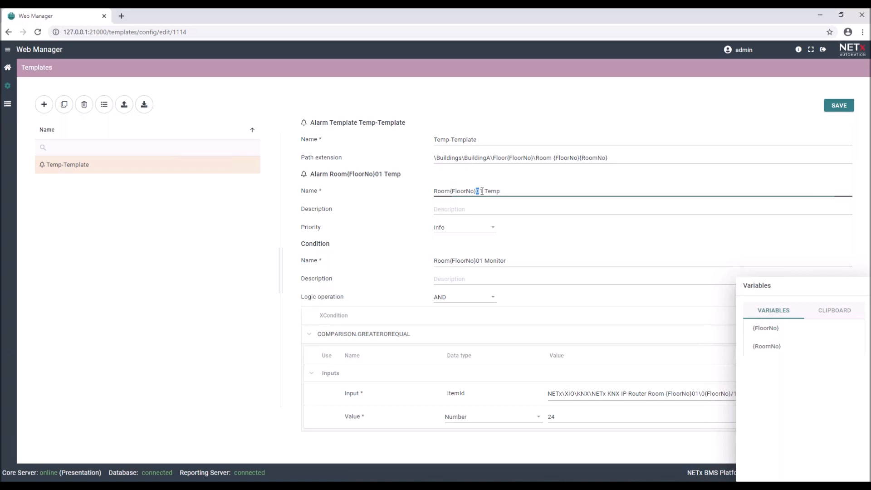
pyautogui.hotkey('ctrl', 'v')
pyautogui.moveTo(476, 261); pyautogui.dragTo(483, 260)
pyautogui.hotkey('ctrl', 'v')
# Put {RoomNo} into the input item's room name and group address, then save Temp-Template.
pyautogui.moveTo(798, 291); pyautogui.dragTo(252, 191)
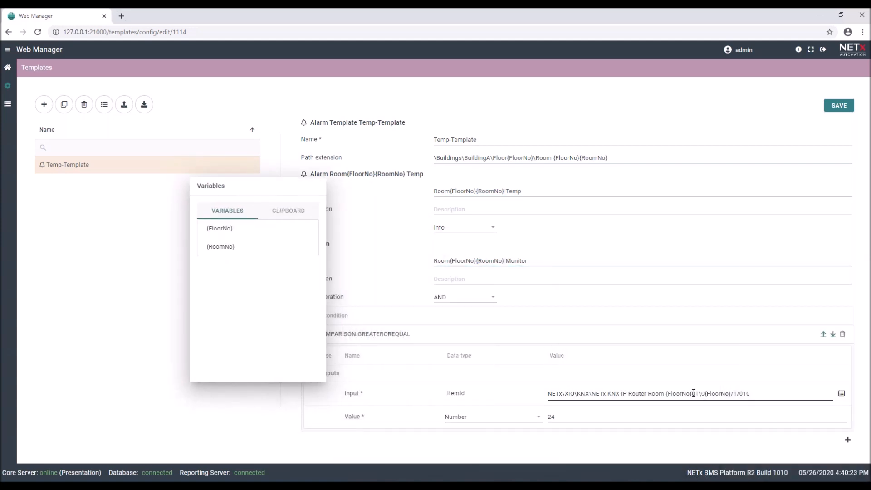
pyautogui.moveTo(692, 394); pyautogui.dragTo(699, 395)
pyautogui.hotkey('ctrl', 'v')
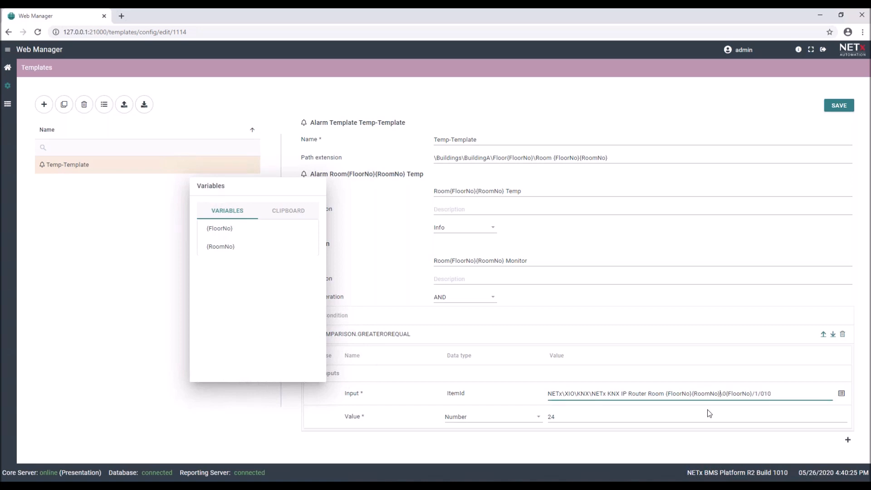
pyautogui.hotkey('ctrl', 'v')
pyautogui.scroll(-1, 640, 331)
pyautogui.scroll(1, 638, 305)
pyautogui.click(839, 106)
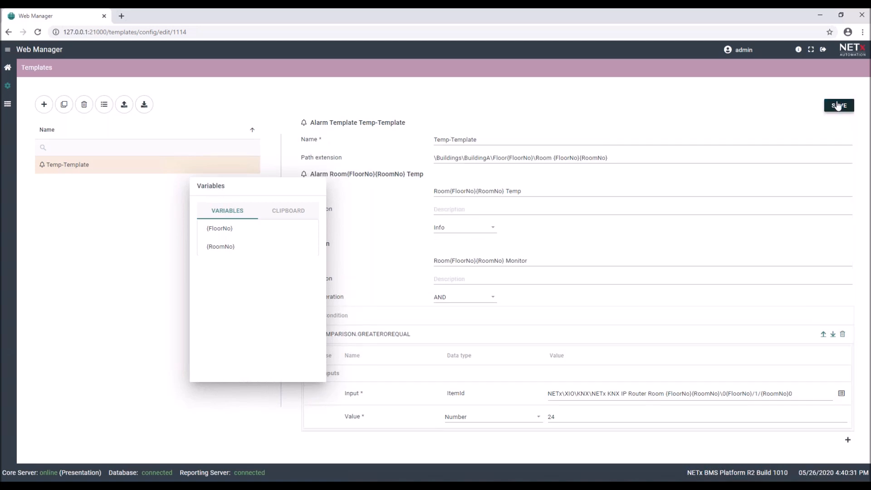
# Export Temp-Template's variables as an Excel template and open the downloaded Temp-Template.xlsx.
pyautogui.click(8, 67)
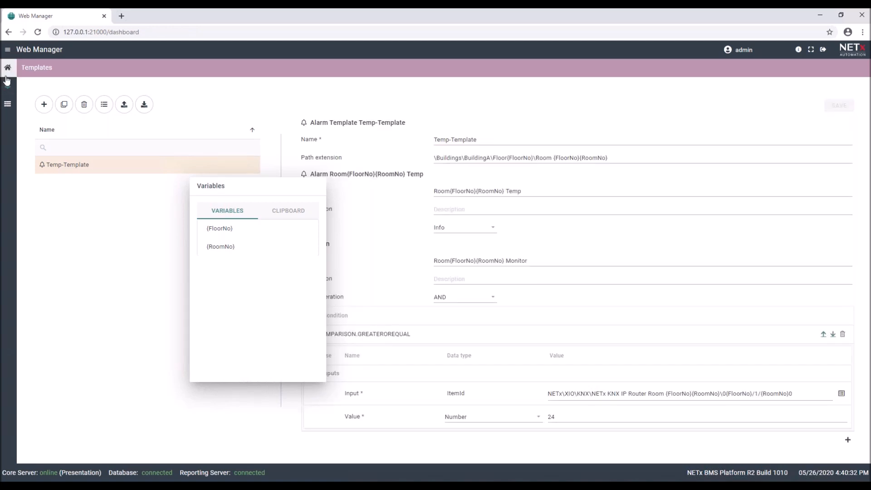
pyautogui.click(271, 173)
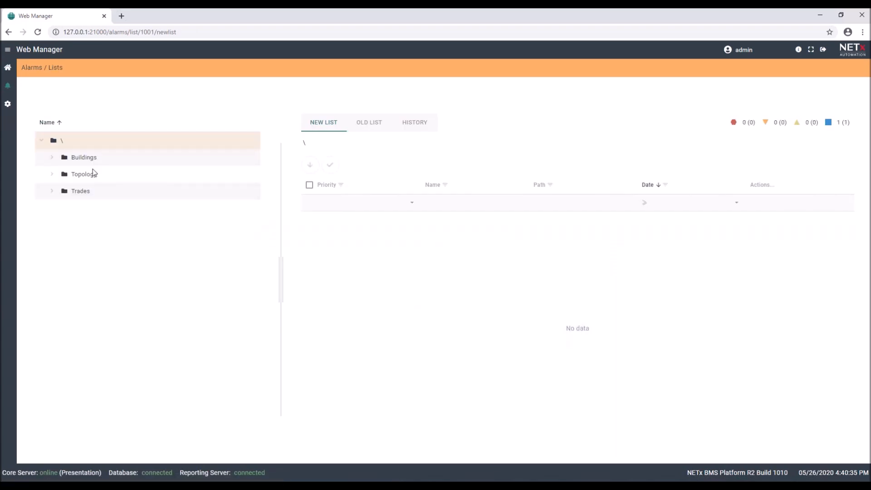
pyautogui.click(9, 106)
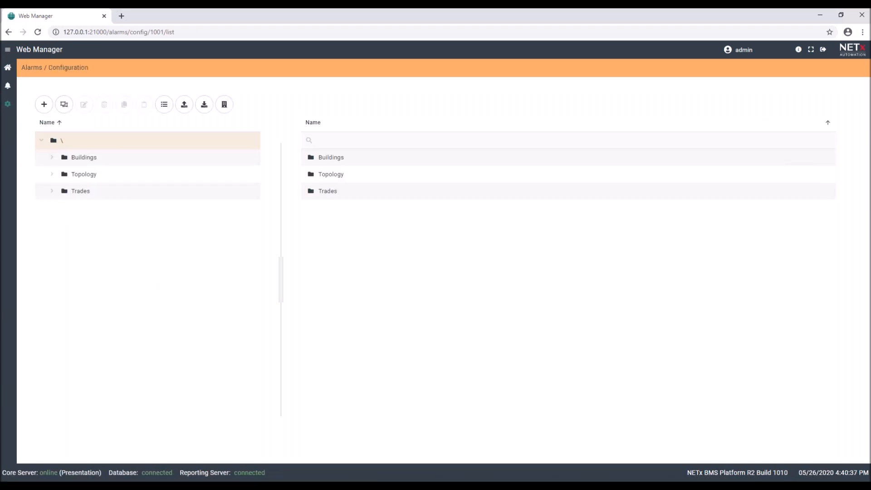
pyautogui.click(62, 105)
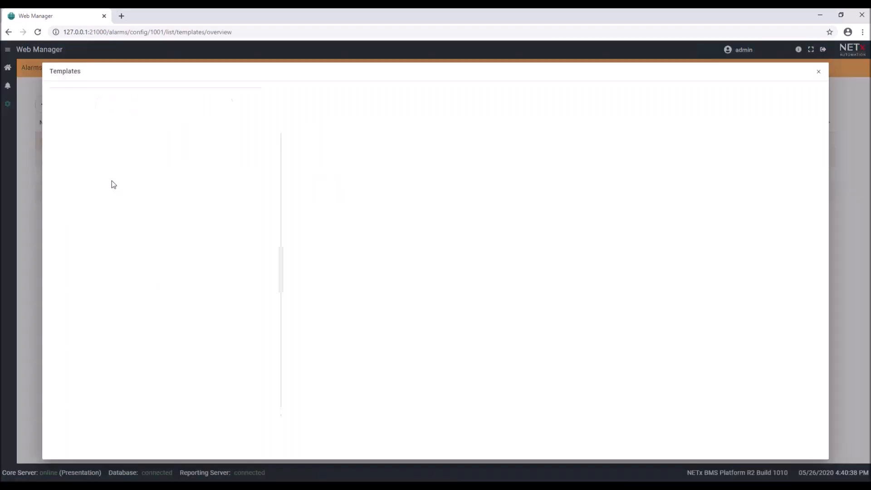
pyautogui.click(721, 95)
pyautogui.click(61, 471)
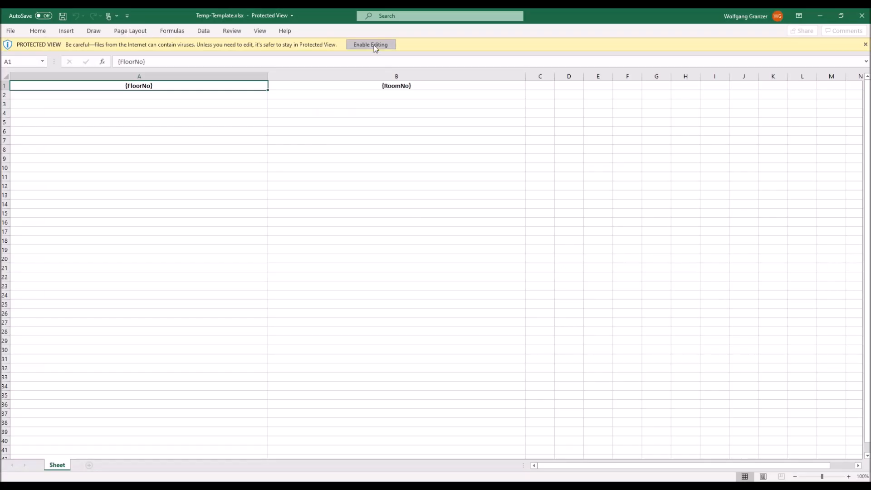
# Enable editing and format cells B2:B31 as Text so room numbers keep leading zeros.
pyautogui.click(374, 45)
pyautogui.click(398, 127)
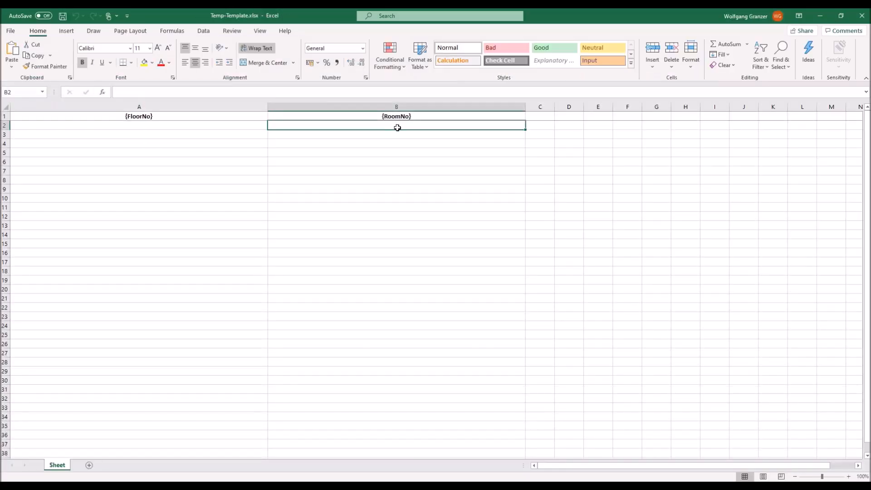
pyautogui.keyDown('shift'); pyautogui.click(403, 389); pyautogui.keyUp('shift')
pyautogui.rightClick(407, 349)
pyautogui.click(455, 306)
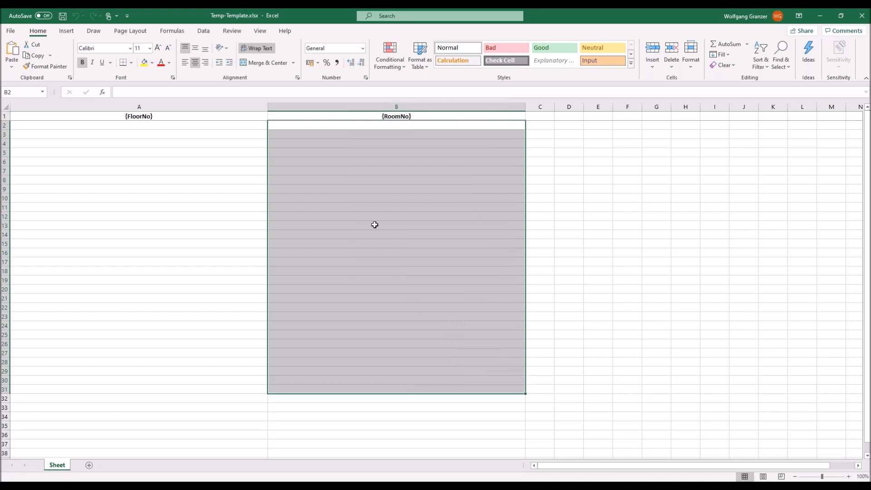
pyautogui.doubleClick(366, 287)
# Enter room numbers 01 through 10 in cells B2 to B11.
pyautogui.click(402, 125)
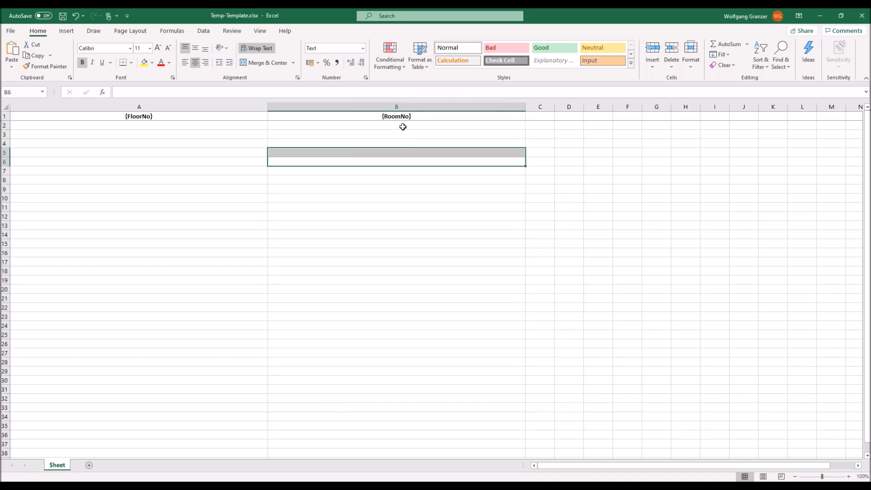
pyautogui.write('01')
pyautogui.press('Return')
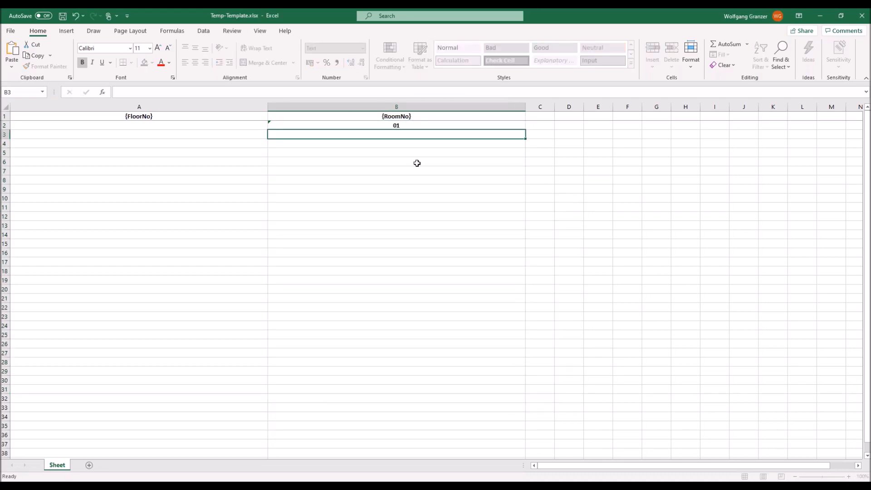
pyautogui.write('02')
pyautogui.press('Return')
pyautogui.write('03')
pyautogui.press('Return')
pyautogui.write('04')
pyautogui.press('Return')
pyautogui.write('05')
pyautogui.press('Return')
pyautogui.write('06')
pyautogui.press('Return')
pyautogui.write('07')
pyautogui.press('Return')
pyautogui.write('08')
pyautogui.press('Return')
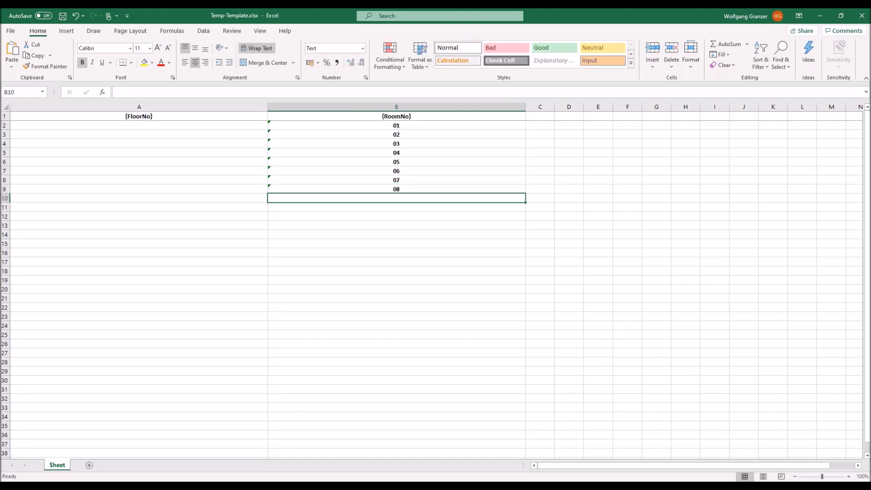
pyautogui.write('09')
pyautogui.press('Return')
pyautogui.write('10')
pyautogui.press('Return')
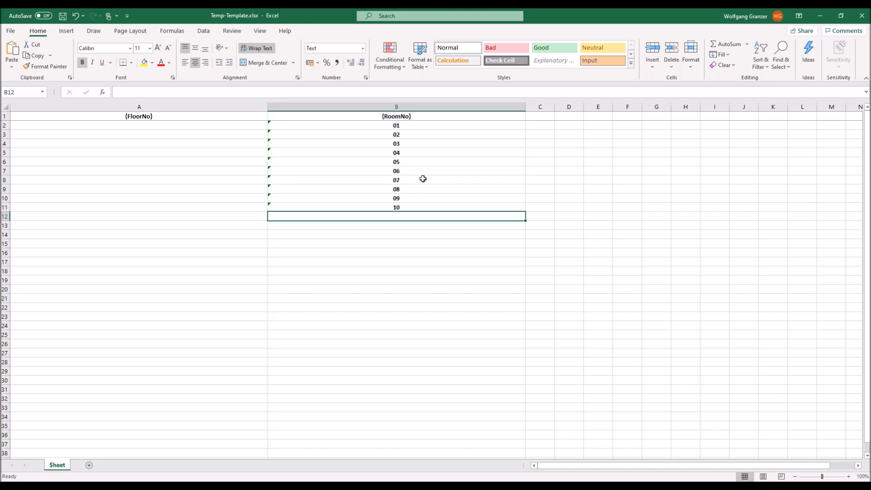
# Fill A2:A11 with floor number 1.
pyautogui.click(244, 124)
pyautogui.write('1')
pyautogui.hotkey('ctrl', 'Return')
pyautogui.hotkey('ctrl', 'c')
pyautogui.click(233, 134)
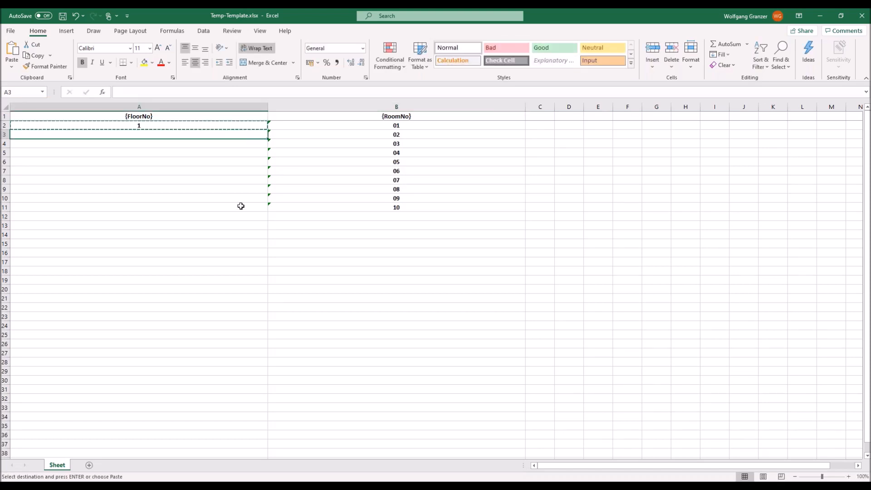
pyautogui.keyDown('shift'); pyautogui.click(237, 206); pyautogui.keyUp('shift')
pyautogui.hotkey('ctrl', 'v')
# Copy room numbers 01–10 into B12:B21 for the second floor.
pyautogui.moveTo(405, 125); pyautogui.dragTo(403, 207)
pyautogui.hotkey('ctrl', 'c')
pyautogui.click(394, 218)
pyautogui.hotkey('ctrl', 'v')
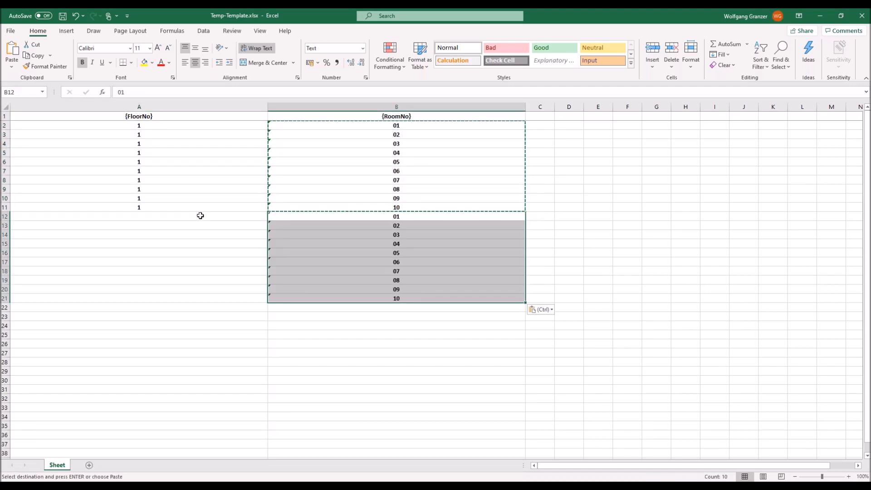
# Fill A12:A21 with floor number 2 and save the workbook.
pyautogui.click(200, 216)
pyautogui.write('2')
pyautogui.press('Return')
pyautogui.click(180, 216)
pyautogui.hotkey('ctrl', 'c')
pyautogui.moveTo(185, 229); pyautogui.dragTo(220, 296)
pyautogui.hotkey('ctrl', 'v')
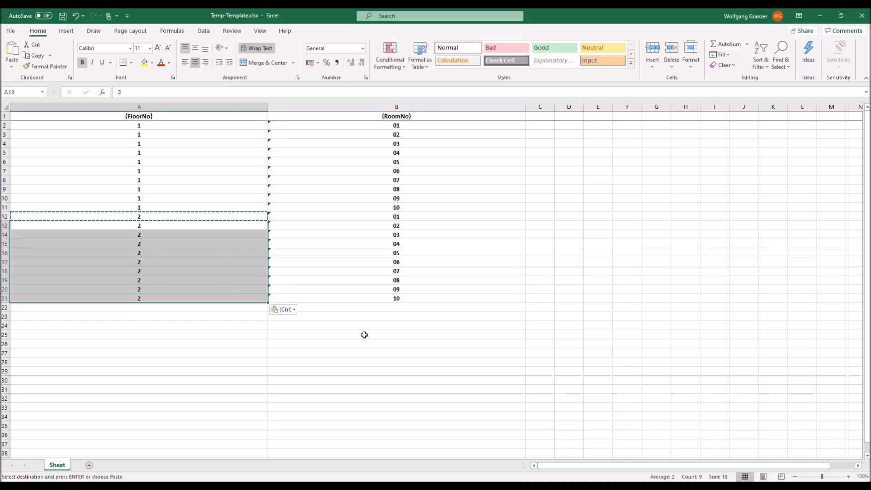
pyautogui.click(358, 344)
pyautogui.hotkey('ctrl', 's')
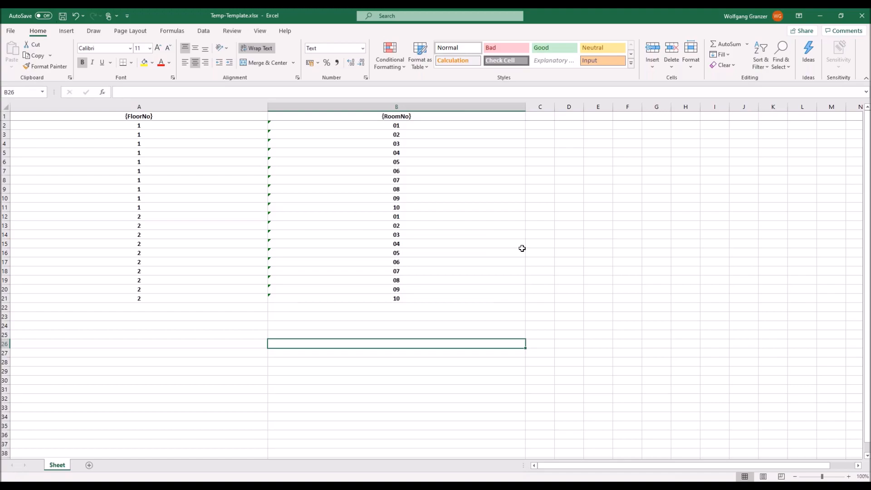
# Import the filled Temp-Template.xlsx into the template and close the import summary.
pyautogui.click(862, 15)
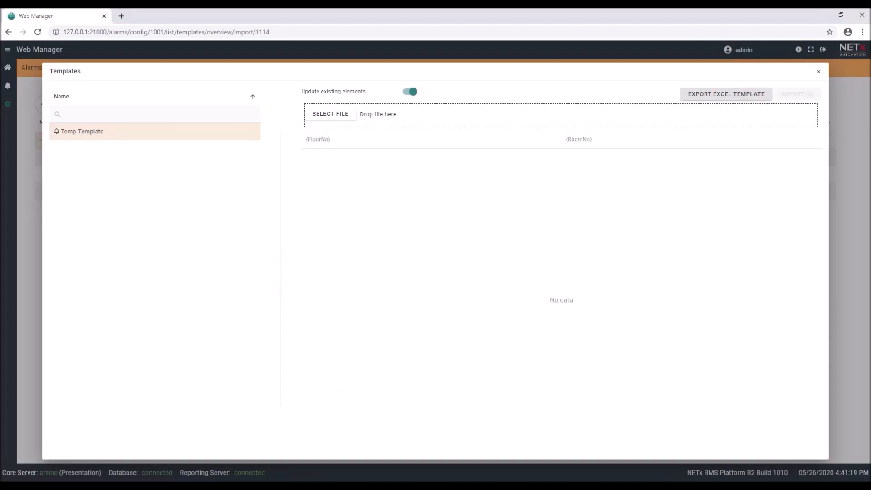
pyautogui.click(248, 486)
pyautogui.moveTo(267, 270); pyautogui.dragTo(493, 113)
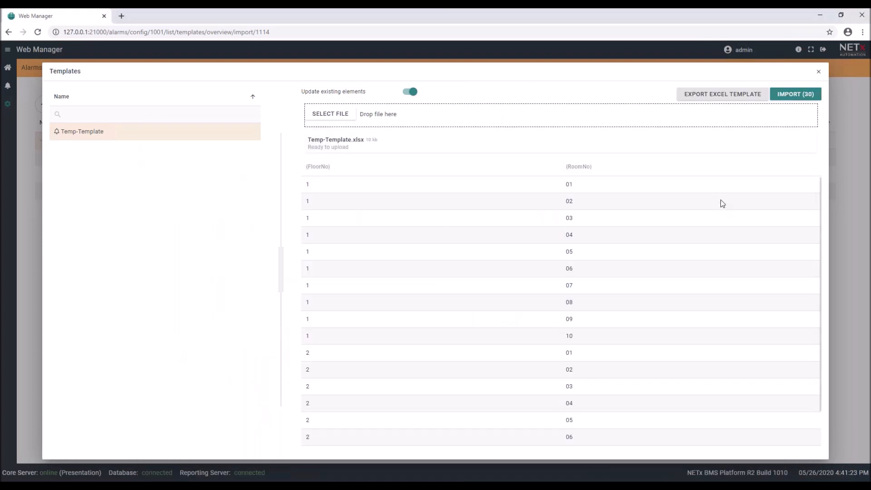
pyautogui.click(796, 94)
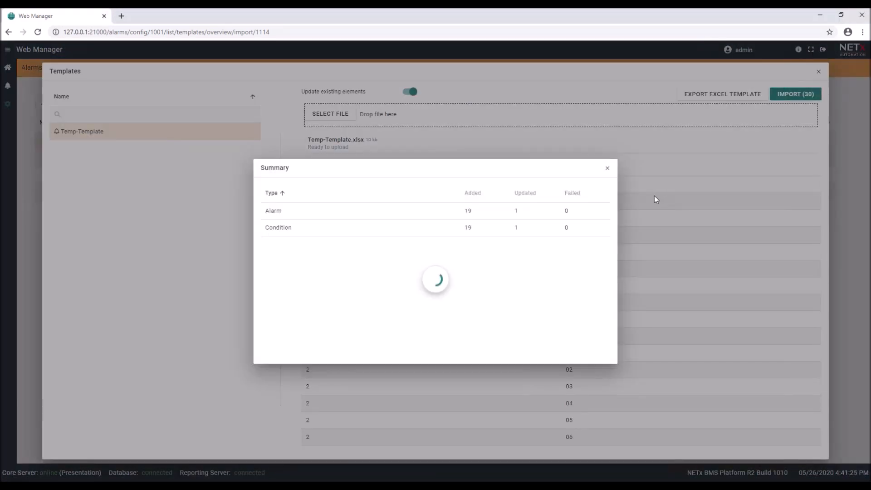
pyautogui.click(607, 168)
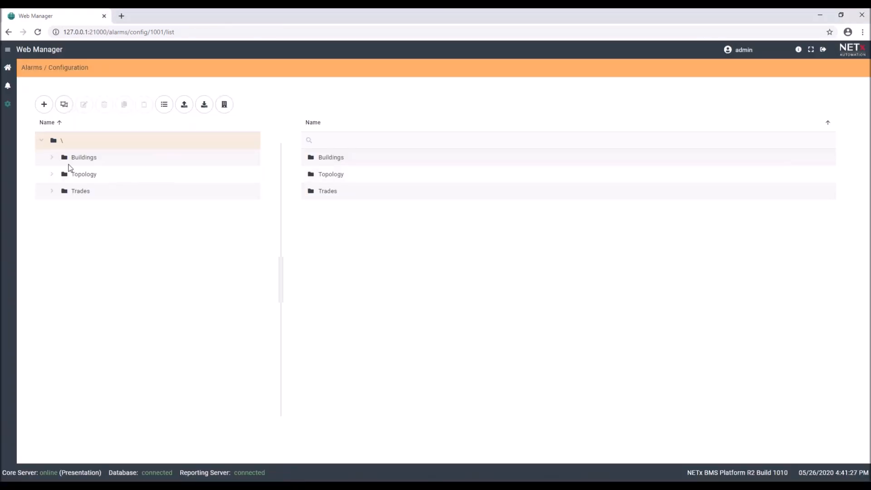
# Expand Buildings > BuildingA > Floor1 > Room 102 and check the generated Room102 Monitor and Temp entries.
pyautogui.click(51, 156)
pyautogui.click(63, 174)
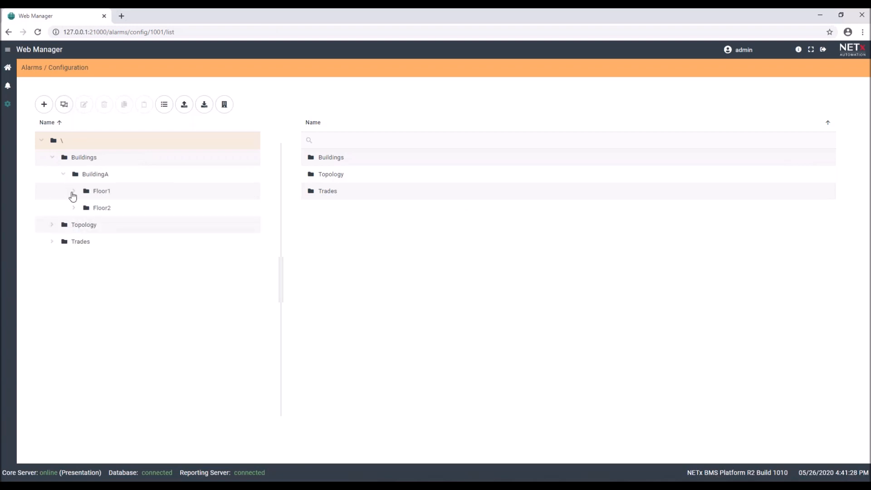
pyautogui.click(73, 196)
pyautogui.click(74, 191)
pyautogui.click(85, 225)
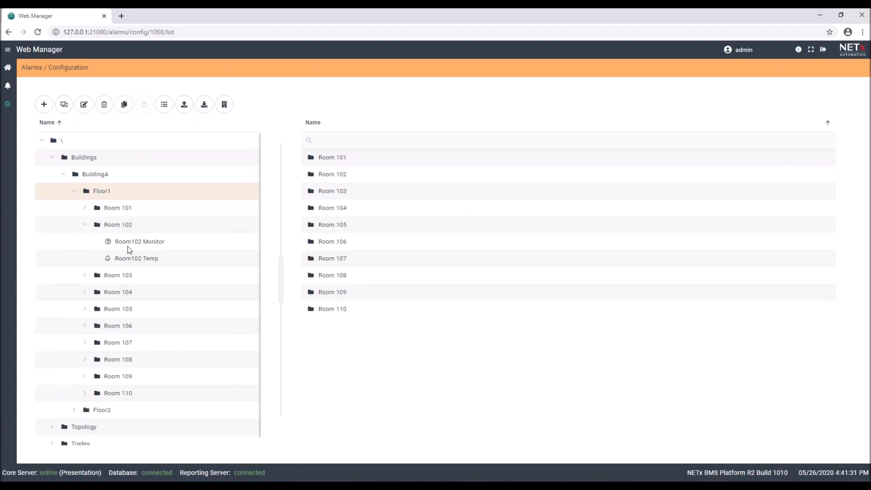
pyautogui.click(128, 246)
pyautogui.click(127, 258)
# Inspect Room103 Monitor's greater-or-equal comparison: Room 103 input at 01/1/030 with threshold 24.
pyautogui.click(85, 275)
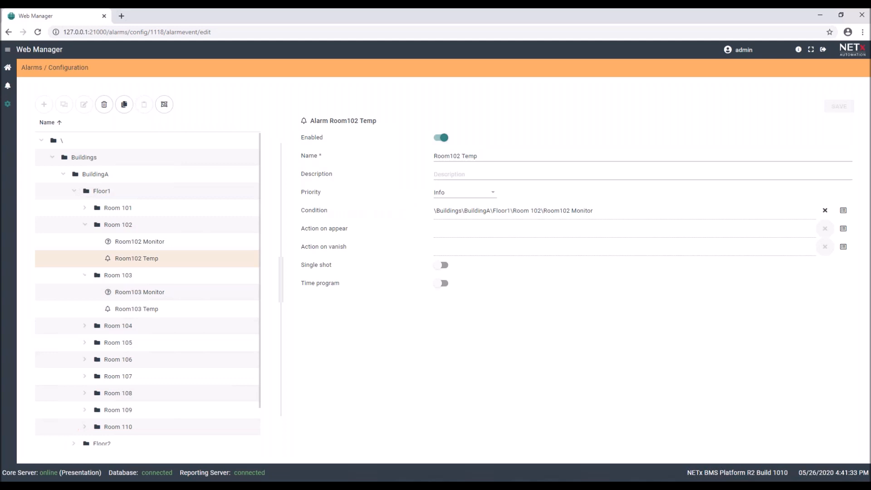
pyautogui.click(136, 312)
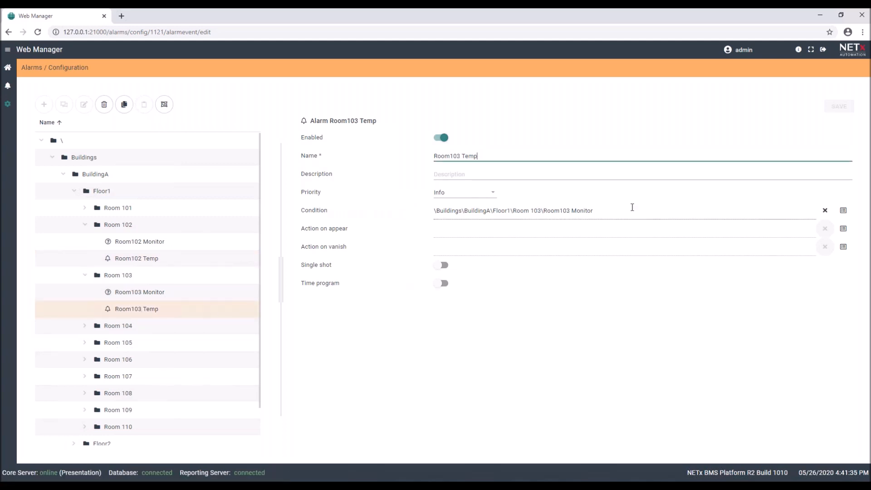
pyautogui.click(200, 293)
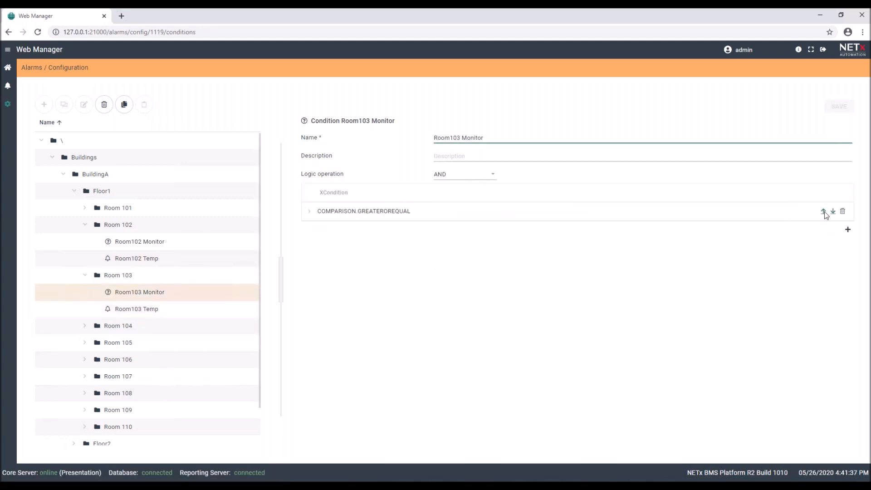
pyautogui.click(308, 212)
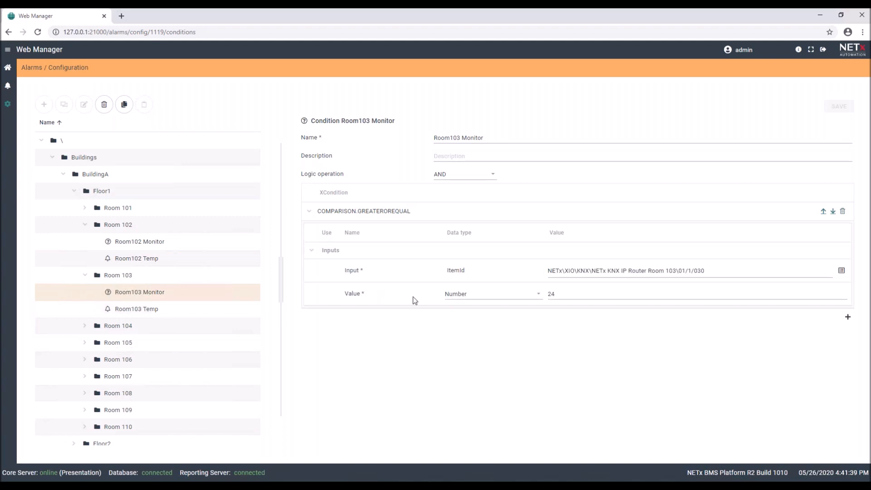
pyautogui.moveTo(665, 271); pyautogui.dragTo(726, 275)
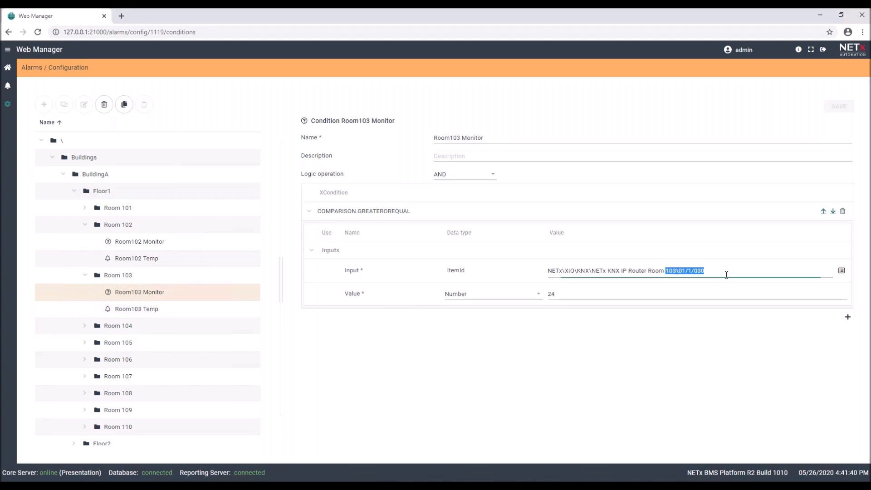
pyautogui.click(650, 353)
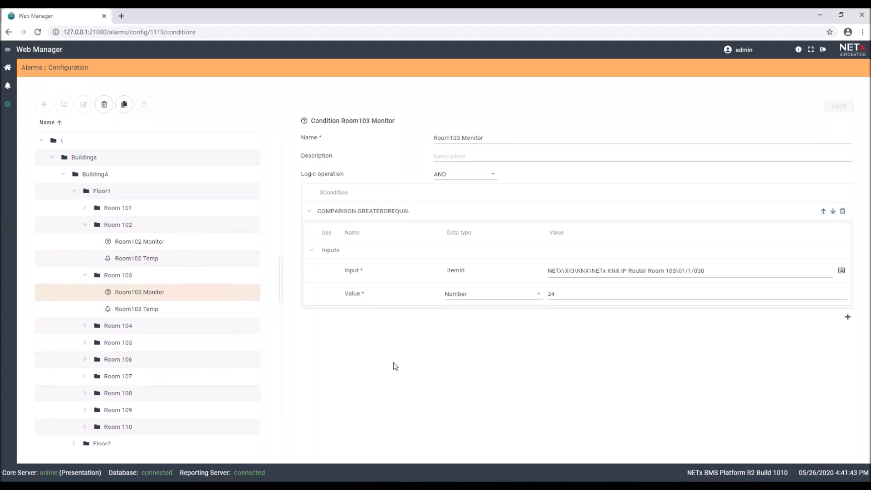
# Minimize the browser and File Explorer, then launch the Visualization Editor with administrator approval.
pyautogui.click(823, 15)
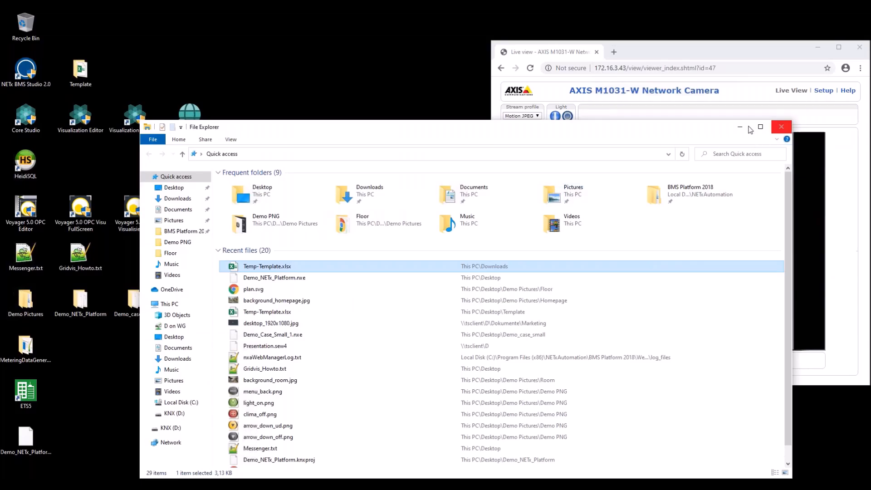
pyautogui.click(739, 126)
pyautogui.doubleClick(81, 117)
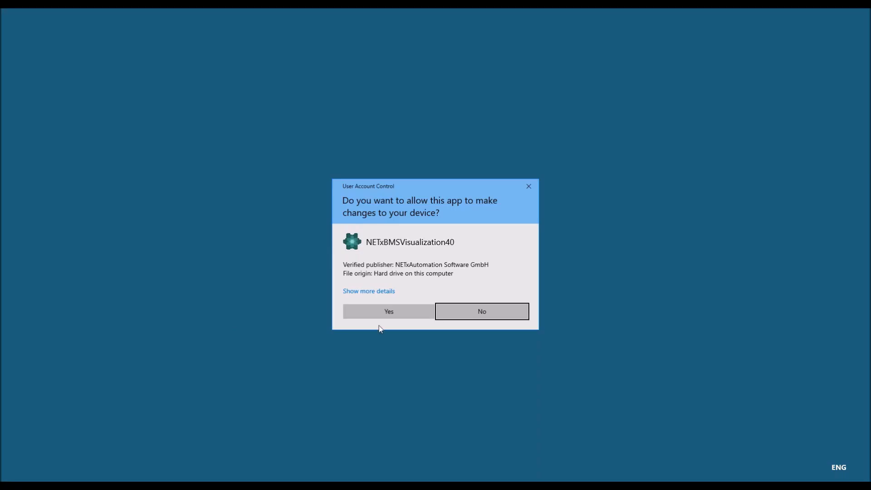
pyautogui.click(389, 312)
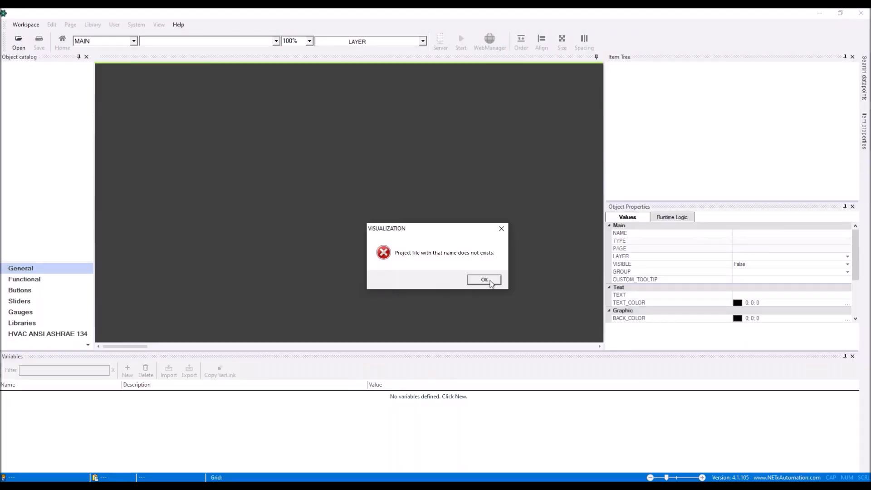
# Dismiss the missing-project error, create a 1920x1080 workspace named Hotel, accept the server connection, and log in.
pyautogui.click(490, 281)
pyautogui.click(28, 24)
pyautogui.click(50, 36)
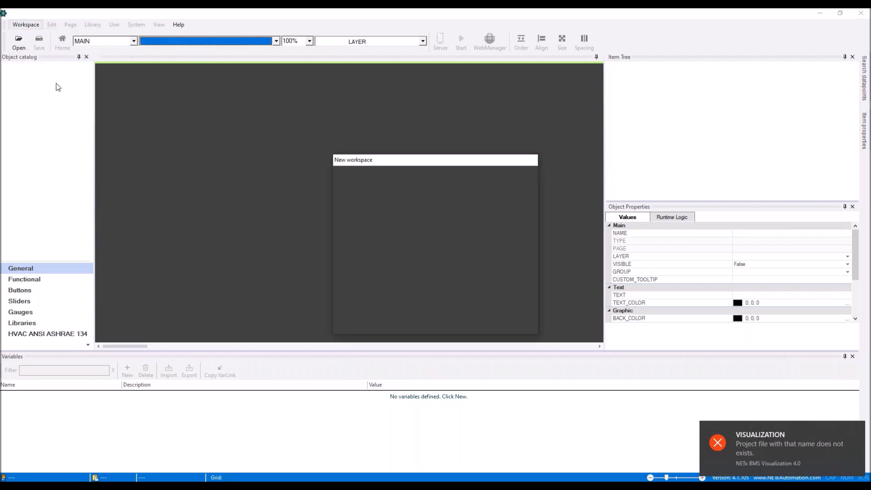
pyautogui.write('Hotel')
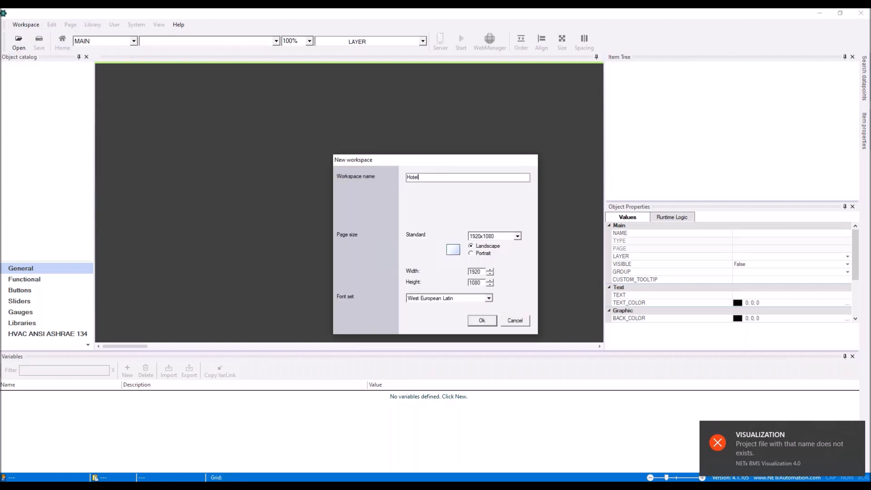
pyautogui.click(492, 322)
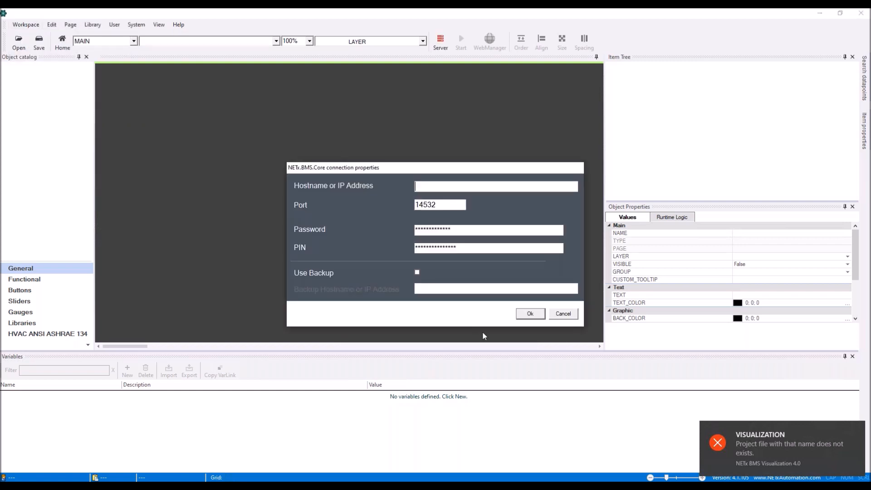
pyautogui.click(529, 313)
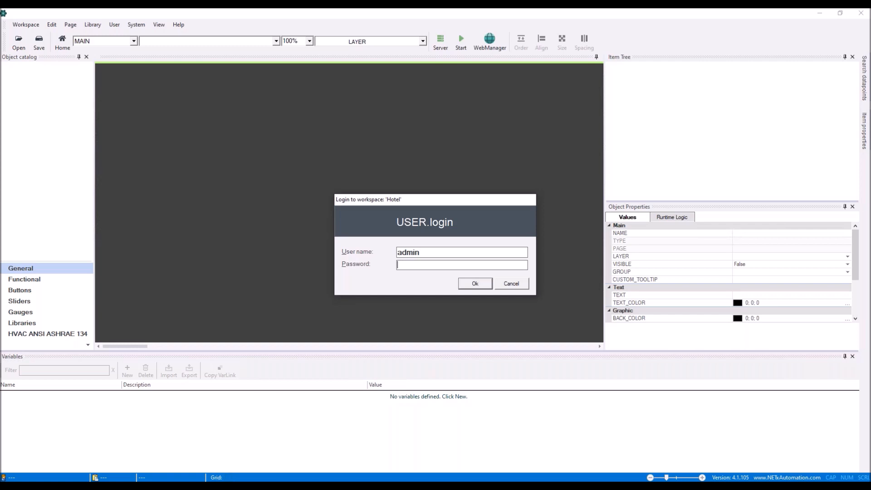
pyautogui.press('Return')
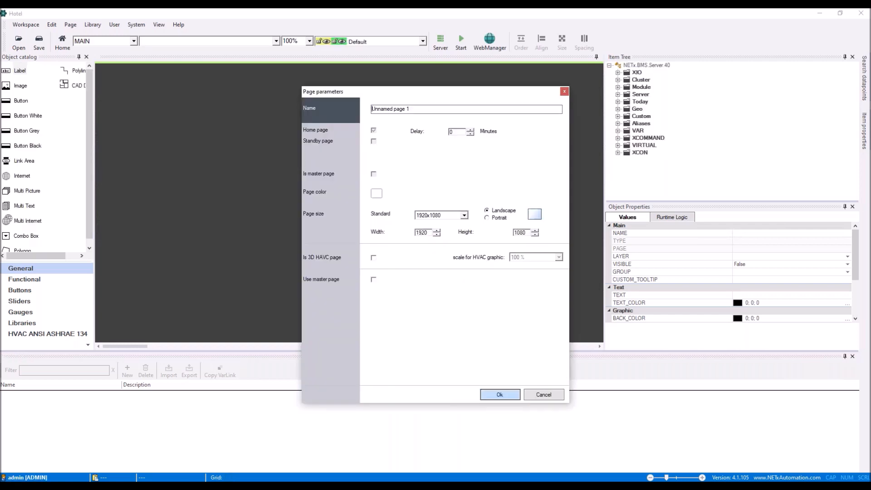
# Create the Start page and add an image showing background_homepage.jpg.
pyautogui.moveTo(416, 109); pyautogui.dragTo(372, 106)
pyautogui.write('Start page')
pyautogui.click(499, 395)
pyautogui.moveTo(20, 86); pyautogui.dragTo(207, 156)
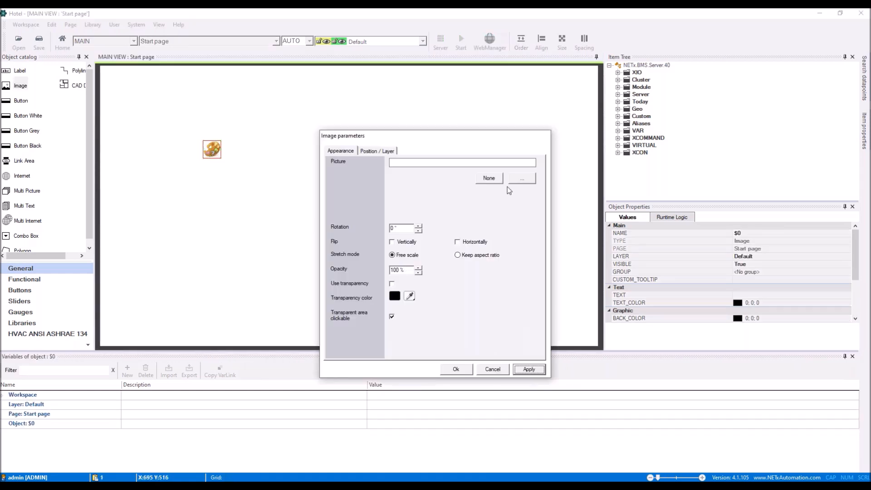
pyautogui.click(521, 178)
pyautogui.click(466, 165)
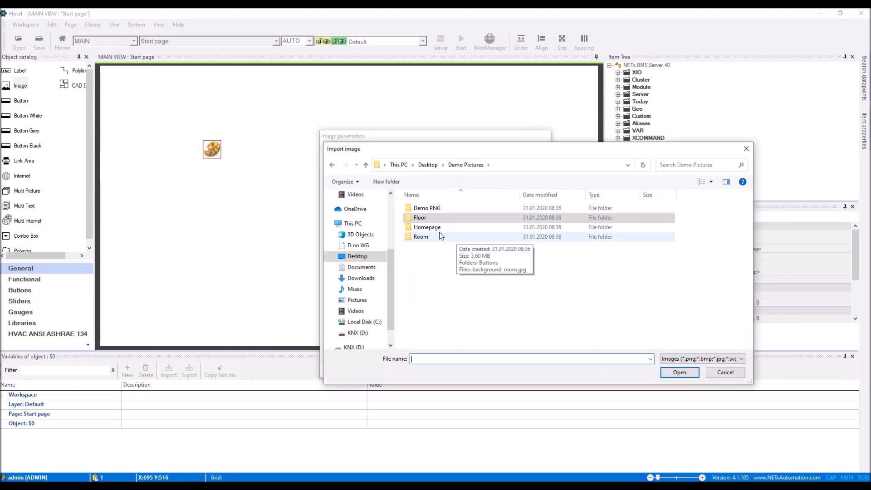
pyautogui.doubleClick(424, 226)
pyautogui.doubleClick(481, 234)
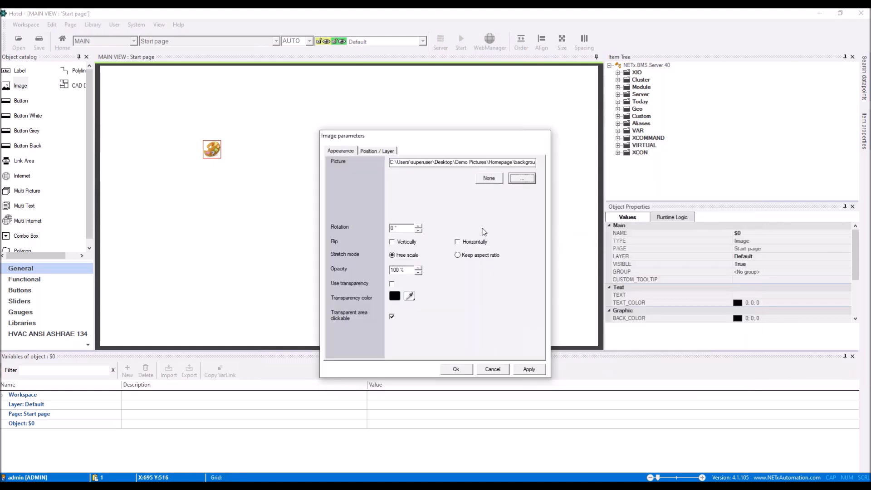
# Position the image at Top/Left 0, size 1920×1080, on the Background layer.
pyautogui.click(379, 153)
pyautogui.write('0')
pyautogui.click(407, 174)
pyautogui.write('1')
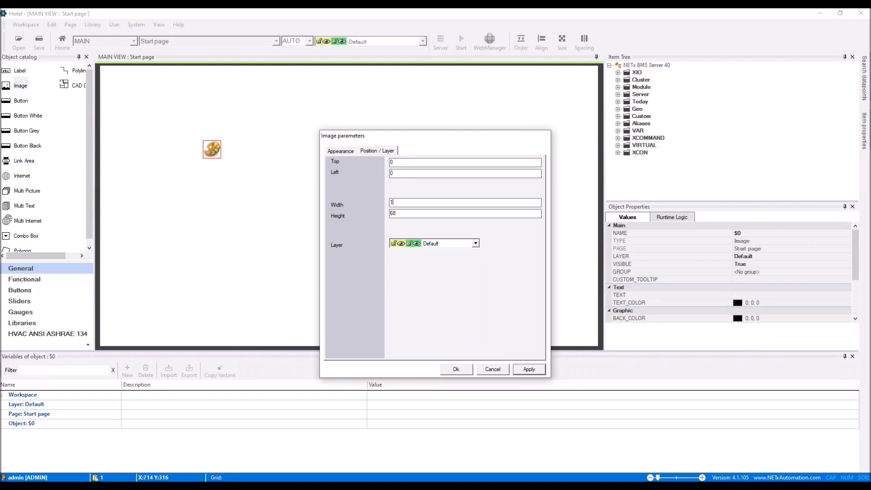
pyautogui.doubleClick(406, 214)
pyautogui.write('1080')
pyautogui.click(475, 243)
pyautogui.click(447, 260)
pyautogui.click(464, 368)
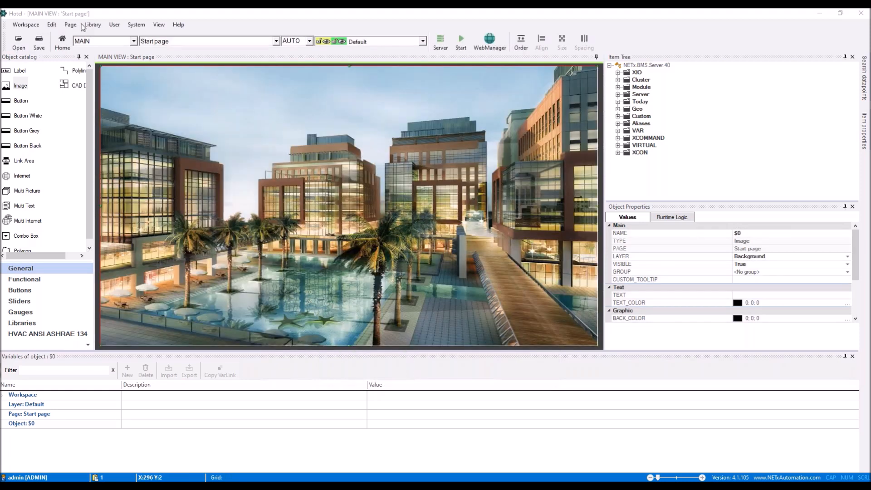
pyautogui.click(70, 25)
# Create the Floor page and place an image object on it.
pyautogui.click(83, 34)
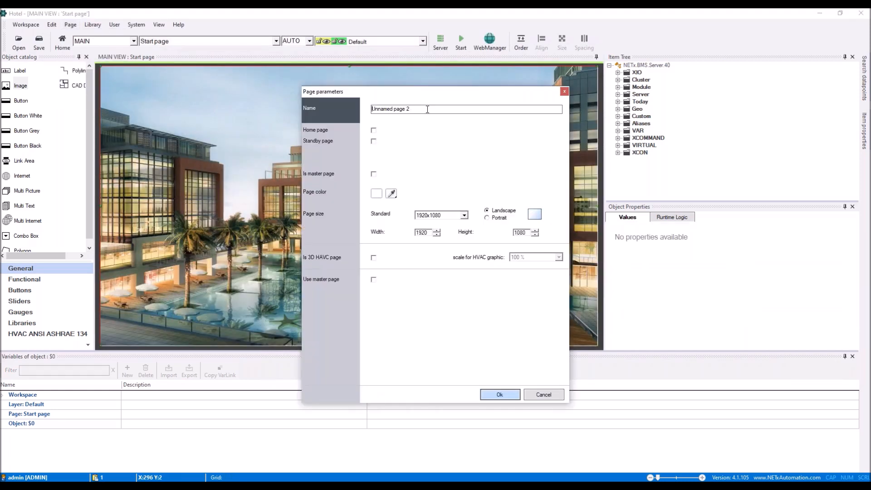
pyautogui.write('Floor')
pyautogui.click(500, 394)
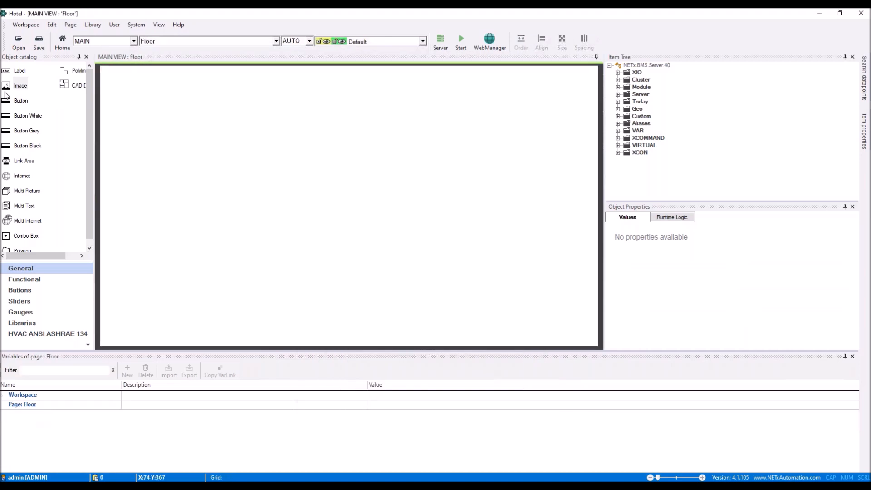
pyautogui.moveTo(19, 89); pyautogui.dragTo(345, 261)
pyautogui.doubleClick(253, 174)
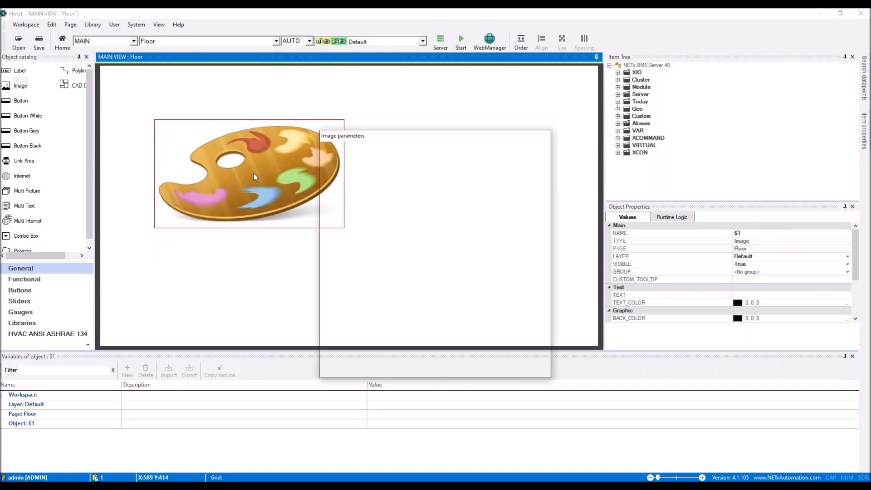
# Set the image's picture to Floor\plan.svg from Demo Pictures.
pyautogui.click(344, 152)
pyautogui.click(522, 179)
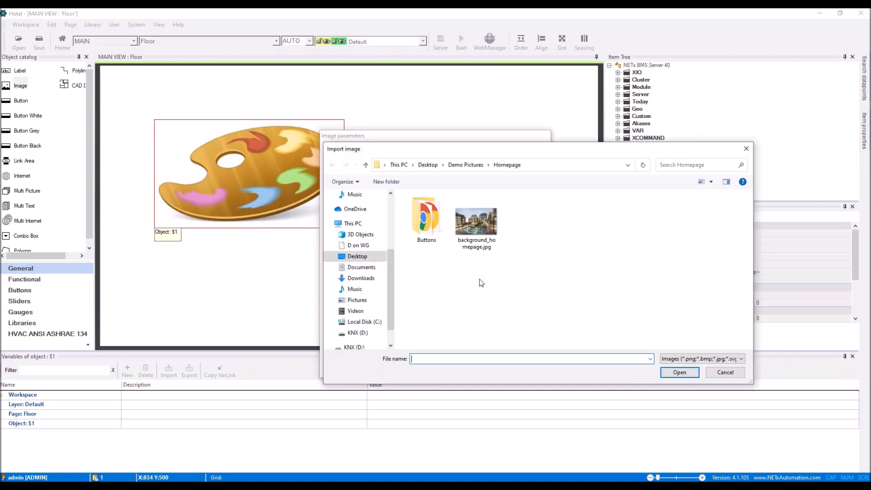
pyautogui.click(466, 166)
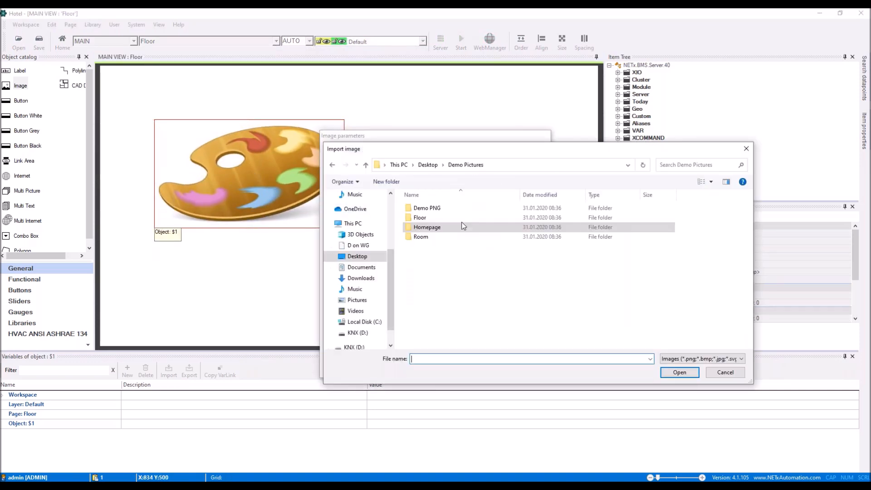
pyautogui.doubleClick(425, 217)
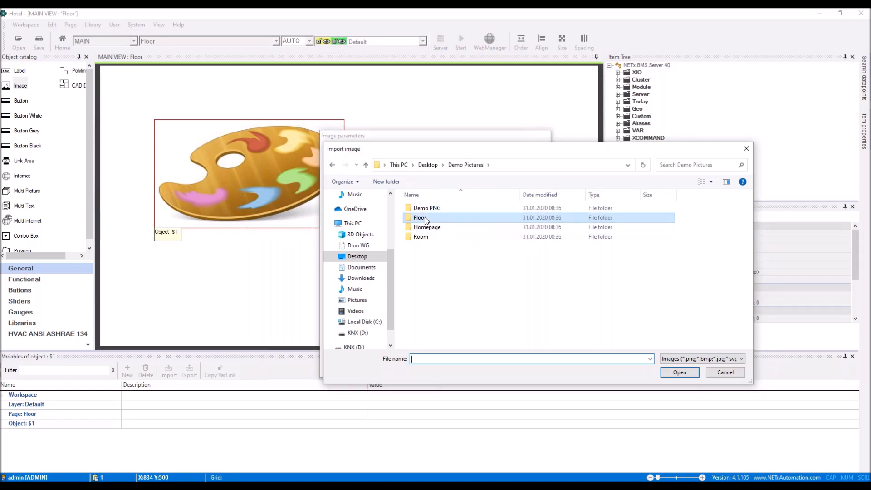
pyautogui.doubleClick(425, 237)
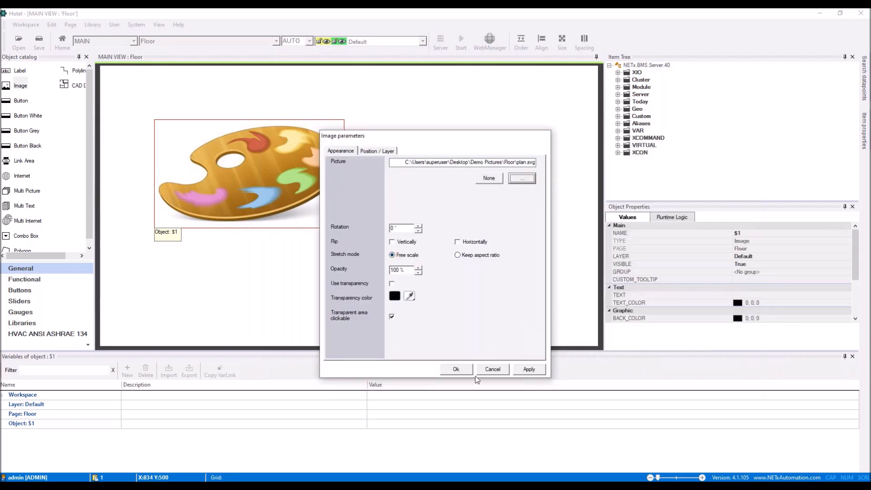
pyautogui.click(456, 369)
# Enlarge the floor plan across the page, move it to the Background layer, and add a label above it.
pyautogui.moveTo(345, 229); pyautogui.dragTo(551, 281)
pyautogui.moveTo(488, 235); pyautogui.dragTo(459, 205)
pyautogui.moveTo(521, 252); pyautogui.dragTo(576, 288)
pyautogui.doubleClick(456, 217)
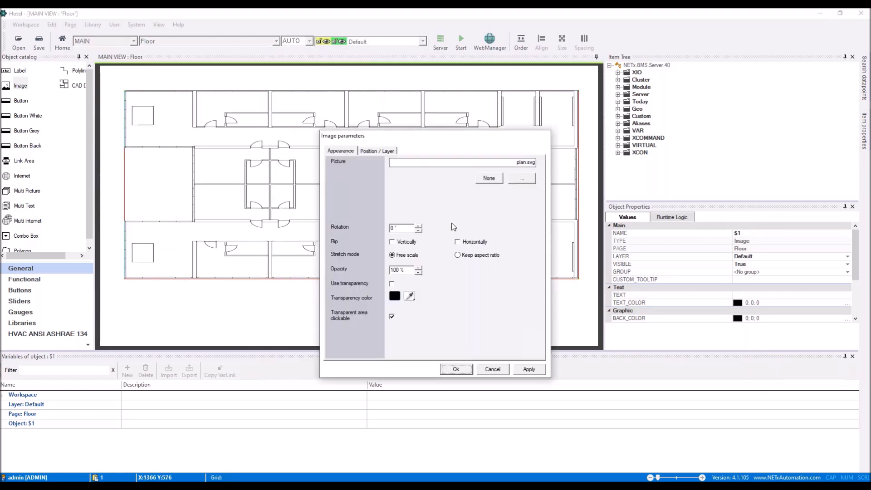
pyautogui.click(389, 152)
pyautogui.click(436, 244)
pyautogui.click(439, 257)
pyautogui.click(456, 369)
pyautogui.moveTo(20, 70); pyautogui.dragTo(368, 83)
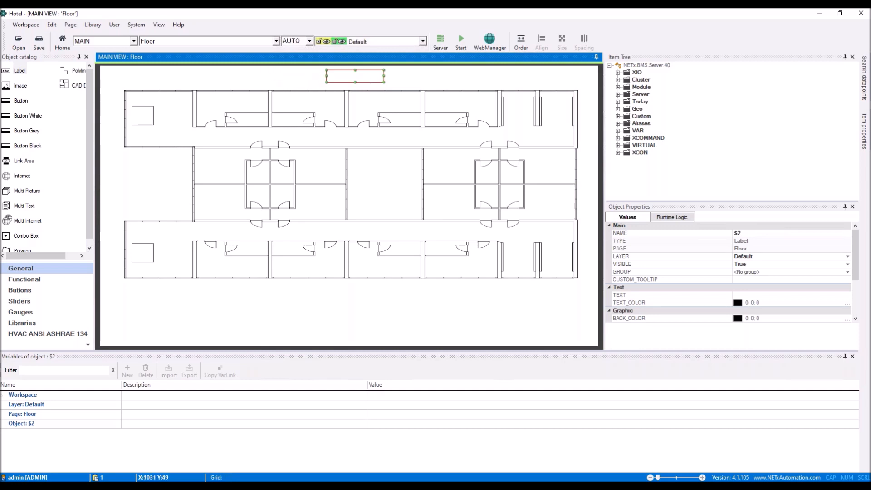
# Make the label read 'Floor 1' and add a FloorNo page variable.
pyautogui.doubleClick(369, 82)
pyautogui.click(398, 179)
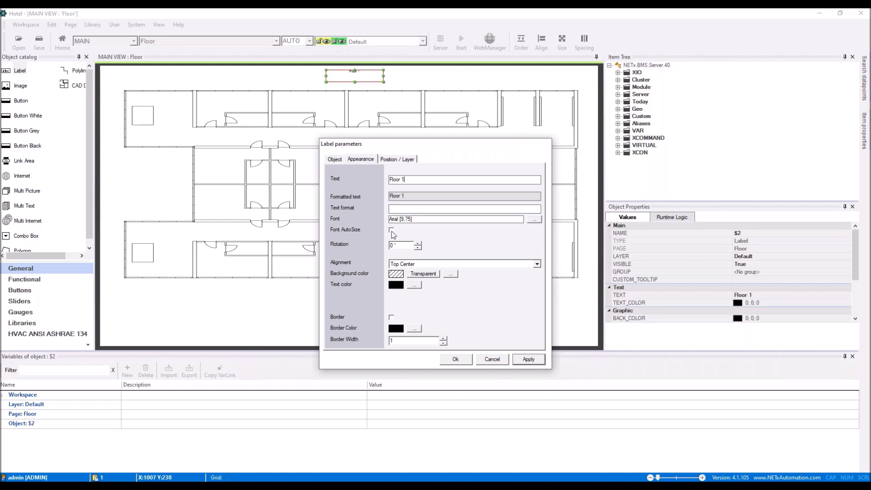
pyautogui.click(460, 360)
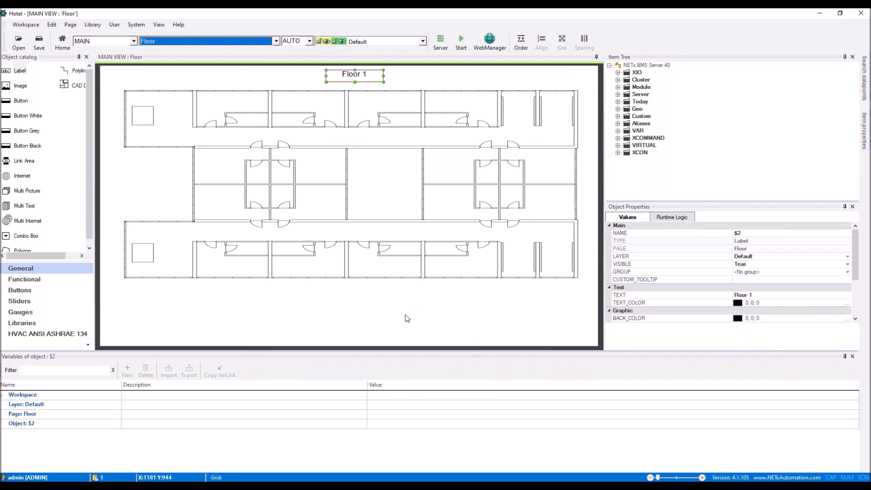
pyautogui.click(27, 415)
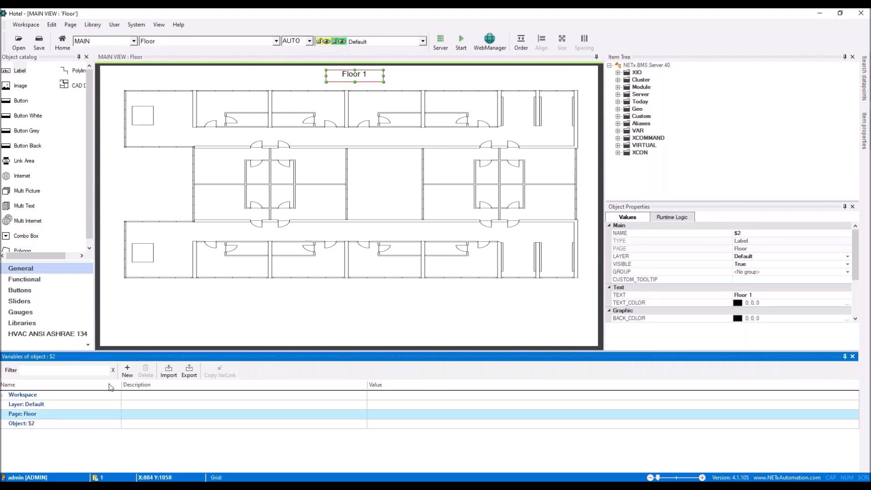
pyautogui.click(128, 372)
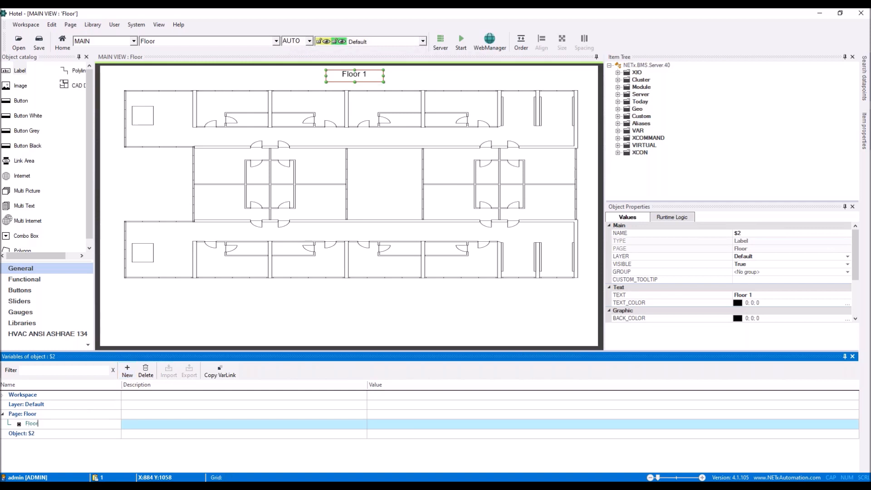
pyautogui.write('FloorNo')
pyautogui.press('Return')
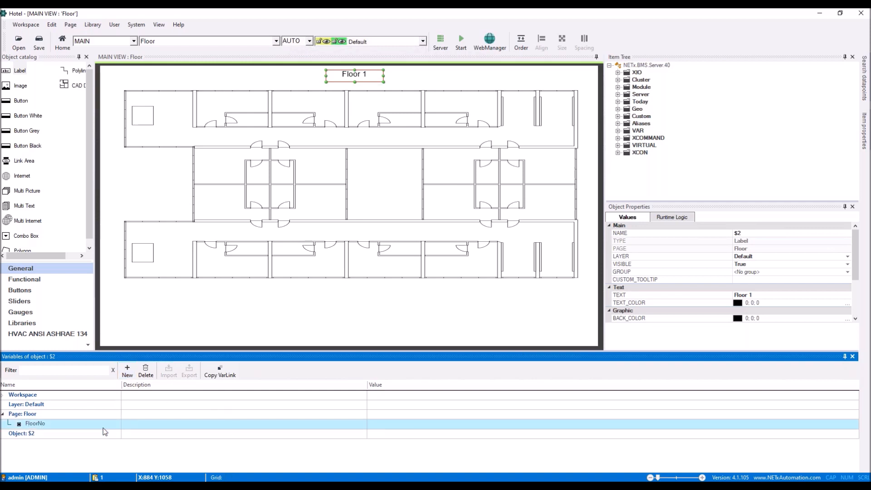
# Change the label text to Floor {PG:FloorNo}.
pyautogui.doubleClick(357, 79)
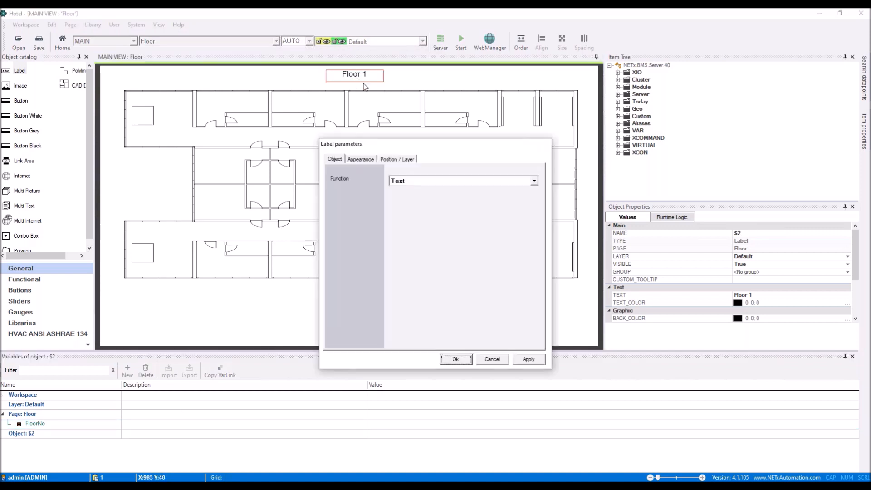
pyautogui.doubleClick(403, 179)
pyautogui.write('{PG:FloorNo}')
pyautogui.click(466, 363)
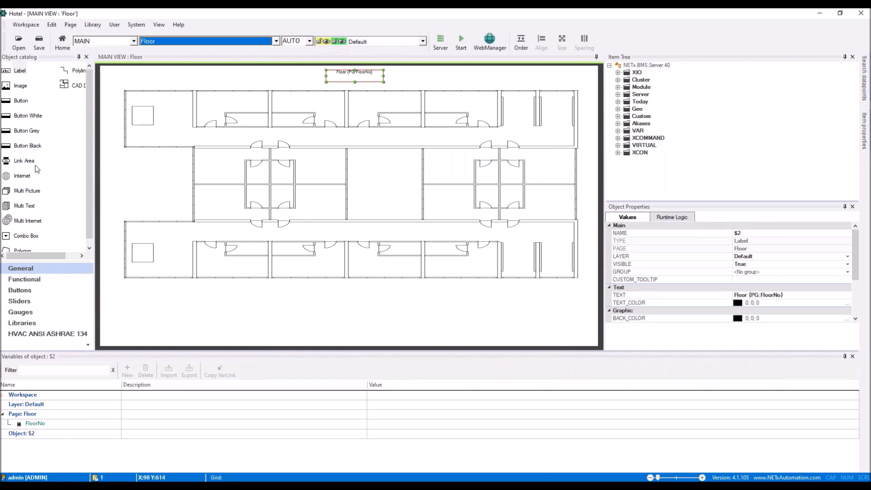
# Show the NETx Style Gray button library.
pyautogui.click(20, 290)
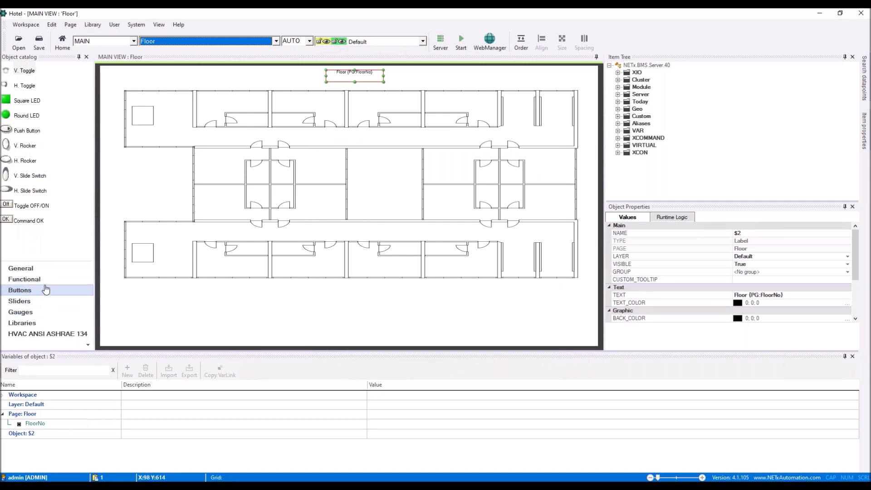
pyautogui.click(27, 323)
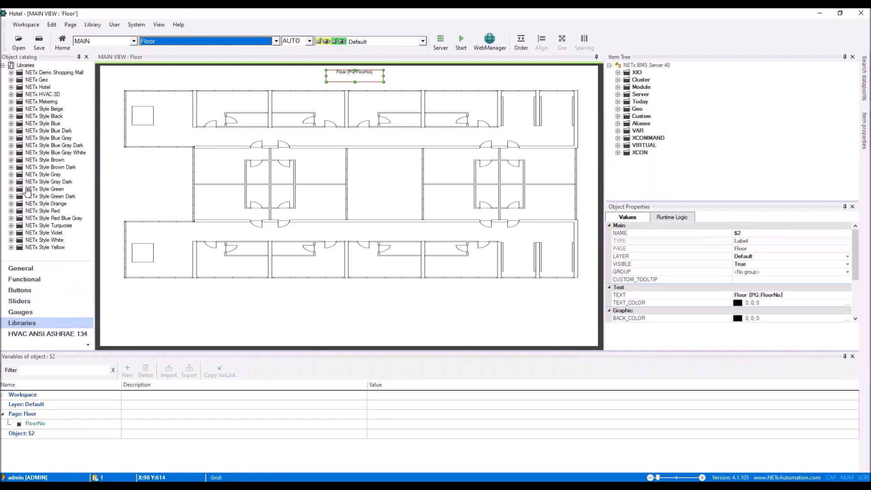
pyautogui.click(14, 177)
pyautogui.scroll(-12, 63, 198)
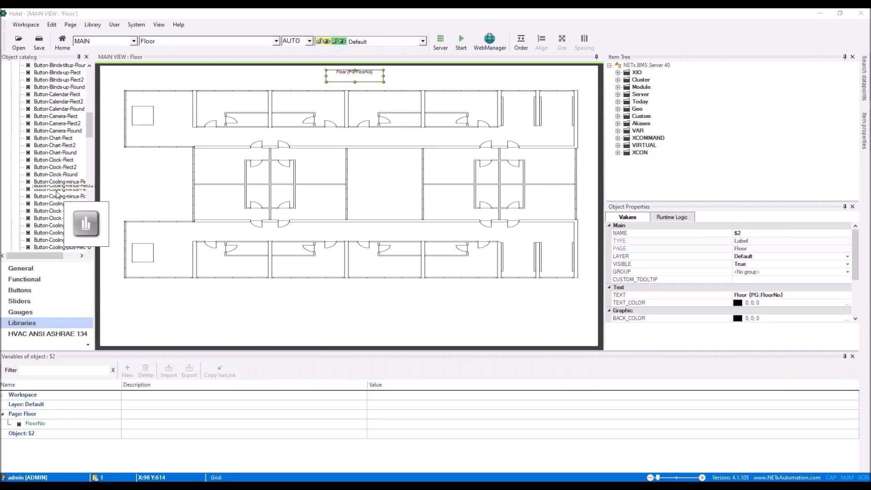
# Place a light-bulb button from the gray library below the floor plan.
pyautogui.scroll(-8, 64, 199)
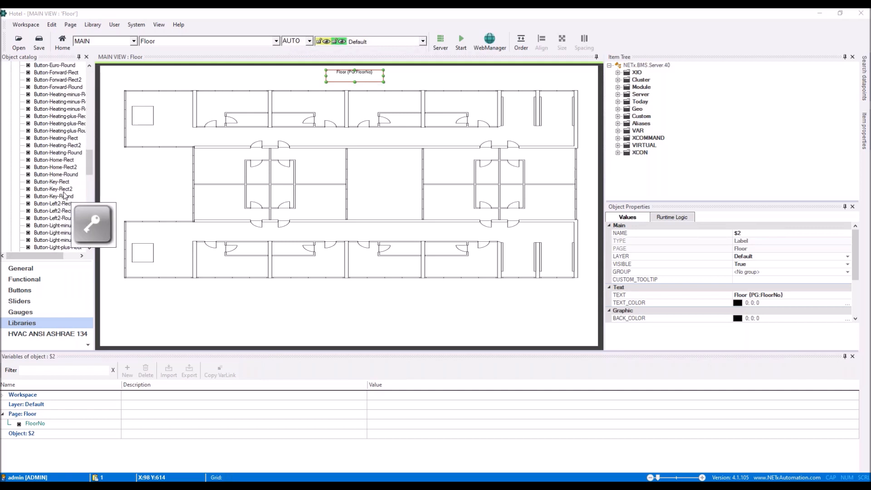
pyautogui.moveTo(67, 226); pyautogui.dragTo(159, 322)
pyautogui.click(158, 321)
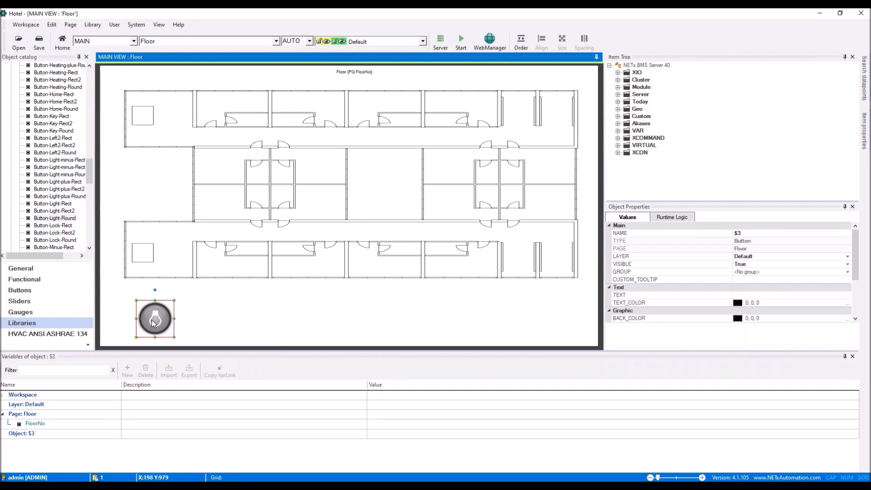
pyautogui.doubleClick(156, 324)
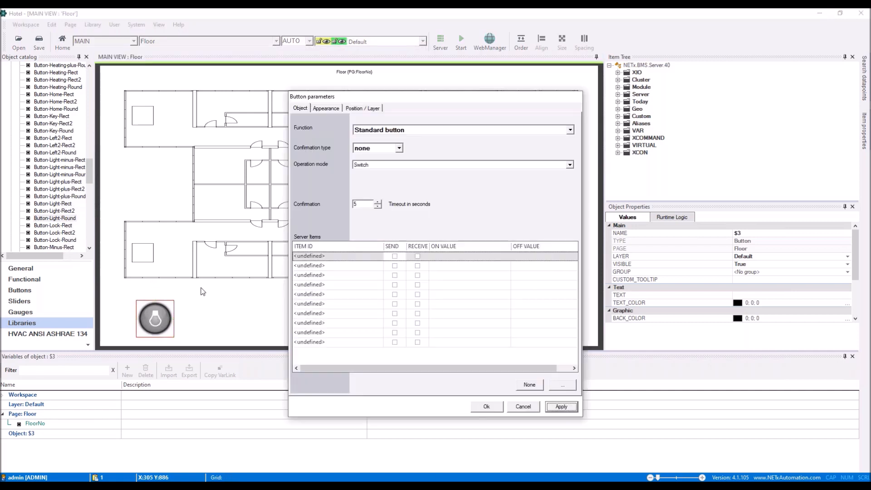
# Link the button to the [010] Room101 Dimming - Switch KNX item.
pyautogui.click(562, 386)
pyautogui.click(331, 190)
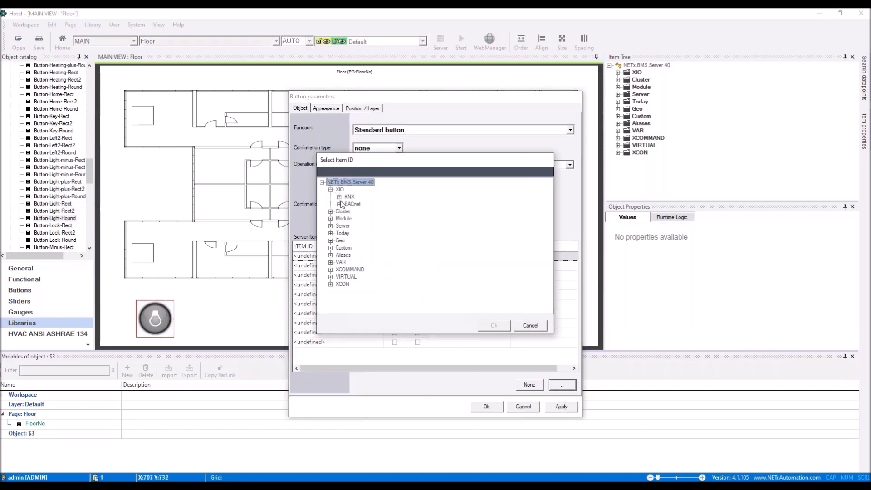
pyautogui.click(340, 197)
pyautogui.click(349, 219)
pyautogui.click(357, 248)
pyautogui.click(365, 255)
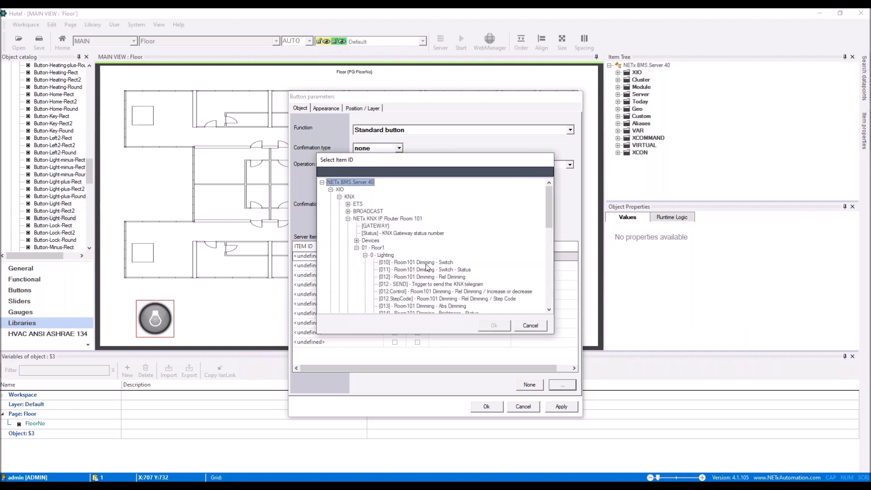
pyautogui.click(426, 265)
pyautogui.click(498, 325)
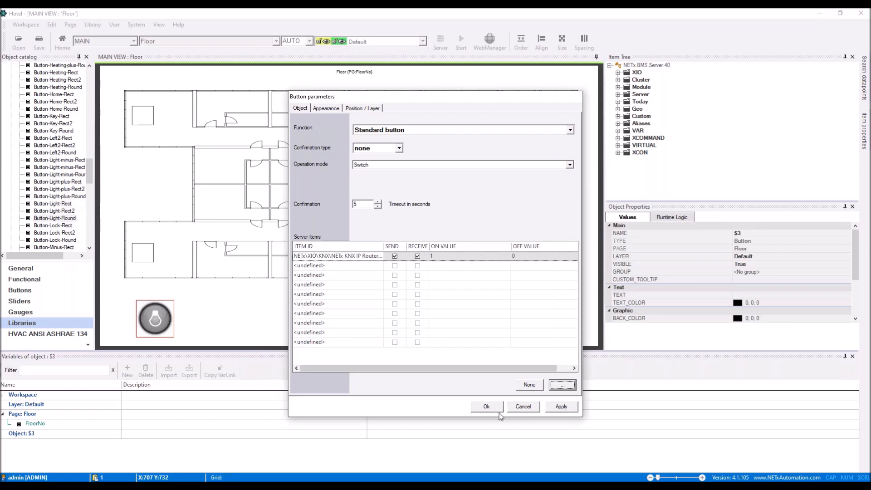
pyautogui.click(479, 409)
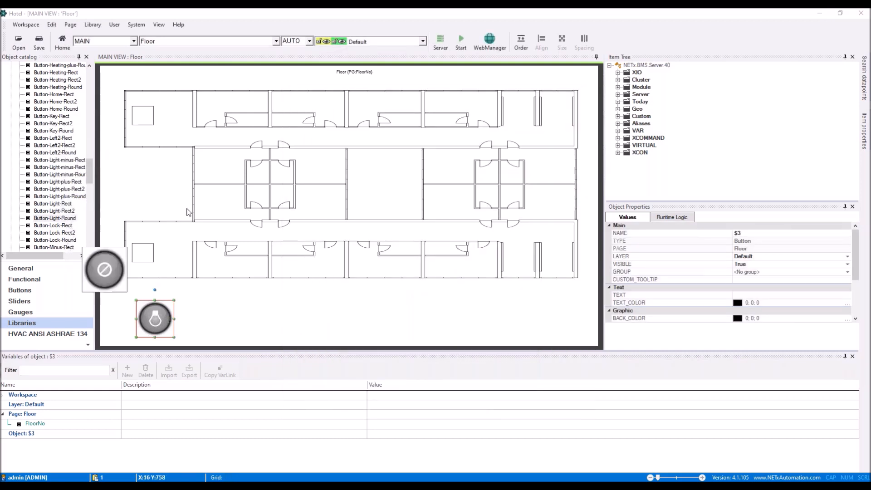
# Copy the floor label above the light button and change it to Room {PG:FloorNo}.
pyautogui.click(364, 74)
pyautogui.hotkey('ctrl', 'v')
pyautogui.moveTo(372, 78); pyautogui.dragTo(193, 290)
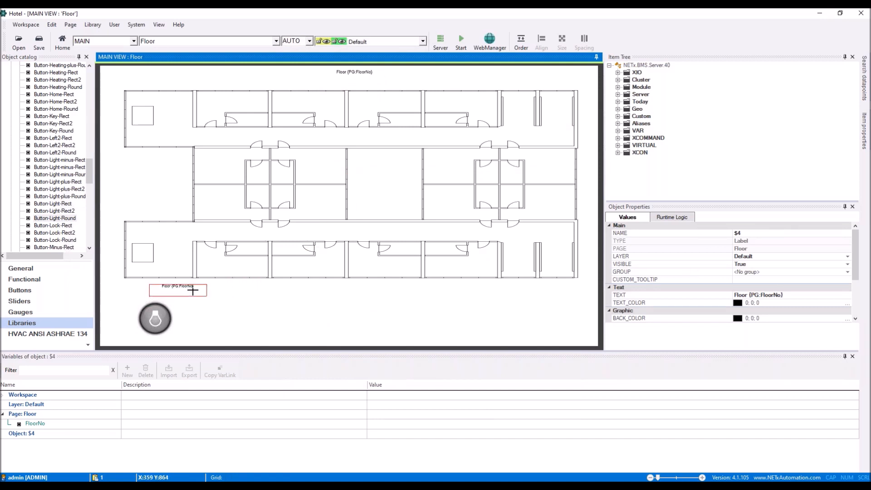
pyautogui.doubleClick(193, 291)
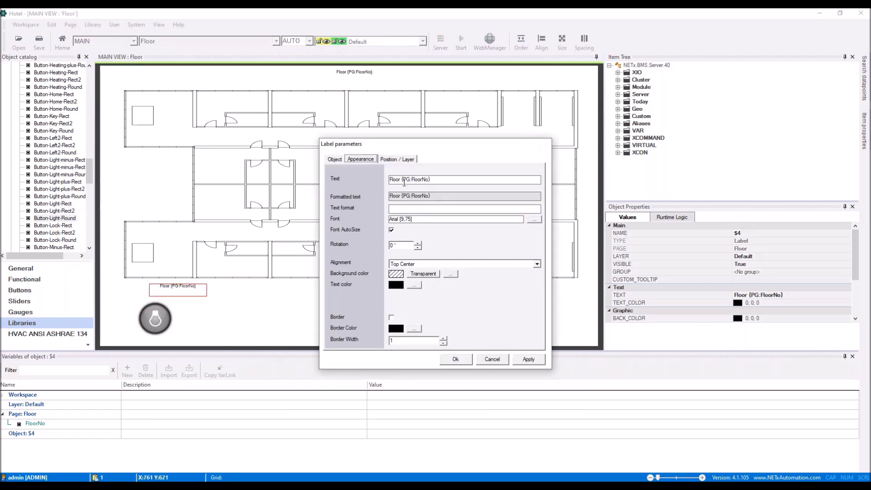
pyautogui.doubleClick(399, 180)
pyautogui.write('Room')
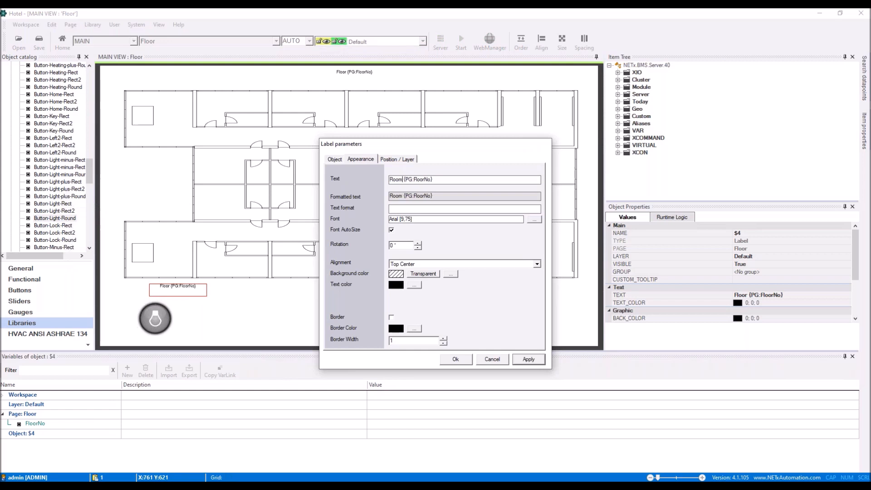
pyautogui.click(455, 359)
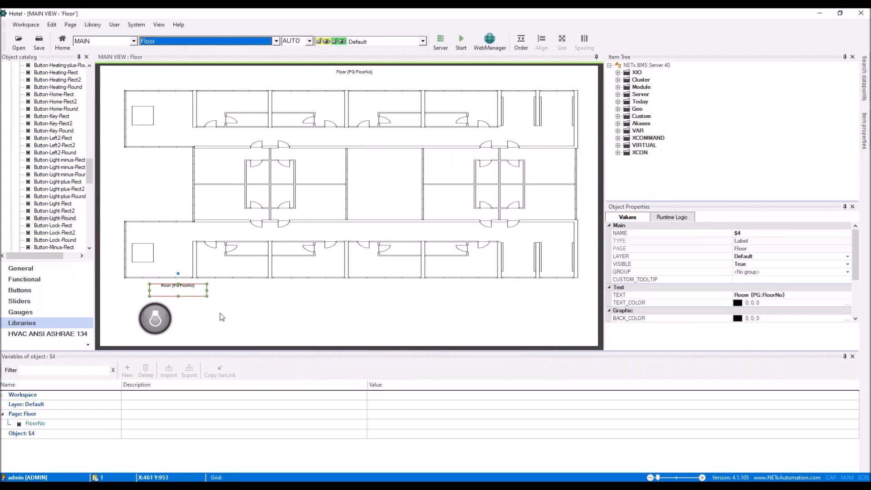
# Group the Room label and light button into a popup group named Room.
pyautogui.click(154, 338)
pyautogui.moveTo(126, 341); pyautogui.dragTo(231, 281)
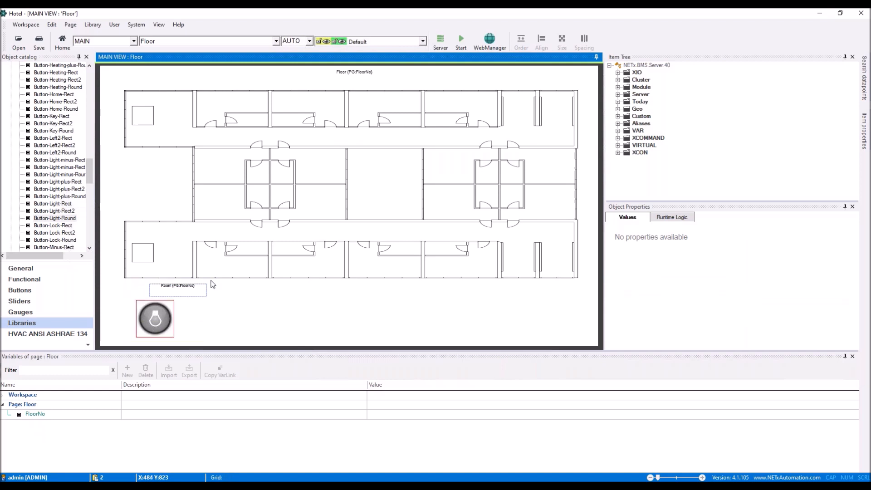
pyautogui.rightClick(190, 291)
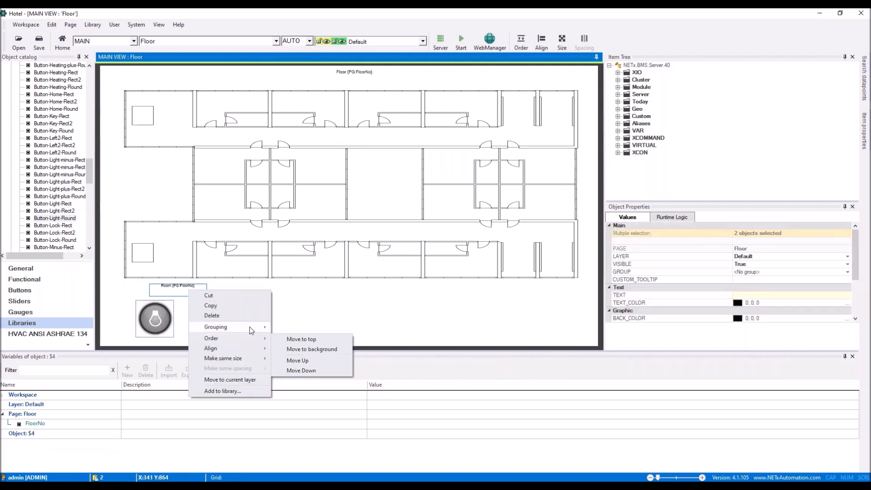
pyautogui.moveTo(251, 327)
pyautogui.click(323, 339)
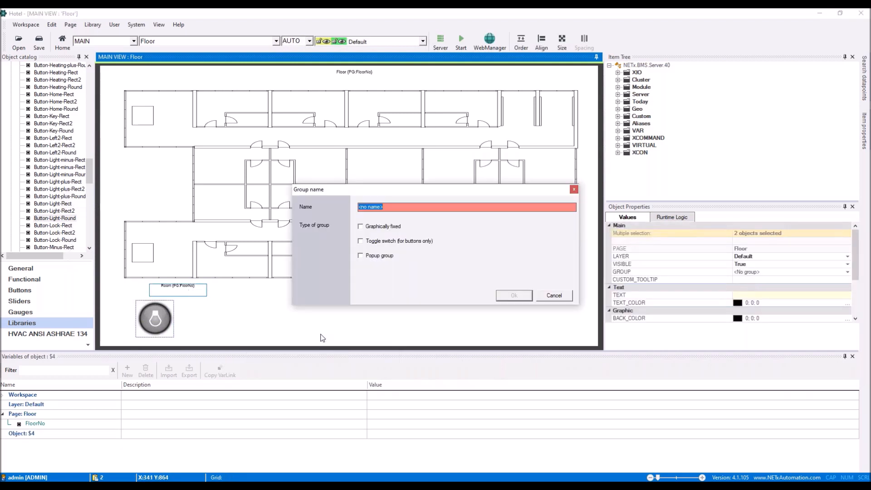
pyautogui.write('Room')
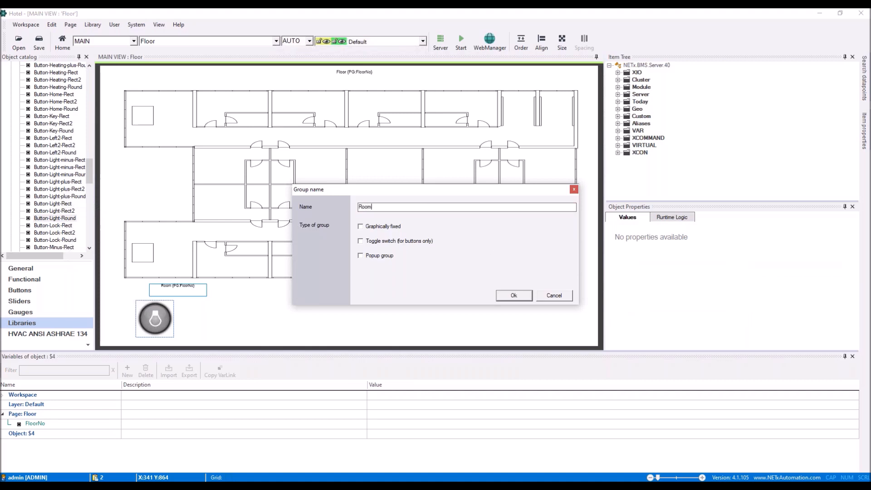
pyautogui.click(377, 257)
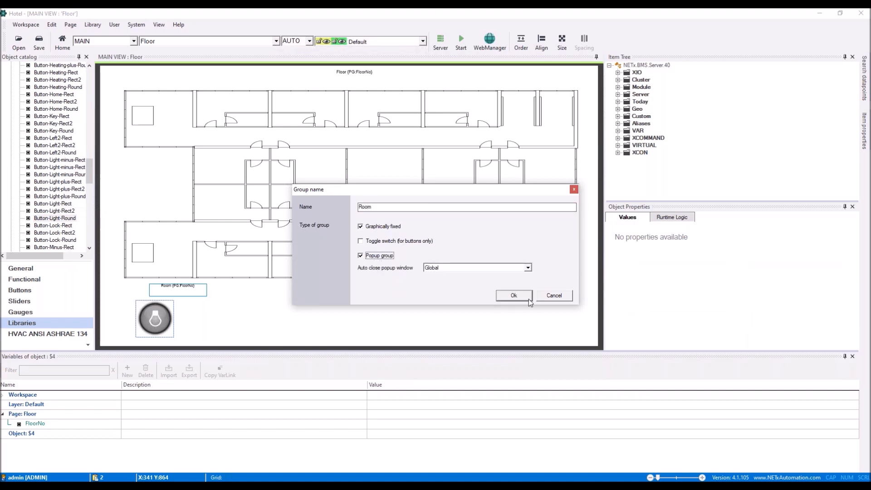
pyautogui.click(516, 296)
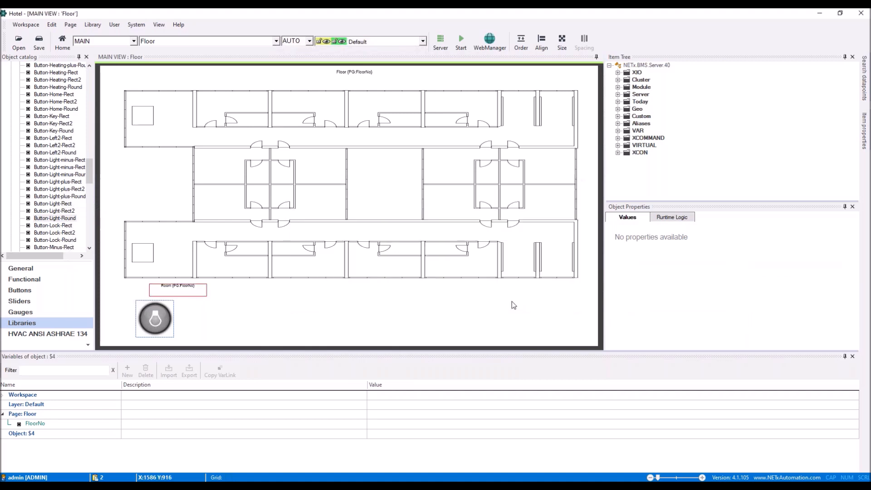
pyautogui.click(165, 309)
pyautogui.click(53, 432)
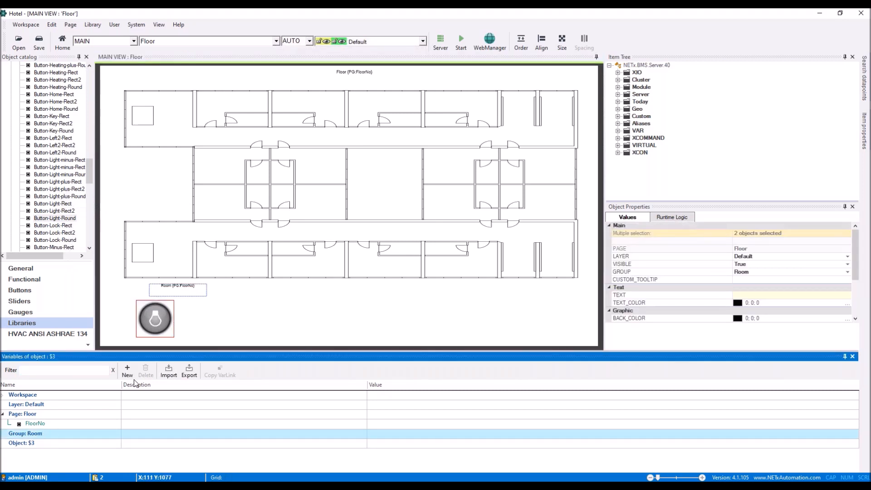
# Add a RoomNo variable to the Room group.
pyautogui.click(128, 370)
pyautogui.write('RoomNo')
pyautogui.press('Return')
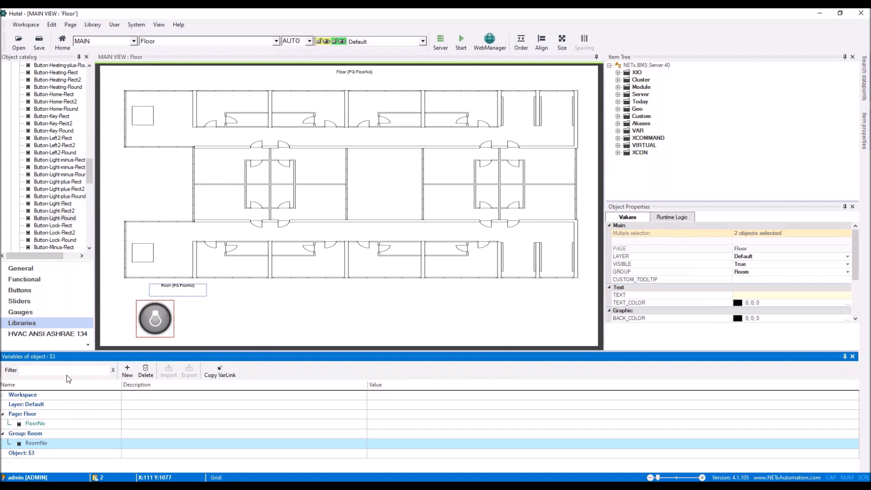
pyautogui.click(7, 426)
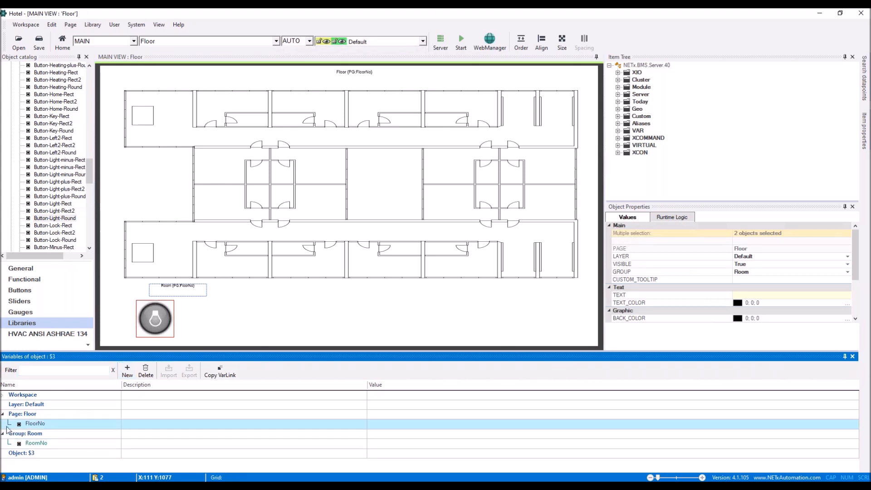
pyautogui.click(13, 447)
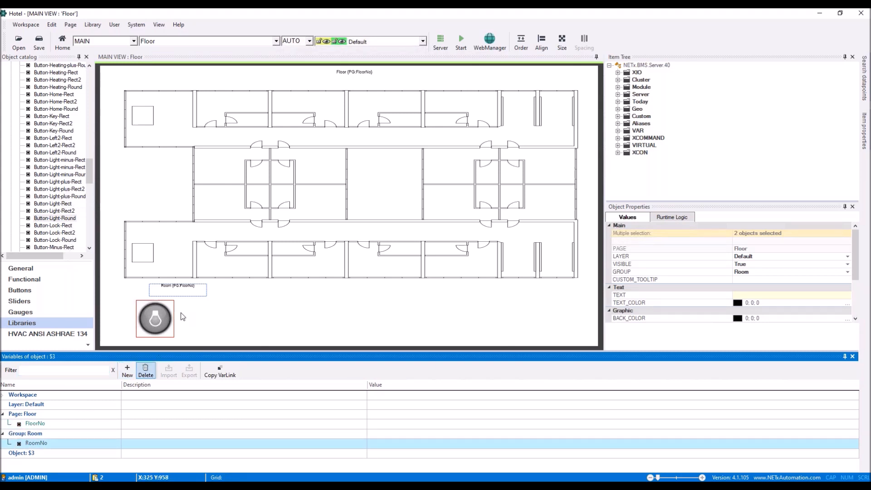
# Append {GR:RoomNo} to the Room label's text.
pyautogui.doubleClick(182, 291)
pyautogui.click(364, 160)
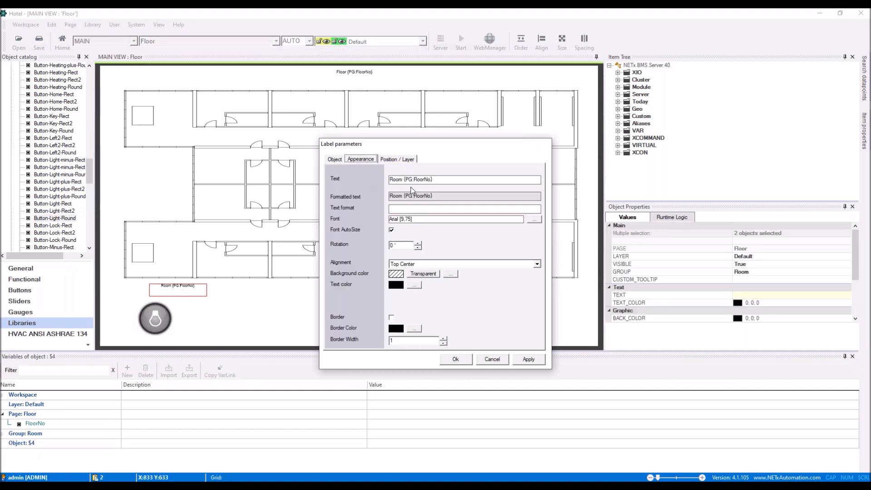
pyautogui.click(465, 180)
pyautogui.write('(PG:RoomNo)')
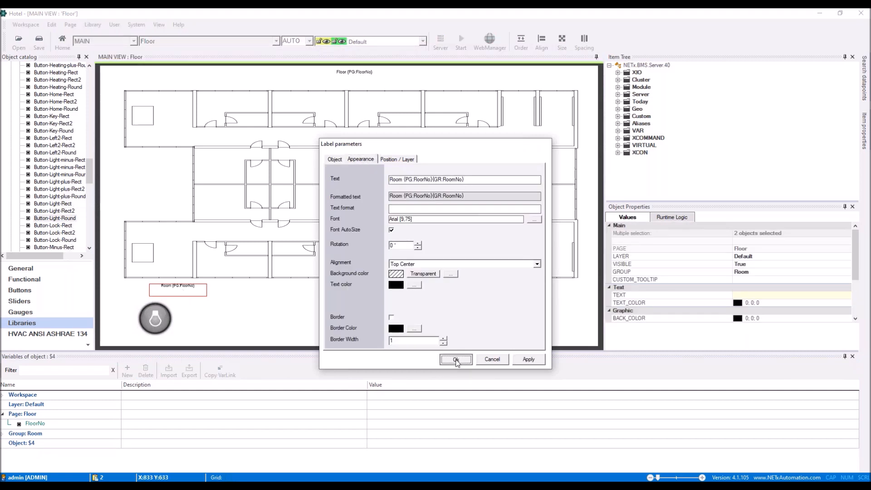
pyautogui.click(455, 359)
# Insert {PG:FloorNo} and {GR:RoomNo} placeholders into the light button's item ID.
pyautogui.doubleClick(162, 323)
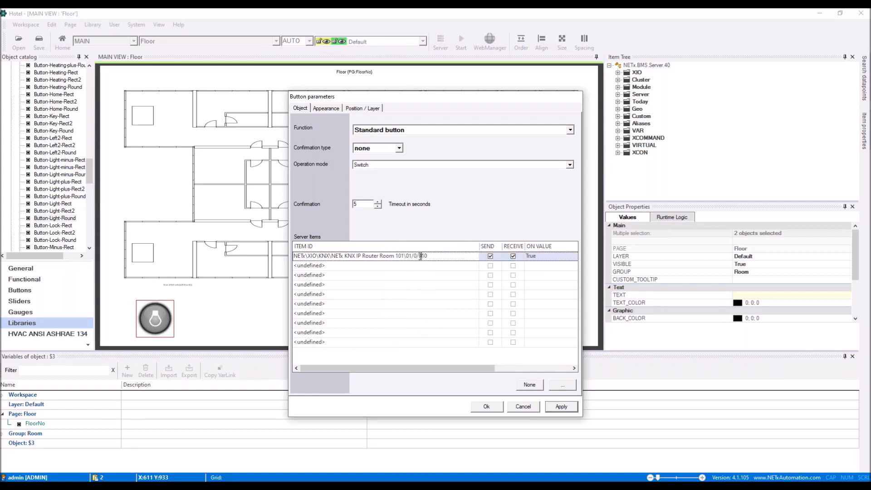
pyautogui.write('{GR:RoomNo}')
pyautogui.write('{GR:RoomNo}')
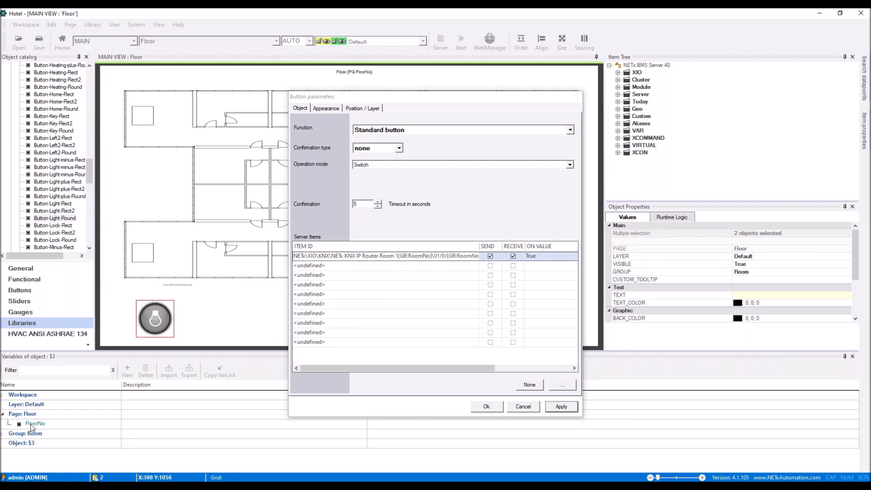
pyautogui.click(32, 426)
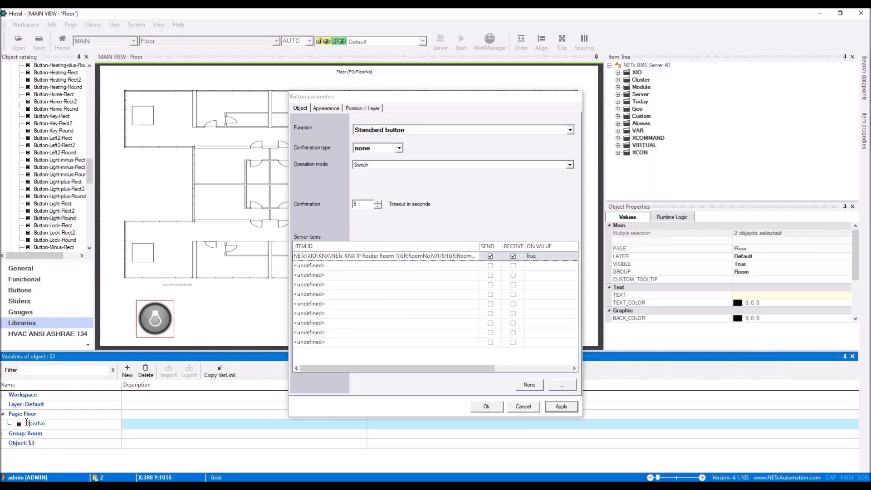
pyautogui.click(396, 257)
pyautogui.write('{PG:FloorNo}')
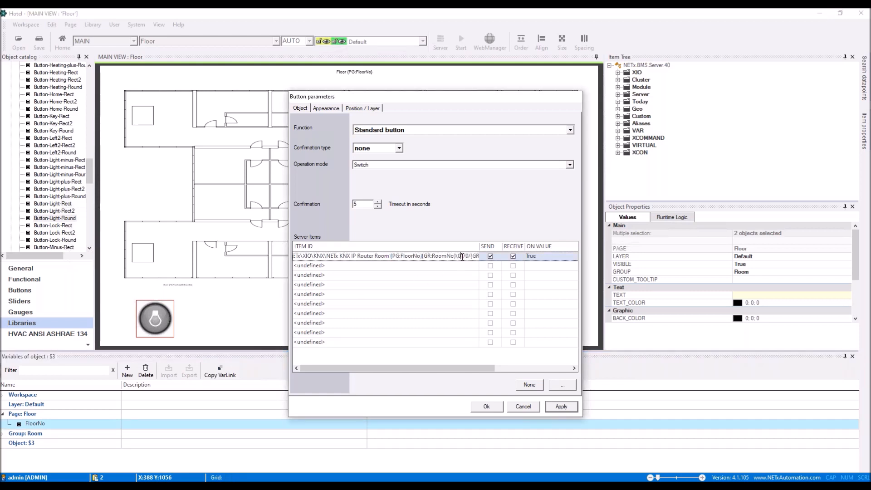
pyautogui.write('{PG:FloorNo}')
pyautogui.moveTo(470, 368); pyautogui.dragTo(531, 369)
pyautogui.moveTo(395, 250); pyautogui.dragTo(437, 251)
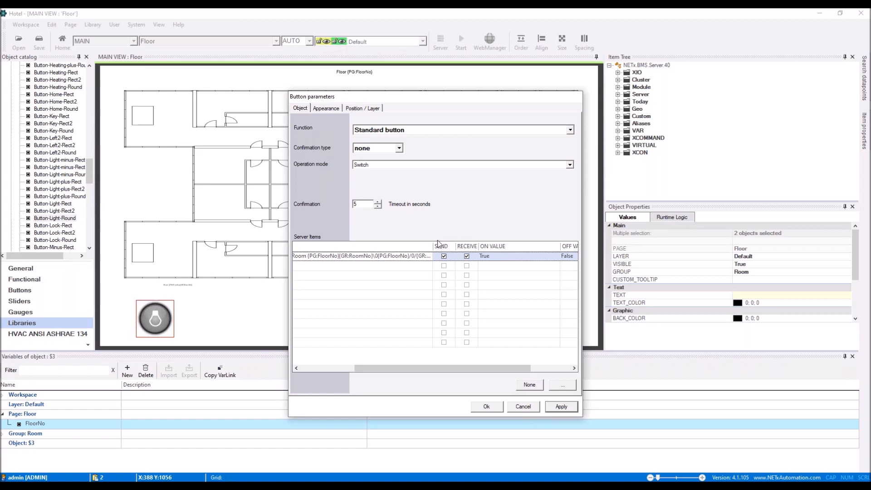
pyautogui.moveTo(434, 246); pyautogui.dragTo(474, 252)
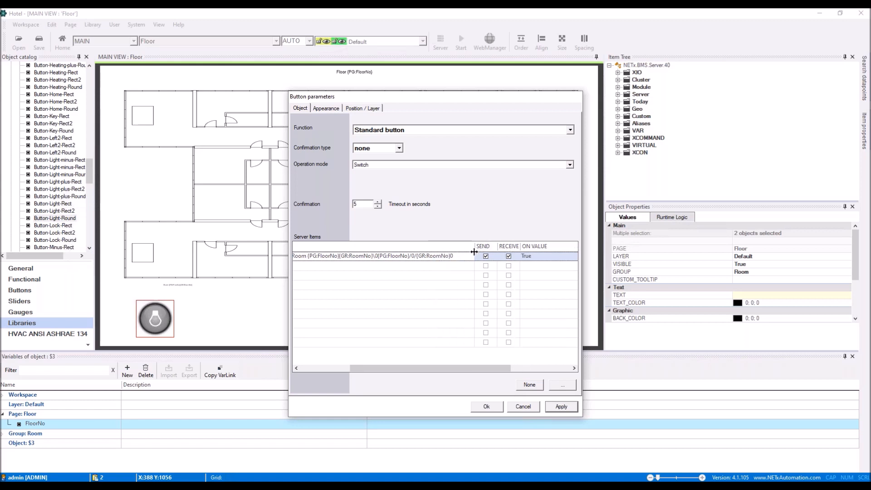
pyautogui.click(487, 406)
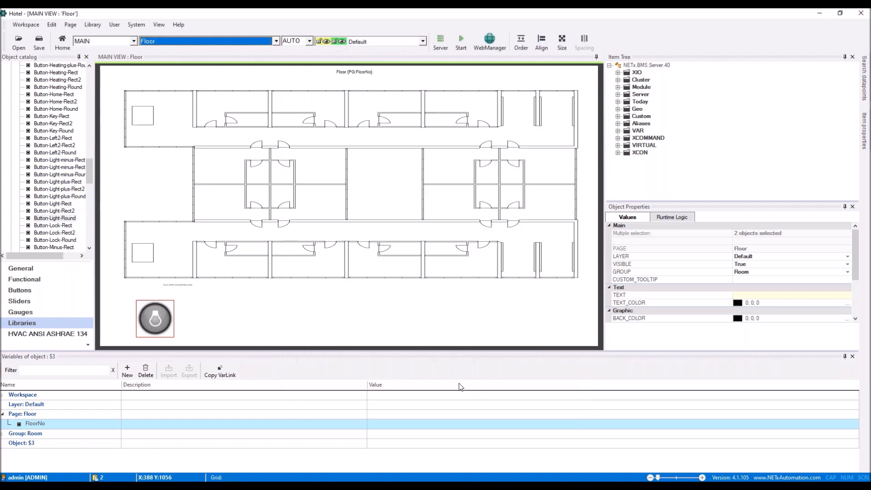
pyautogui.click(88, 173)
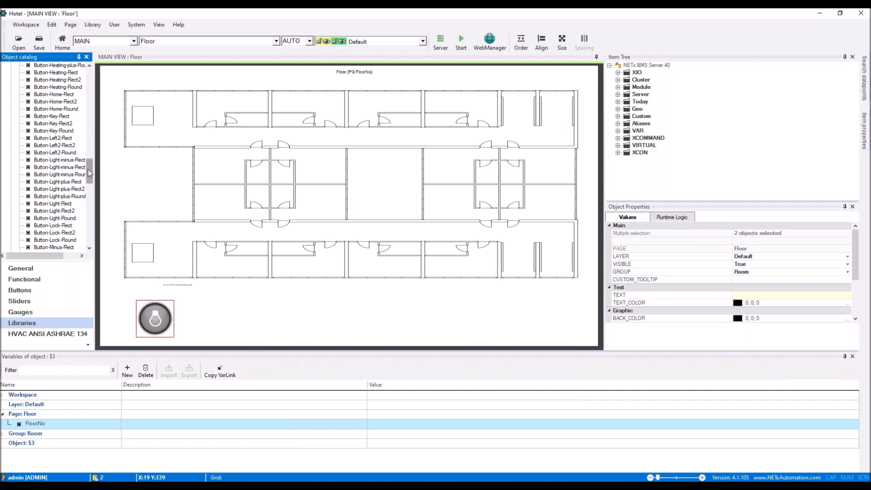
# Place a link area over room 1 that shows the Room group with RoomNo 01.
pyautogui.click(20, 268)
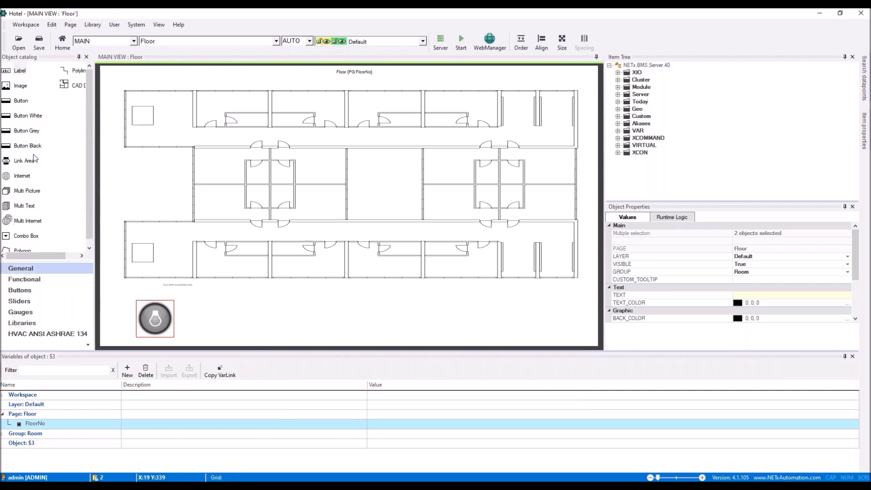
pyautogui.moveTo(24, 161); pyautogui.dragTo(269, 126)
pyautogui.click(391, 145)
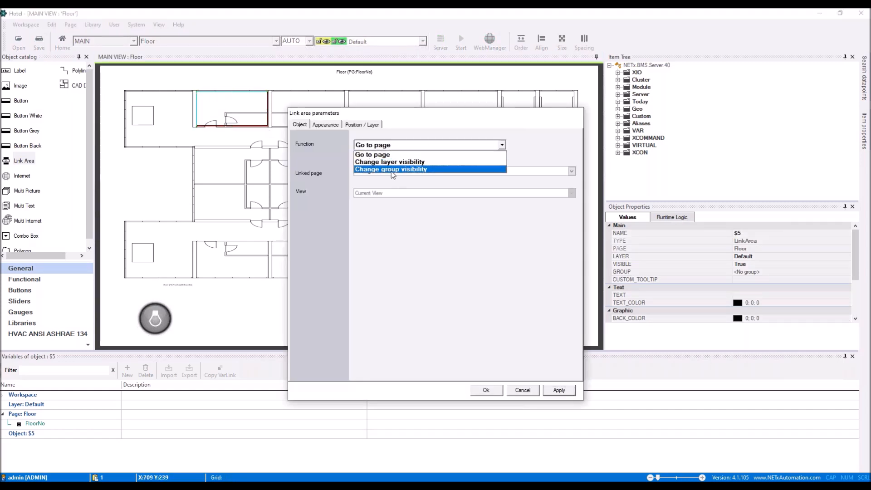
pyautogui.click(391, 171)
pyautogui.click(502, 170)
pyautogui.click(419, 182)
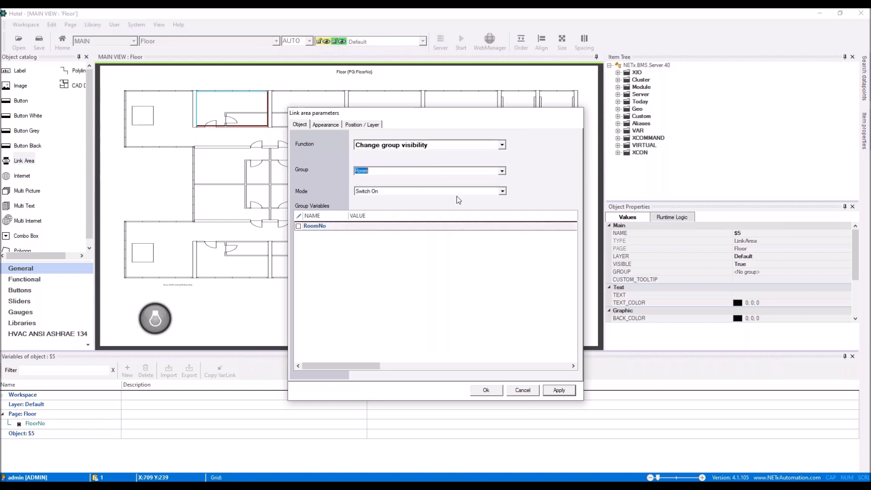
pyautogui.click(310, 228)
pyautogui.click(351, 228)
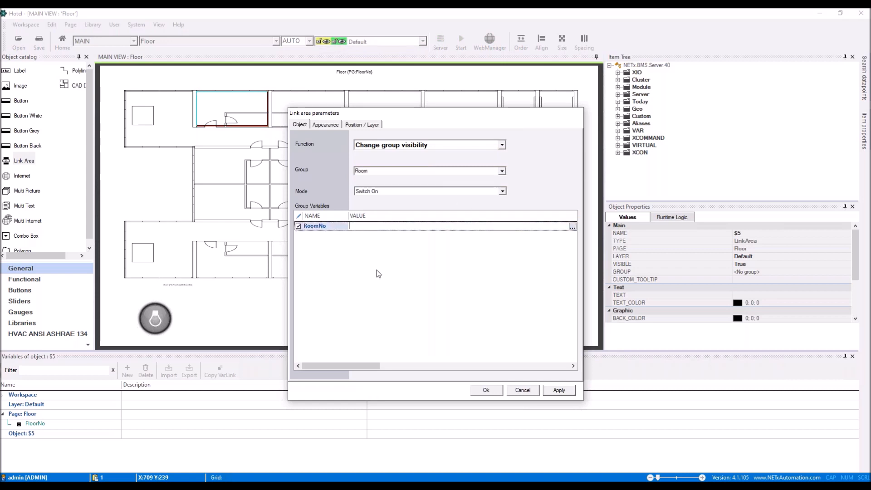
pyautogui.write('01')
pyautogui.press('Return')
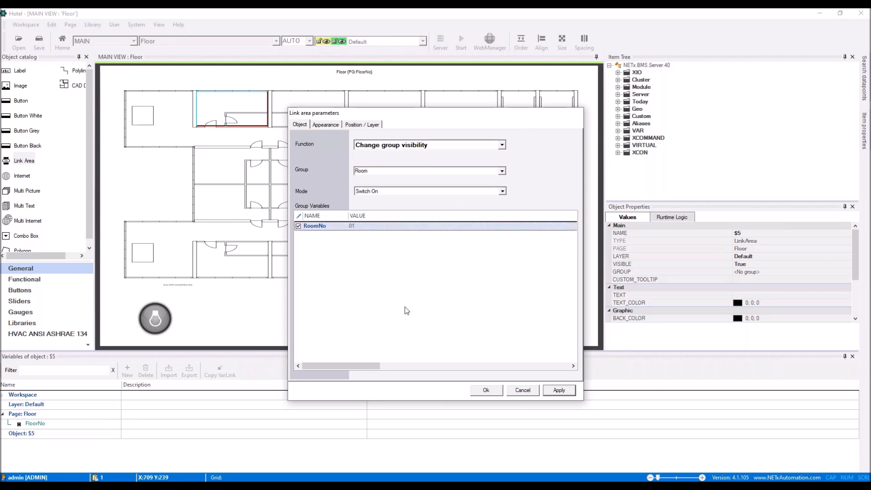
pyautogui.click(494, 392)
# Copy the link area onto the second room for RoomNo 02, then switch to the Start page.
pyautogui.click(243, 115)
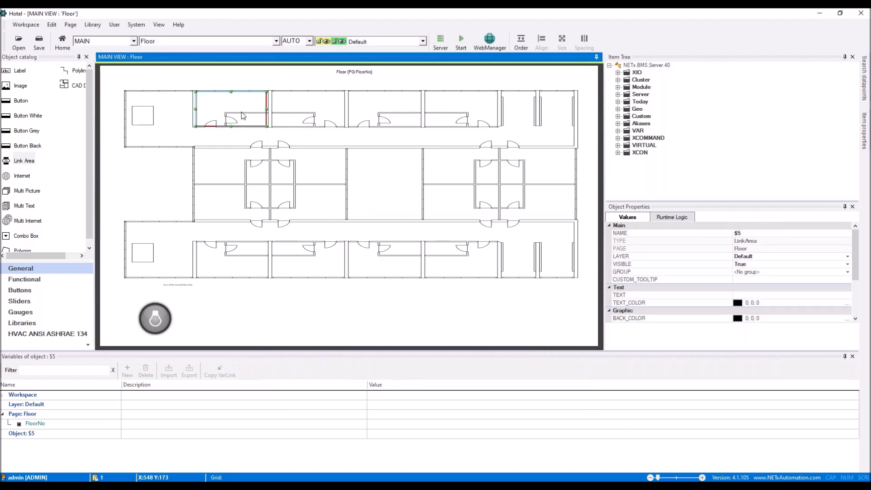
pyautogui.moveTo(247, 117); pyautogui.dragTo(313, 115)
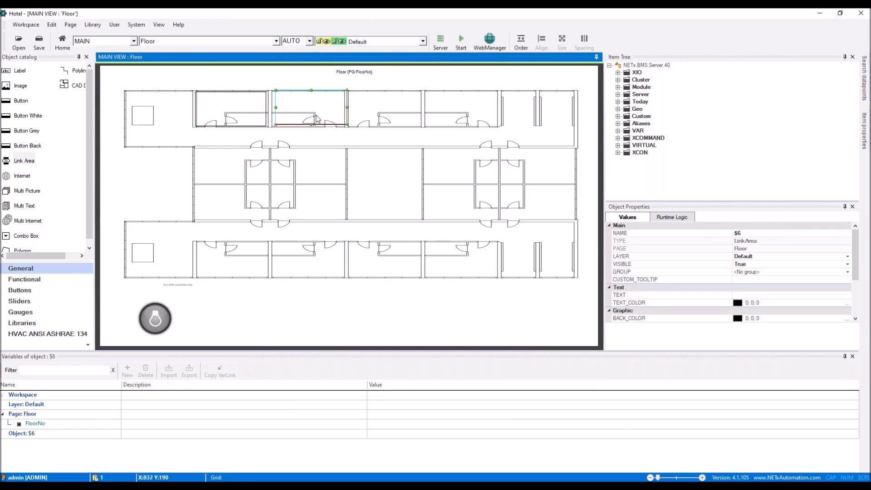
pyautogui.doubleClick(316, 115)
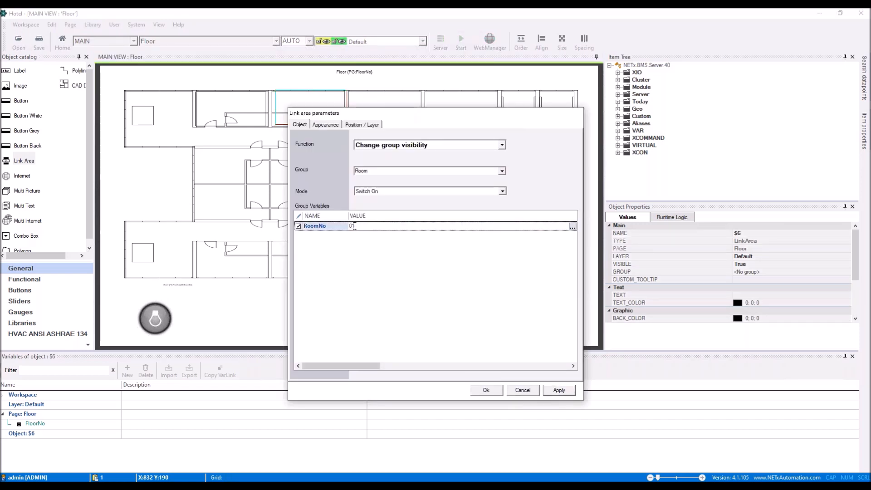
pyautogui.click(486, 389)
pyautogui.click(161, 42)
pyautogui.click(155, 58)
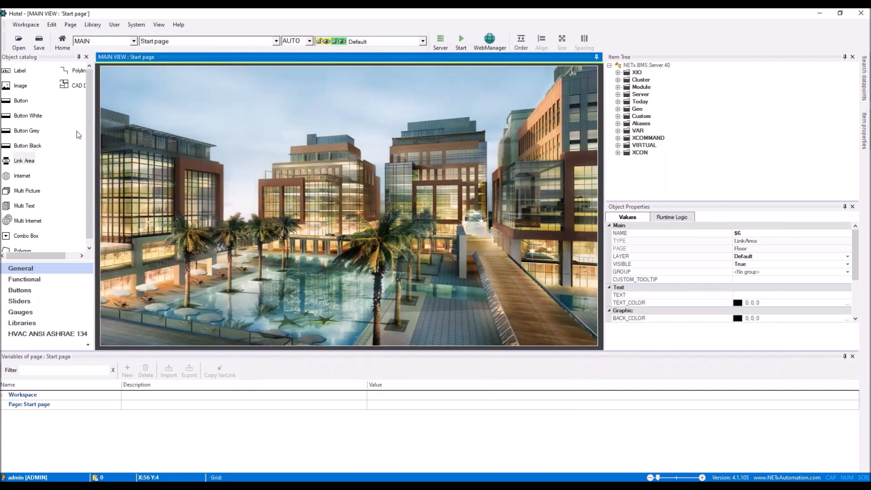
# Add a grey button that goes to the Floor page in View 2 with FloorNo 1.
pyautogui.moveTo(31, 133); pyautogui.dragTo(542, 259)
pyautogui.click(402, 129)
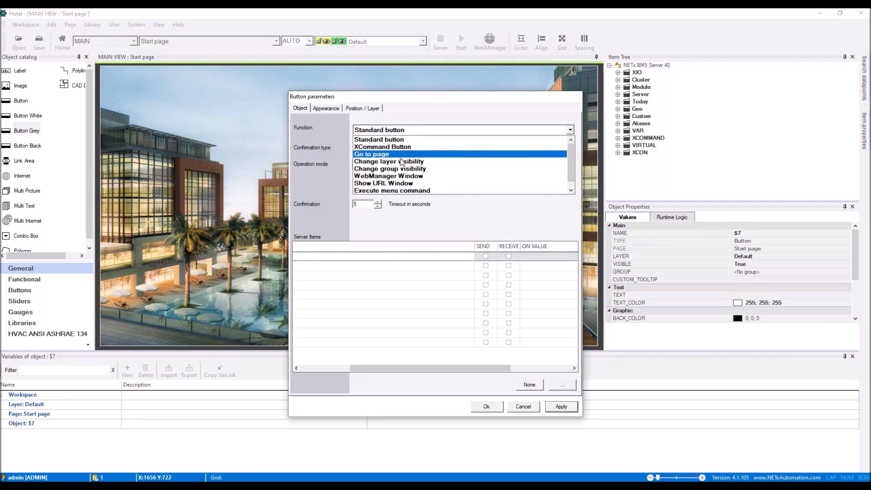
pyautogui.click(400, 155)
pyautogui.click(453, 172)
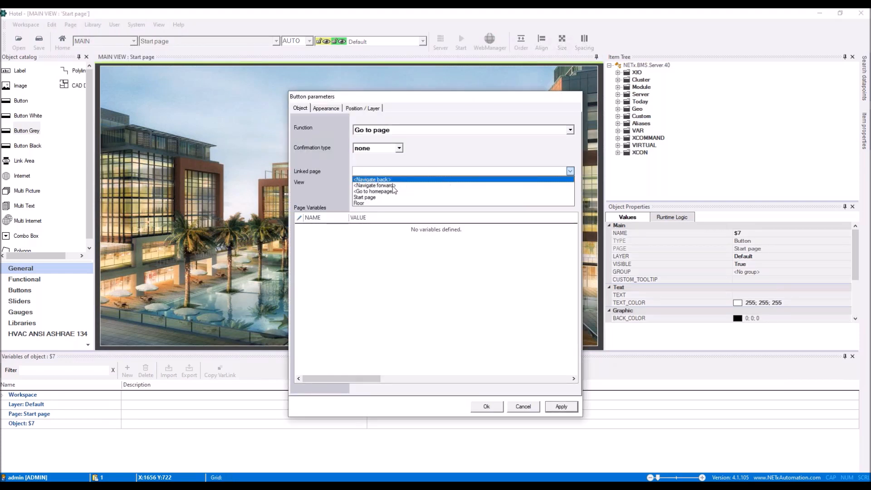
pyautogui.click(374, 208)
pyautogui.click(387, 185)
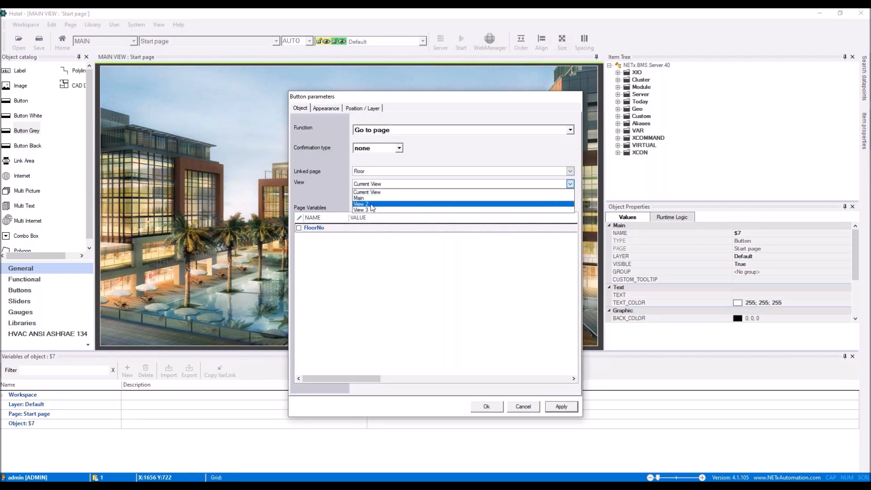
pyautogui.click(369, 204)
pyautogui.click(298, 228)
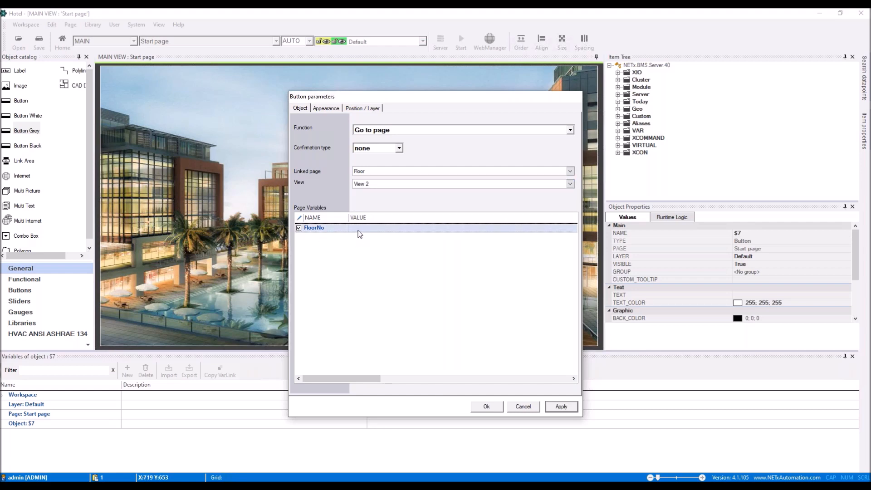
pyautogui.click(357, 228)
pyautogui.write('1')
pyautogui.click(487, 407)
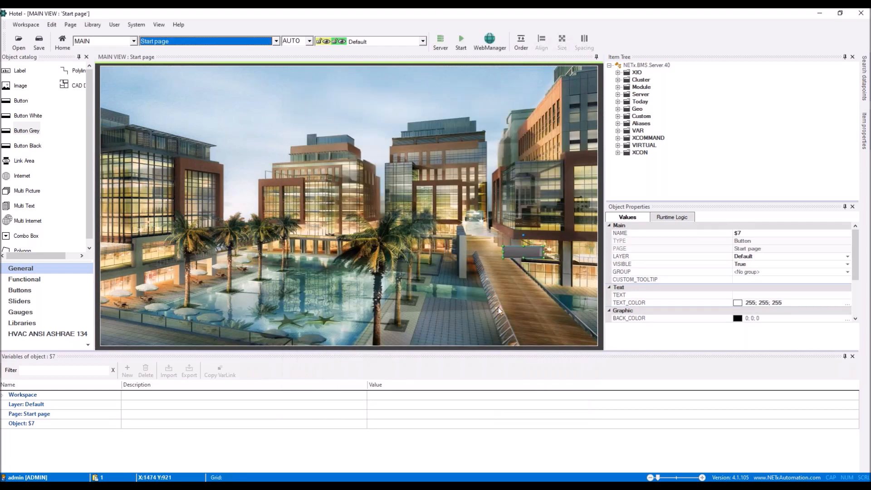
# Duplicate the button with FloorNo 2, then save the Hotel workspace and start the runtime.
pyautogui.moveTo(523, 254); pyautogui.dragTo(523, 235)
pyautogui.doubleClick(523, 235)
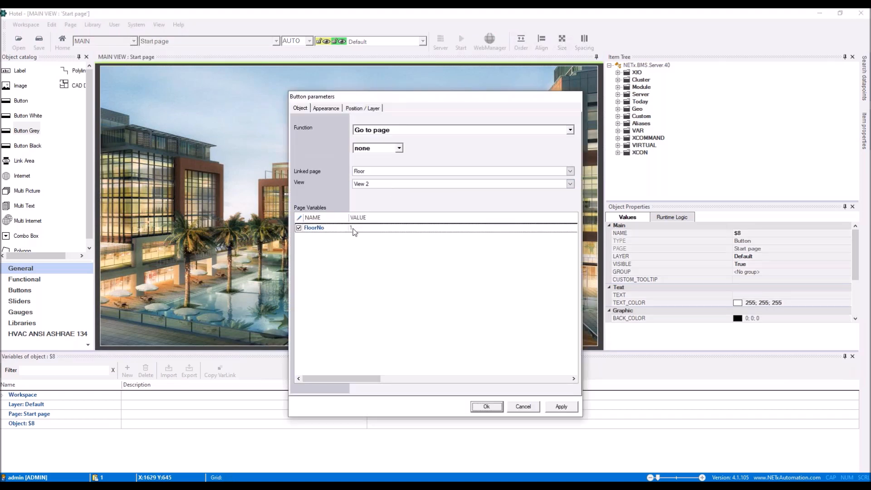
pyautogui.click(344, 228)
pyautogui.write('2')
pyautogui.click(486, 406)
pyautogui.click(461, 41)
pyautogui.click(401, 279)
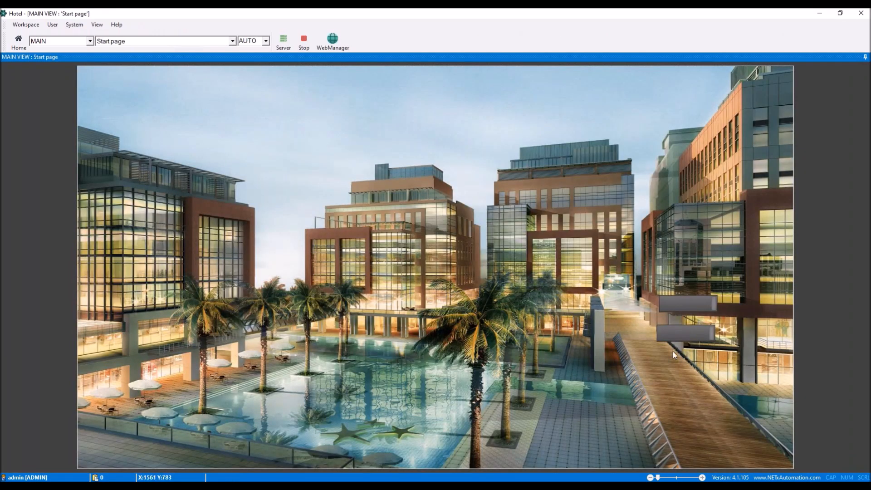
# Open Floor 1 in runtime, try the Room 101 and 102 popups, and toggle the Room 101 lamp.
pyautogui.click(679, 338)
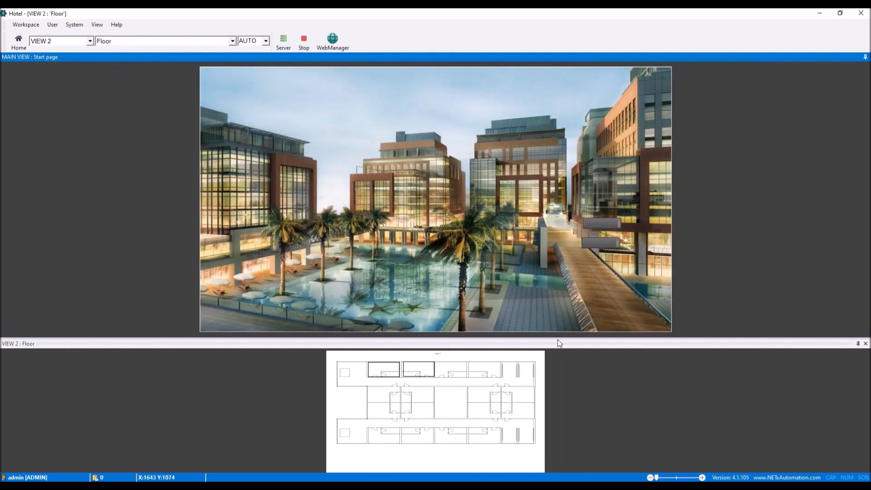
pyautogui.moveTo(559, 343); pyautogui.dragTo(558, 282)
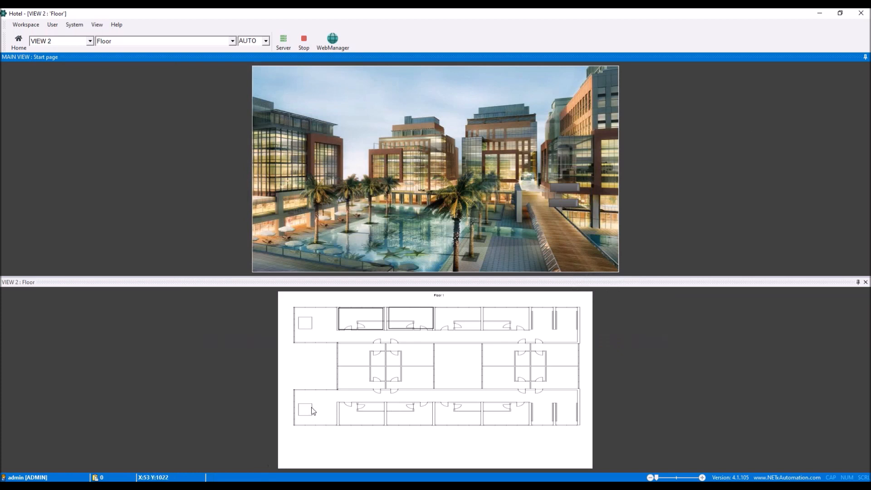
pyautogui.click(361, 323)
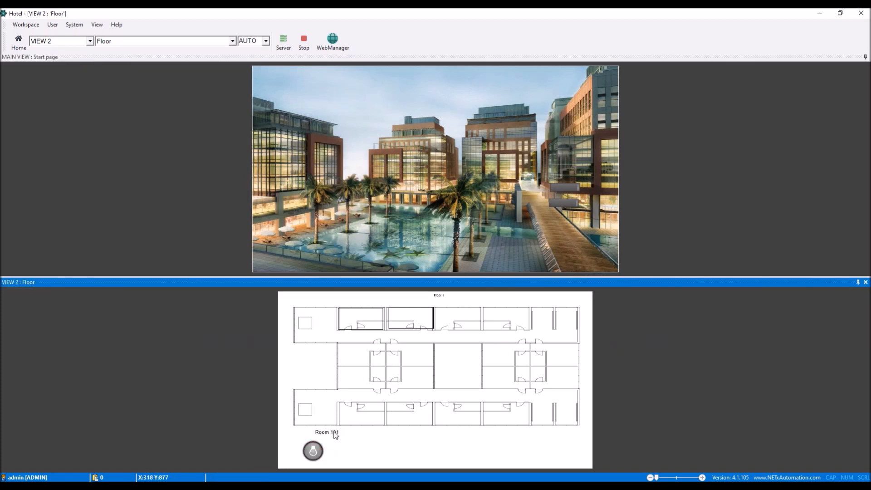
pyautogui.click(419, 315)
pyautogui.click(355, 313)
pyautogui.click(401, 317)
pyautogui.click(384, 318)
pyautogui.click(363, 318)
pyautogui.click(313, 450)
pyautogui.click(313, 450)
# Open Floor 2 and check the Room 202 and Room 201 popups.
pyautogui.click(564, 187)
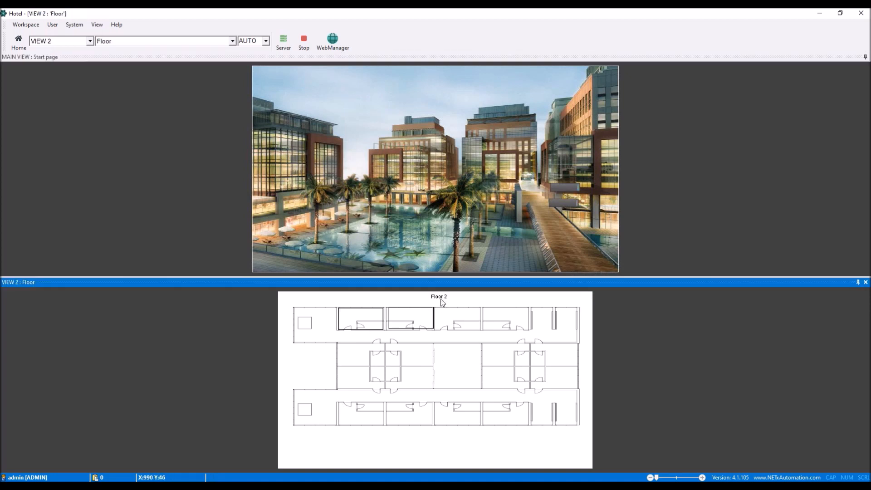
pyautogui.click(362, 319)
pyautogui.click(399, 323)
# Stop runtime, then save the Hotel workspace and transfer it to the Core Server.
pyautogui.click(304, 41)
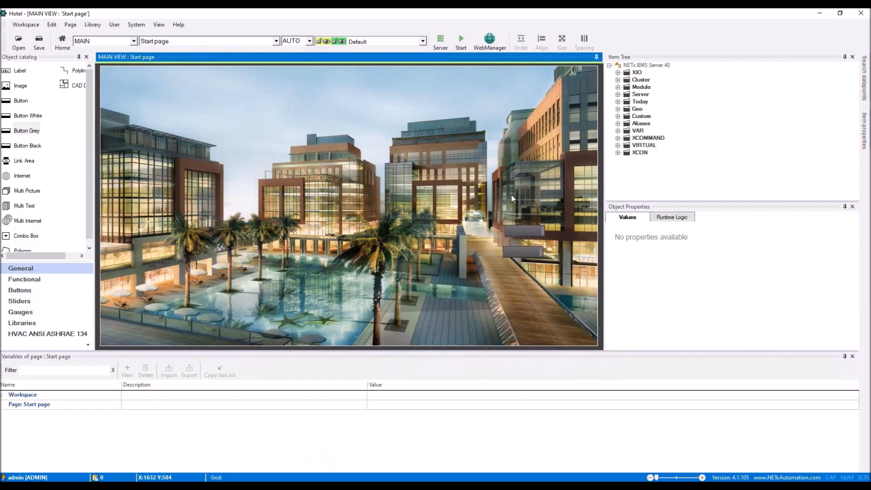
pyautogui.click(26, 27)
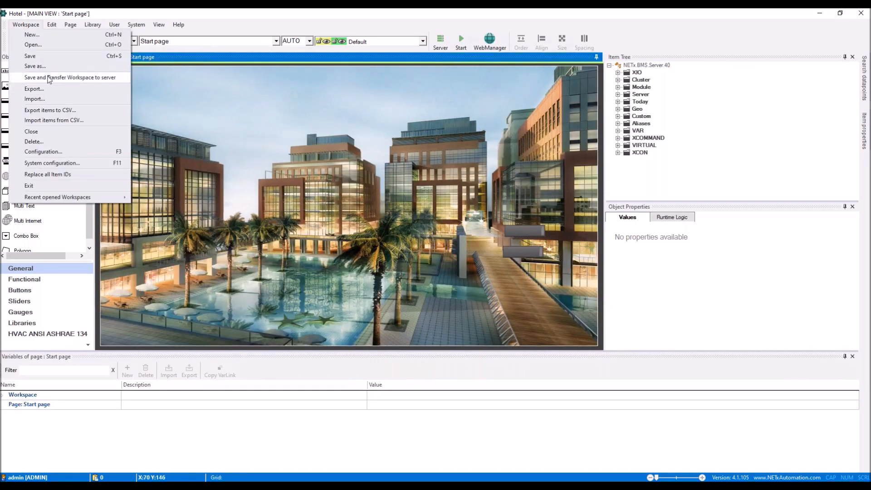
pyautogui.click(50, 78)
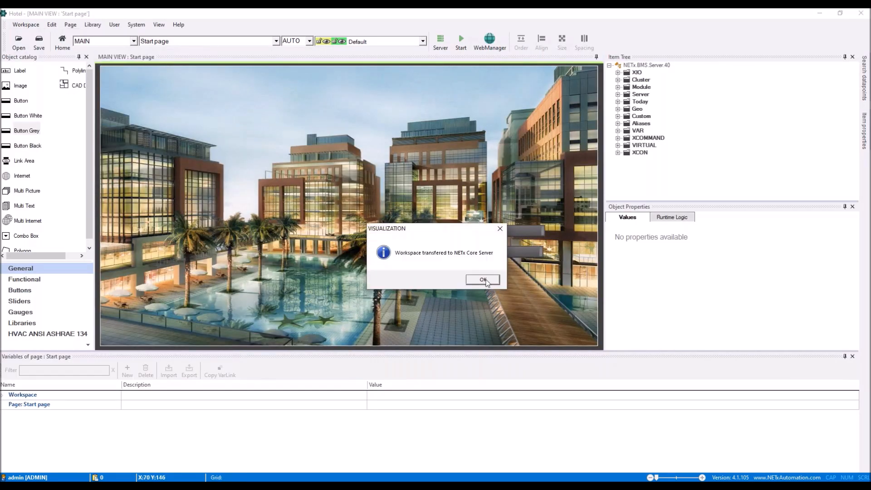
pyautogui.click(484, 281)
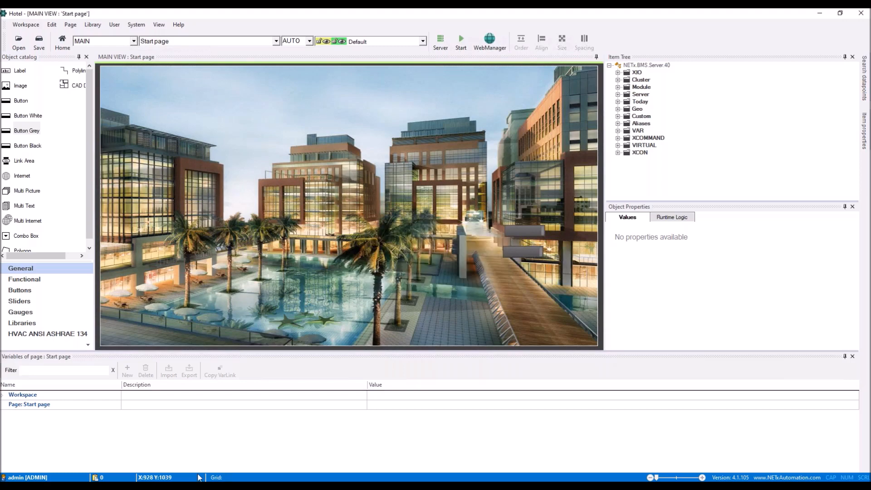
# In Web Manager, deploy the Hotel project from Projects, then open Hotel_1's visualization from Devices.
pyautogui.moveTo(198, 479)
pyautogui.click(175, 450)
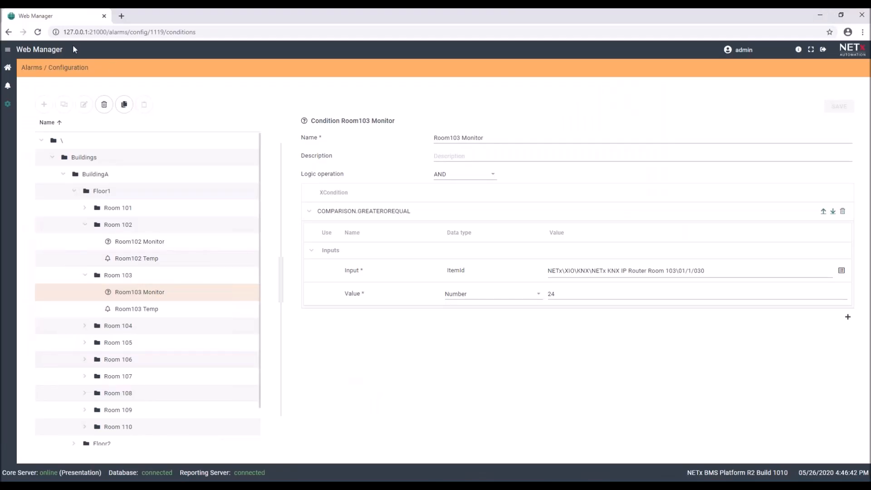
pyautogui.click(8, 69)
pyautogui.click(606, 174)
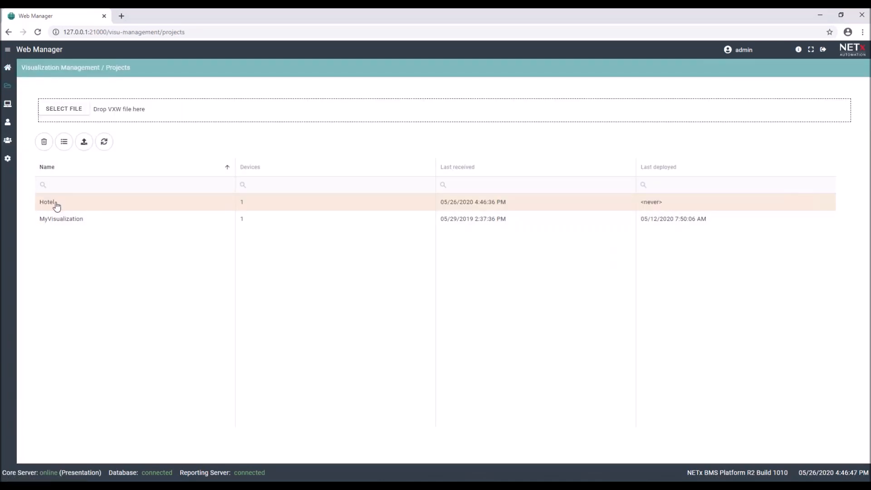
pyautogui.click(84, 142)
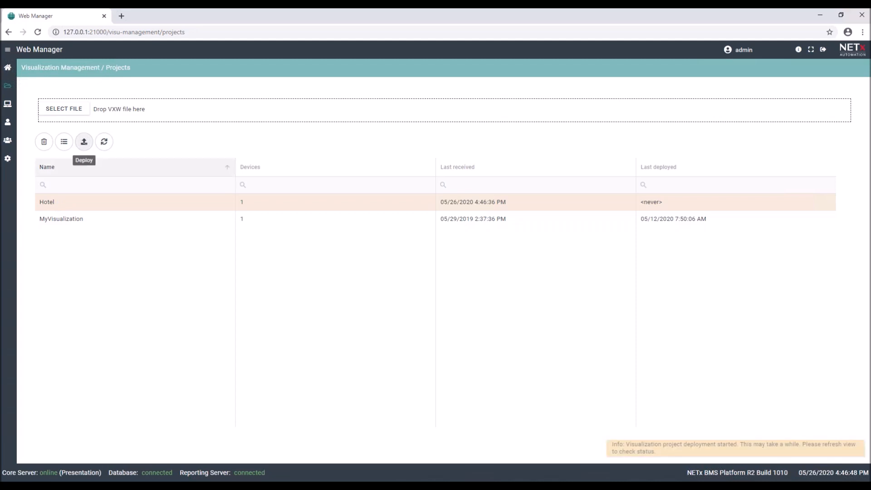
pyautogui.click(7, 103)
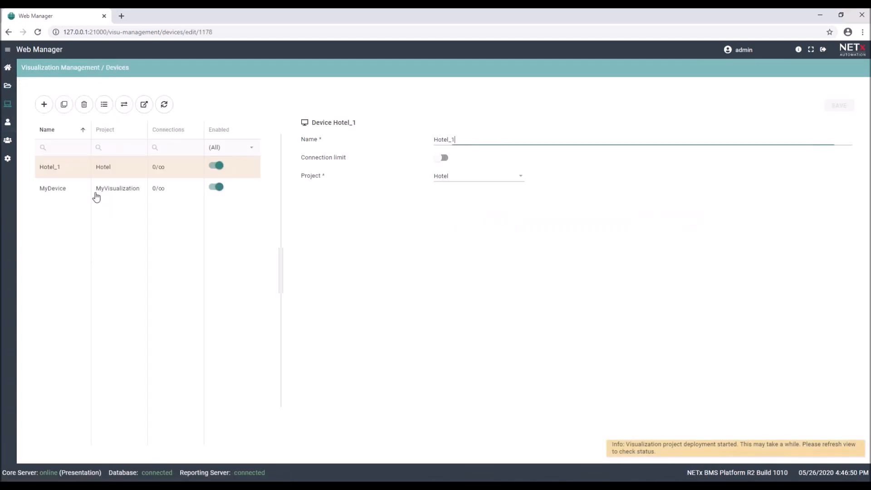
pyautogui.click(145, 105)
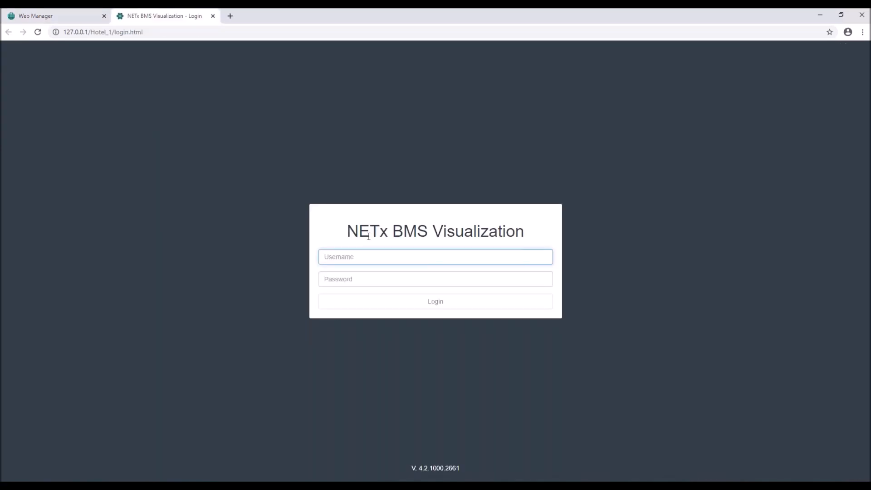
# Log in to the Hotel visualization with the admin account and its password.
pyautogui.write('admin')
pyautogui.press('Tab')
pyautogui.write('admi')
pyautogui.click(443, 302)
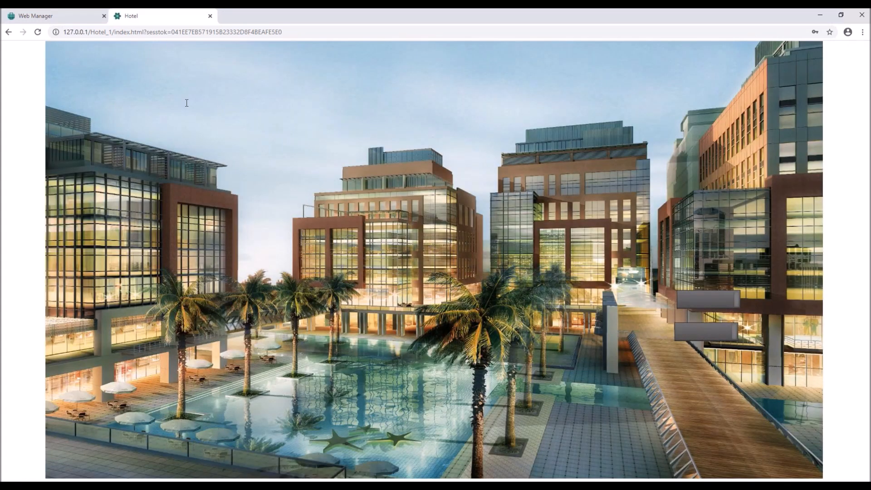
# Detach the Hotel tab into a smaller window at top-left beside the camera live view.
pyautogui.moveTo(136, 16); pyautogui.dragTo(202, 100)
pyautogui.click(841, 15)
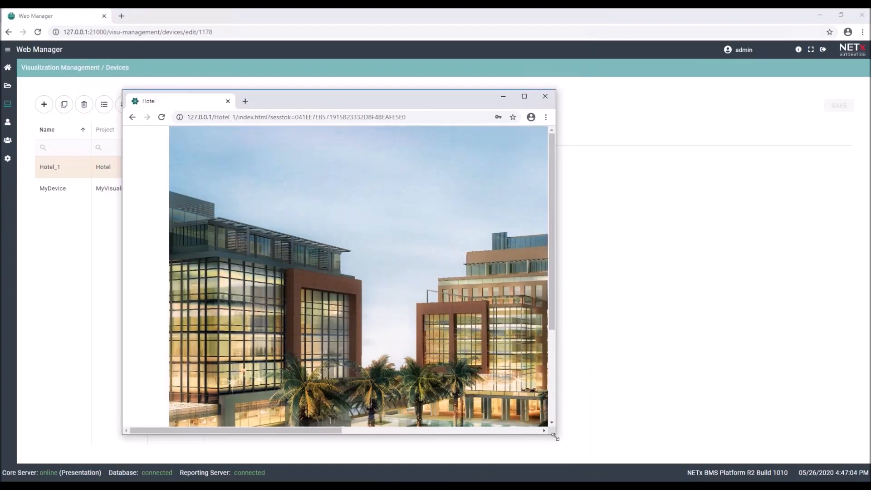
pyautogui.moveTo(554, 437); pyautogui.dragTo(516, 314)
pyautogui.moveTo(361, 94); pyautogui.dragTo(305, 40)
pyautogui.moveTo(247, 457)
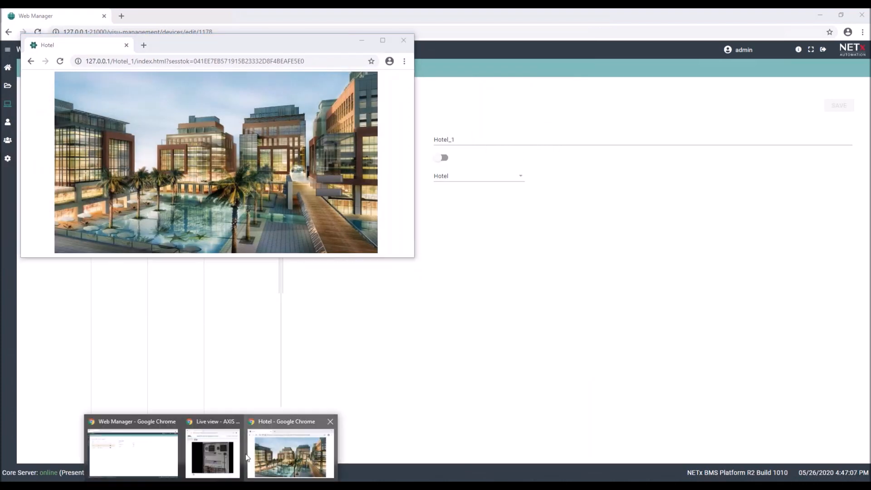
pyautogui.click(213, 453)
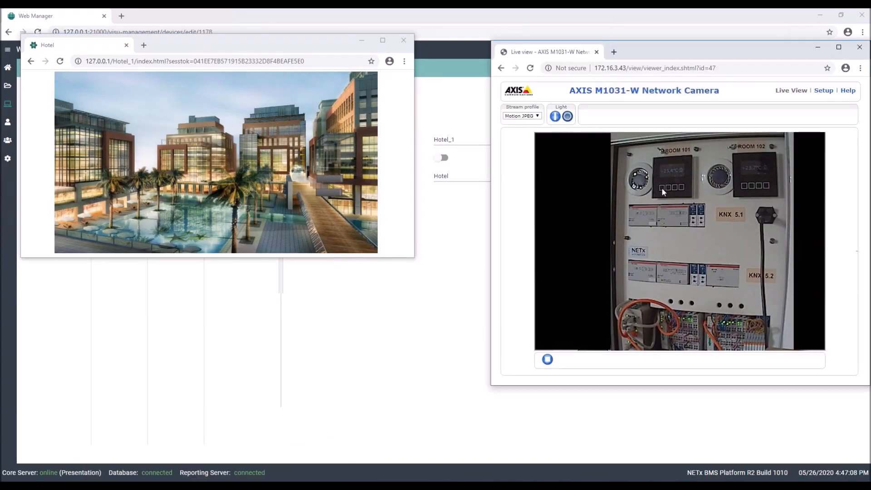
pyautogui.click(332, 199)
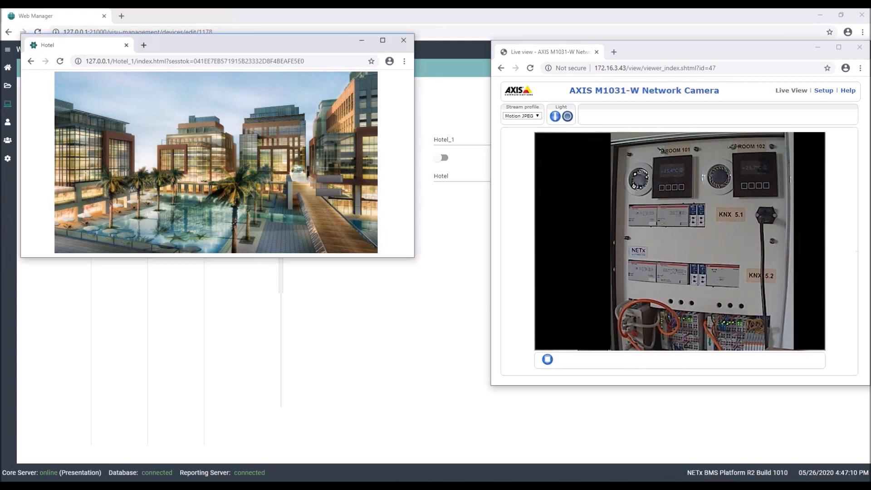
# Open Floor 1 in a separate window and switch on the Room 101 and Room 102 lamps.
pyautogui.click(268, 142)
pyautogui.moveTo(201, 47); pyautogui.dragTo(216, 271)
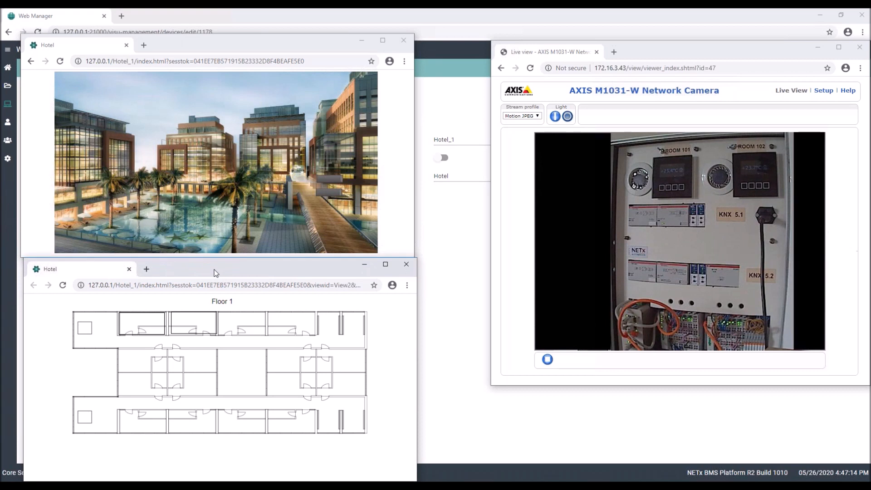
pyautogui.click(130, 326)
pyautogui.moveTo(95, 461)
pyautogui.click(92, 460)
pyautogui.click(198, 324)
pyautogui.click(92, 461)
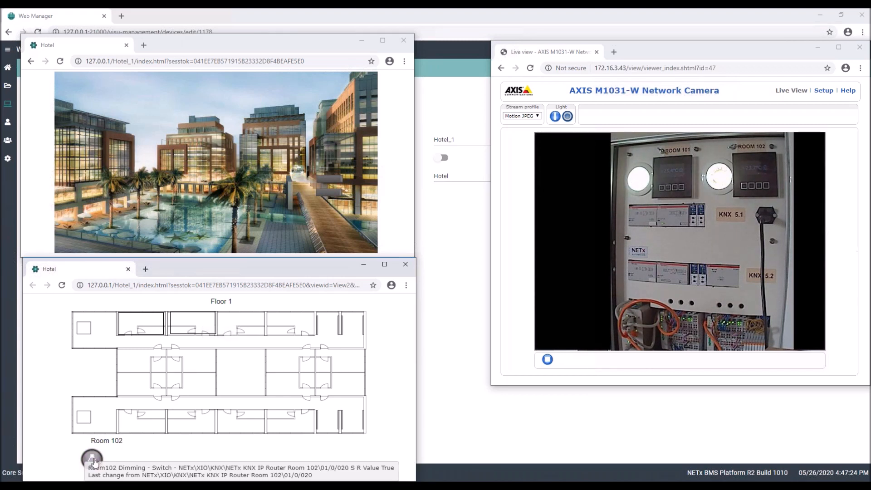
# Open Floor 2 and show the Room 201 popup.
pyautogui.click(331, 182)
pyautogui.click(140, 325)
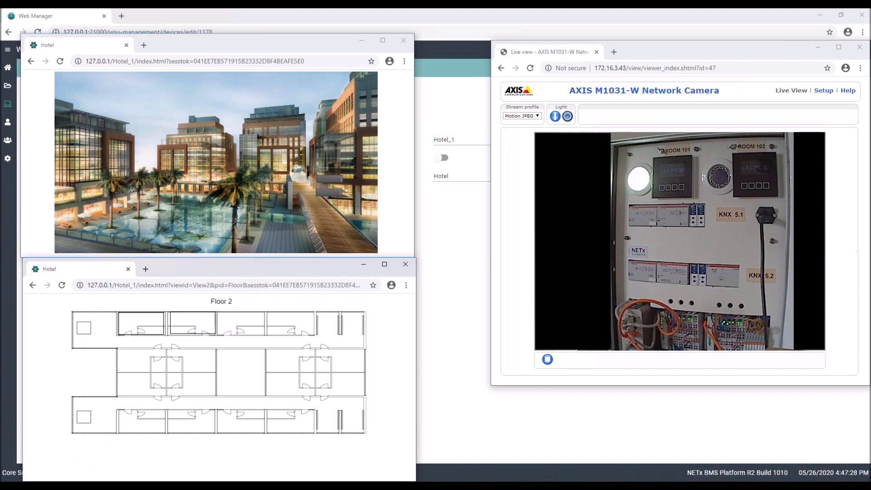
pyautogui.click(333, 194)
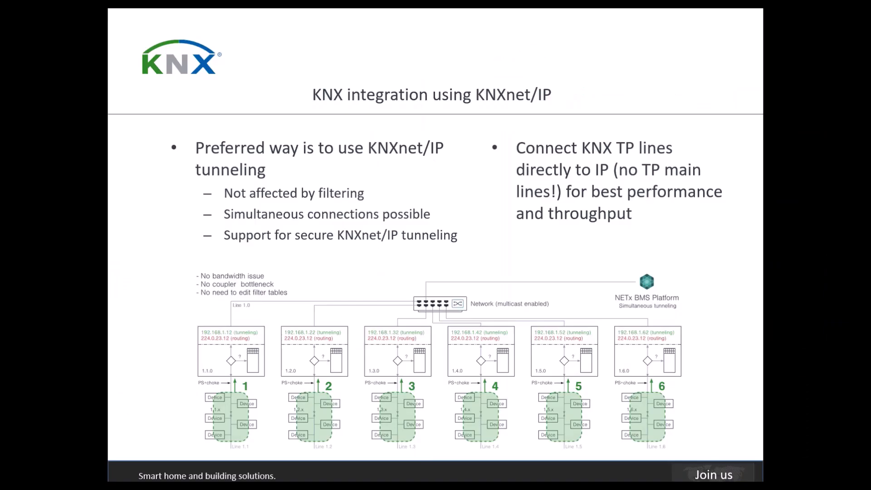
# Advance through the Hilton Hotel, Socar Star and Green Gold Shopping Mall slides to HVAC library.
pyautogui.scroll(-2, 387, 296)
pyautogui.scroll(1, 388, 298)
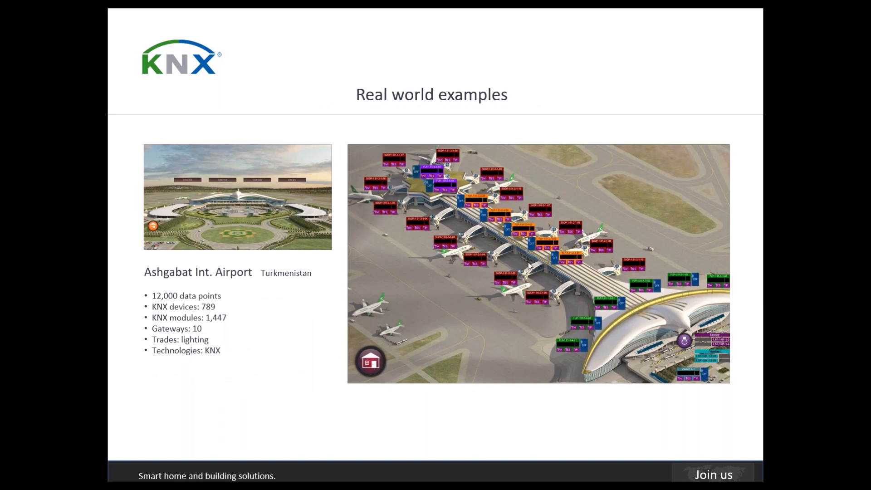
pyautogui.click(297, 334)
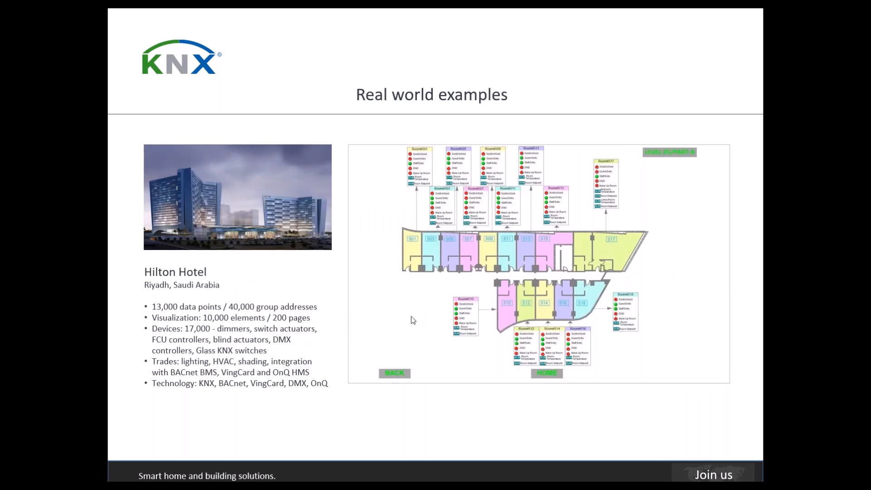
pyautogui.click(375, 288)
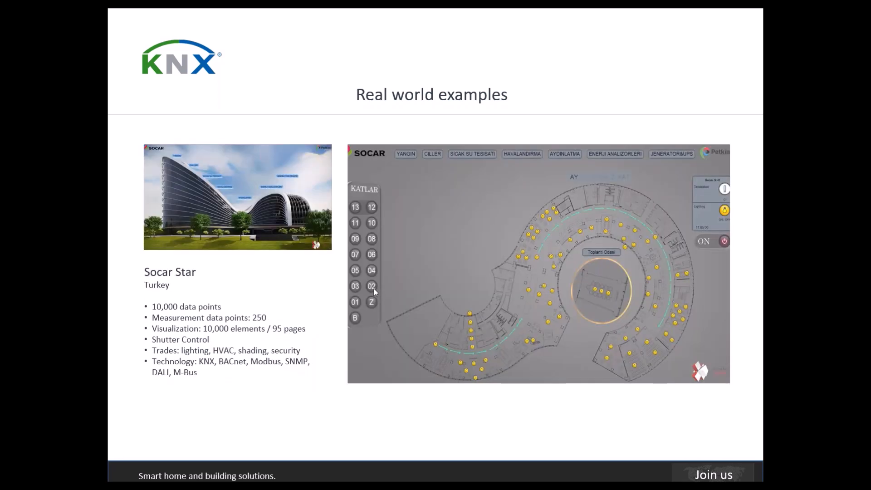
pyautogui.click(373, 289)
pyautogui.click(373, 289)
pyautogui.click(372, 291)
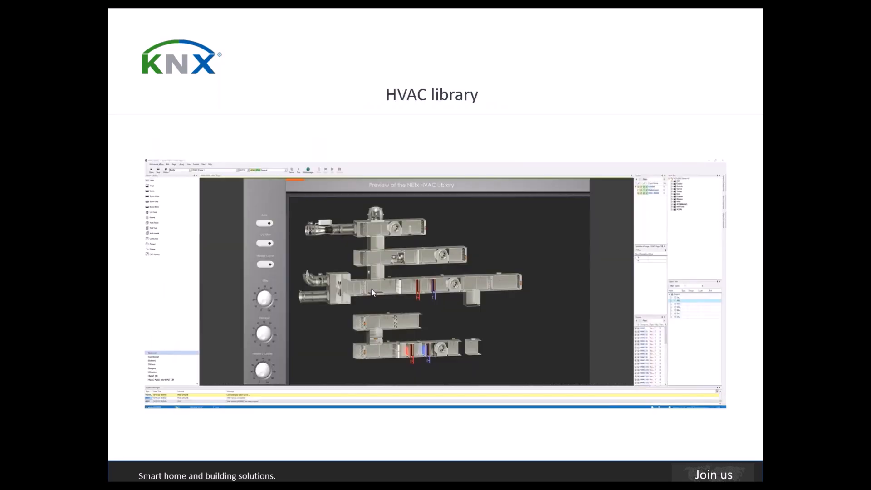